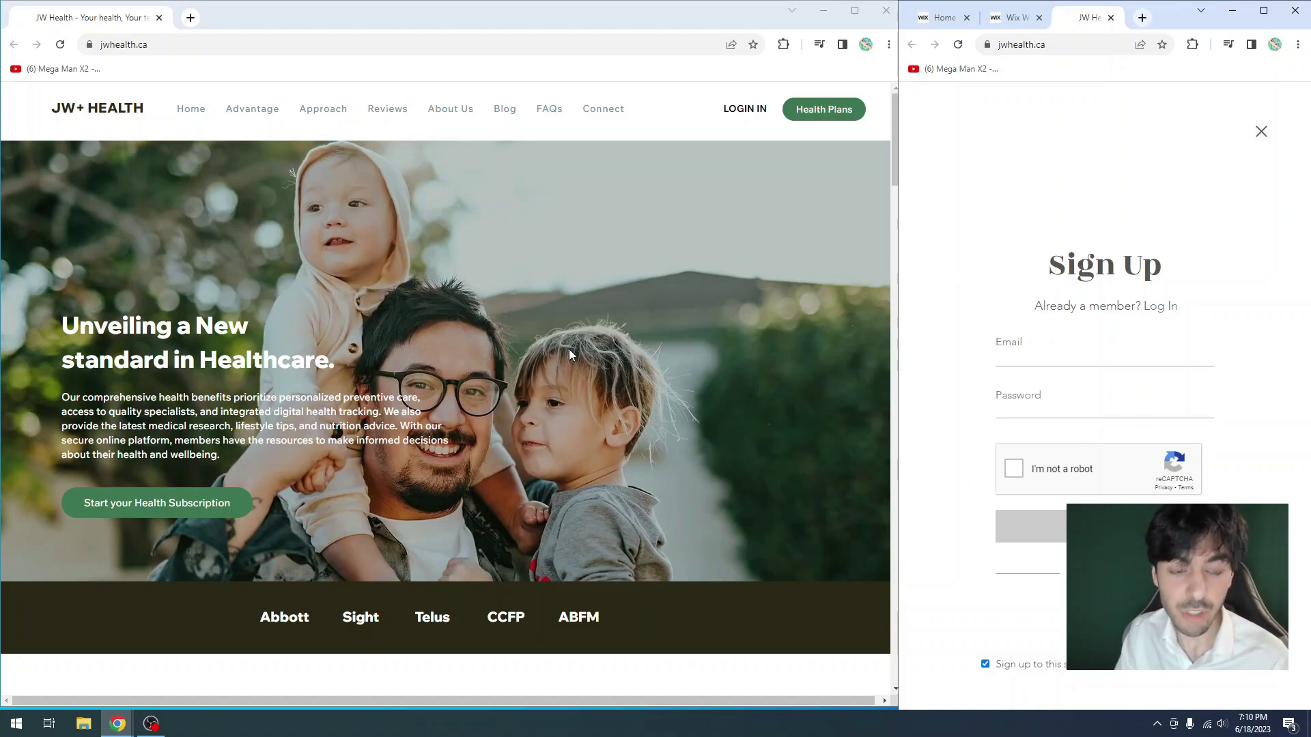
Step: Scroll the jwhealth.ca homepage down to the Founders Launch pricing cards, back to the top, then open the custom sign-up popup
{"action": "middle_click", "coordinate": [681, 297]}
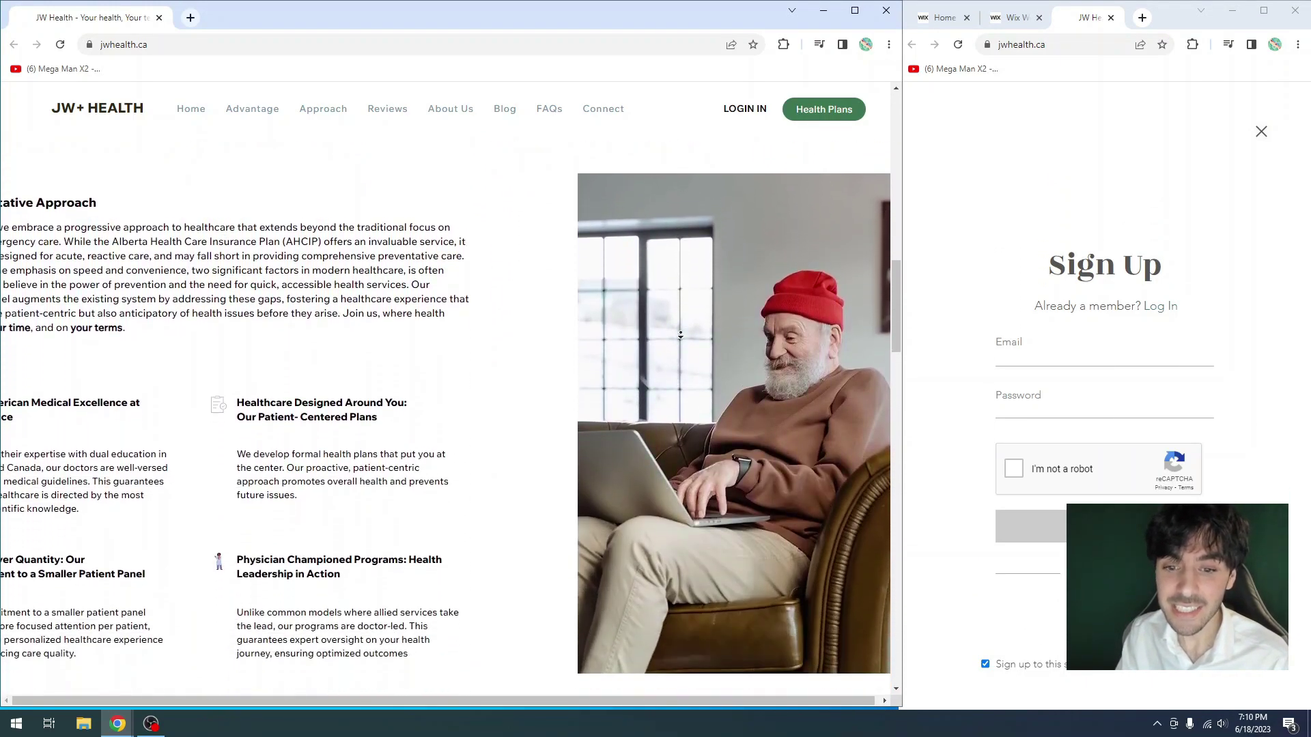
{"action": "left_click", "coordinate": [682, 335]}
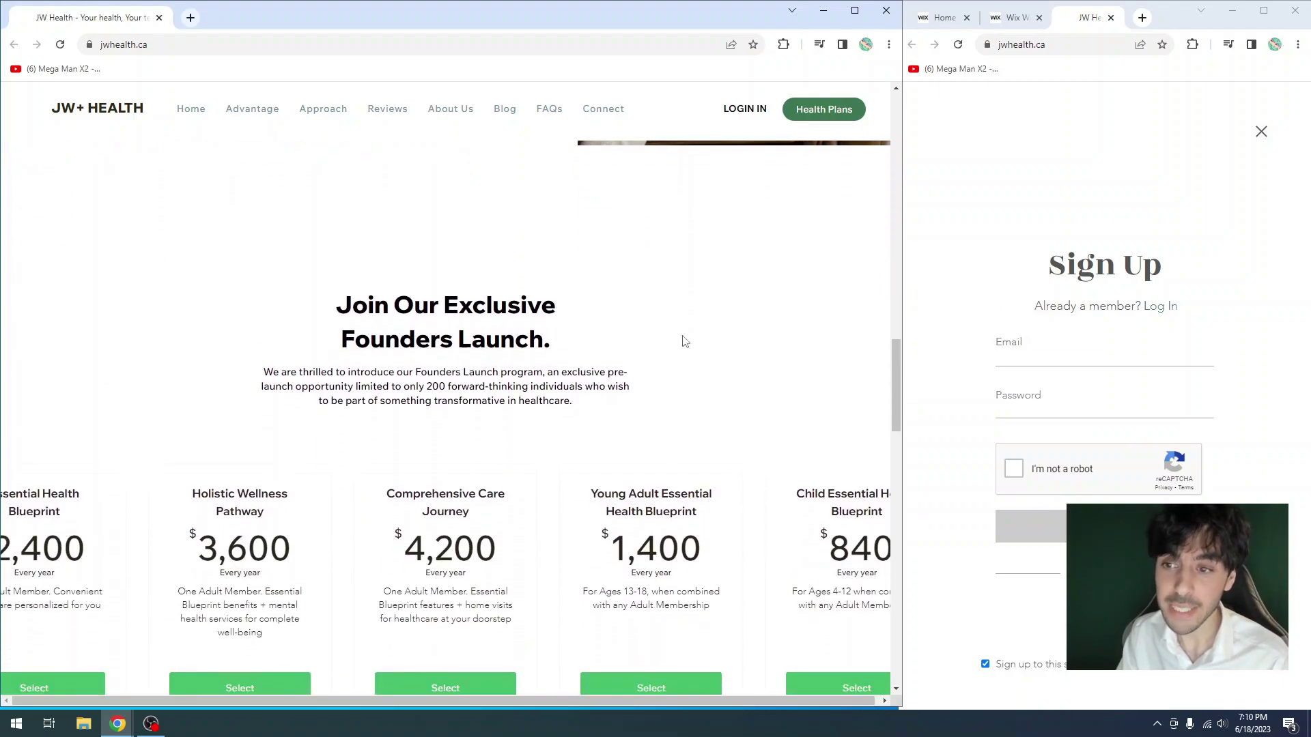
{"action": "left_click", "coordinate": [1020, 355]}
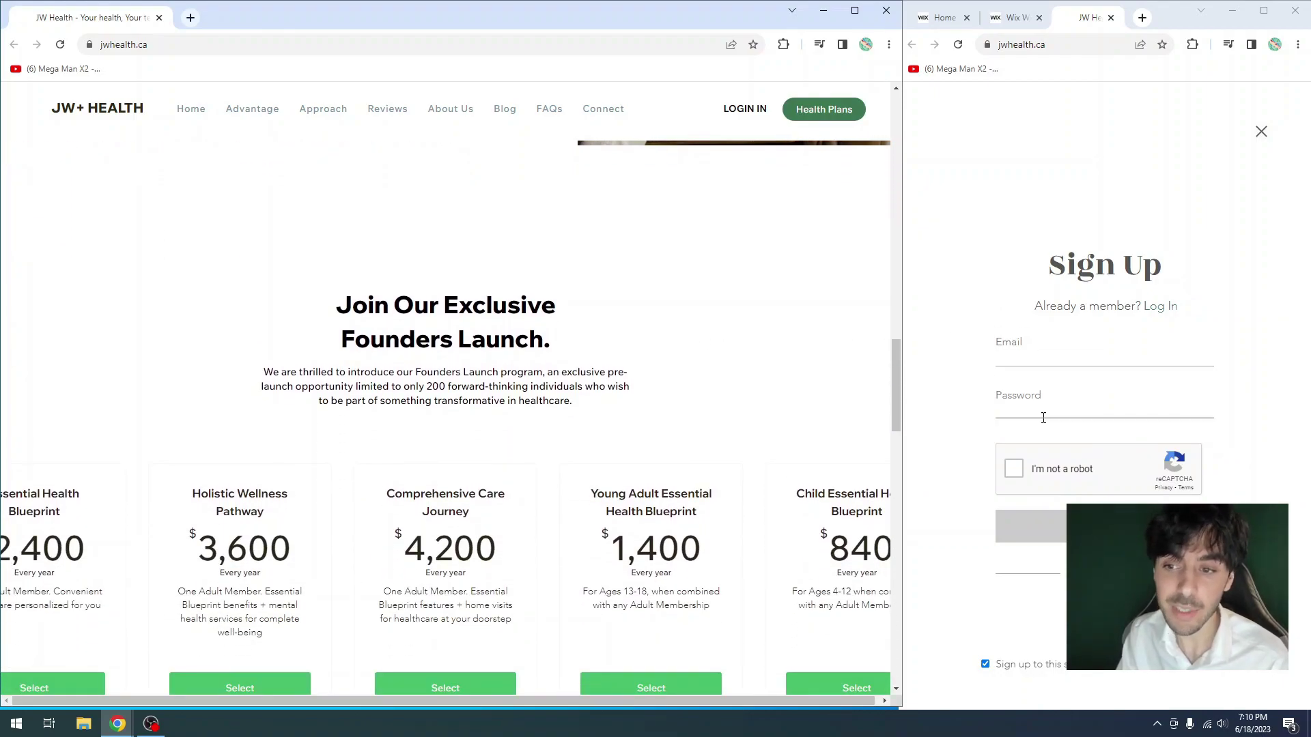
{"action": "scroll", "coordinate": [788, 359], "scroll_direction": "up", "scroll_amount": 8}
{"action": "scroll", "coordinate": [788, 360], "scroll_direction": "up", "scroll_amount": 10}
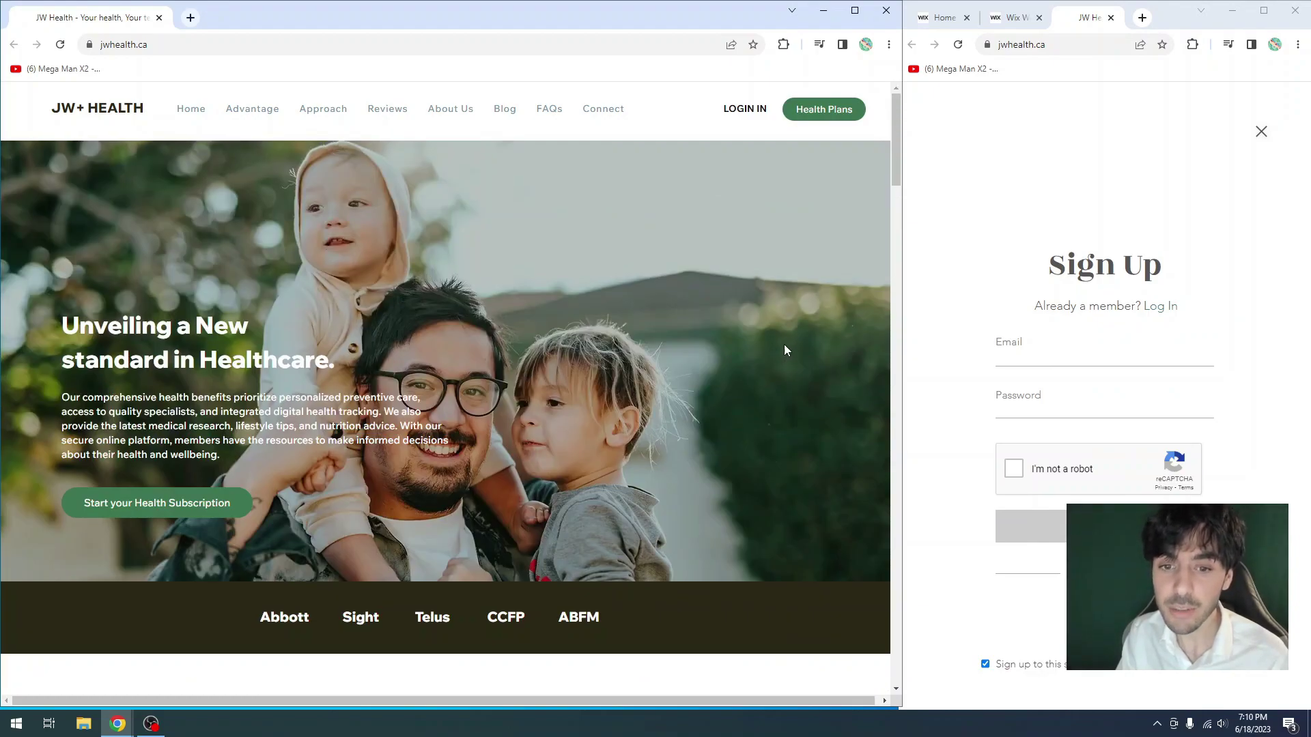
{"action": "left_click", "coordinate": [743, 116]}
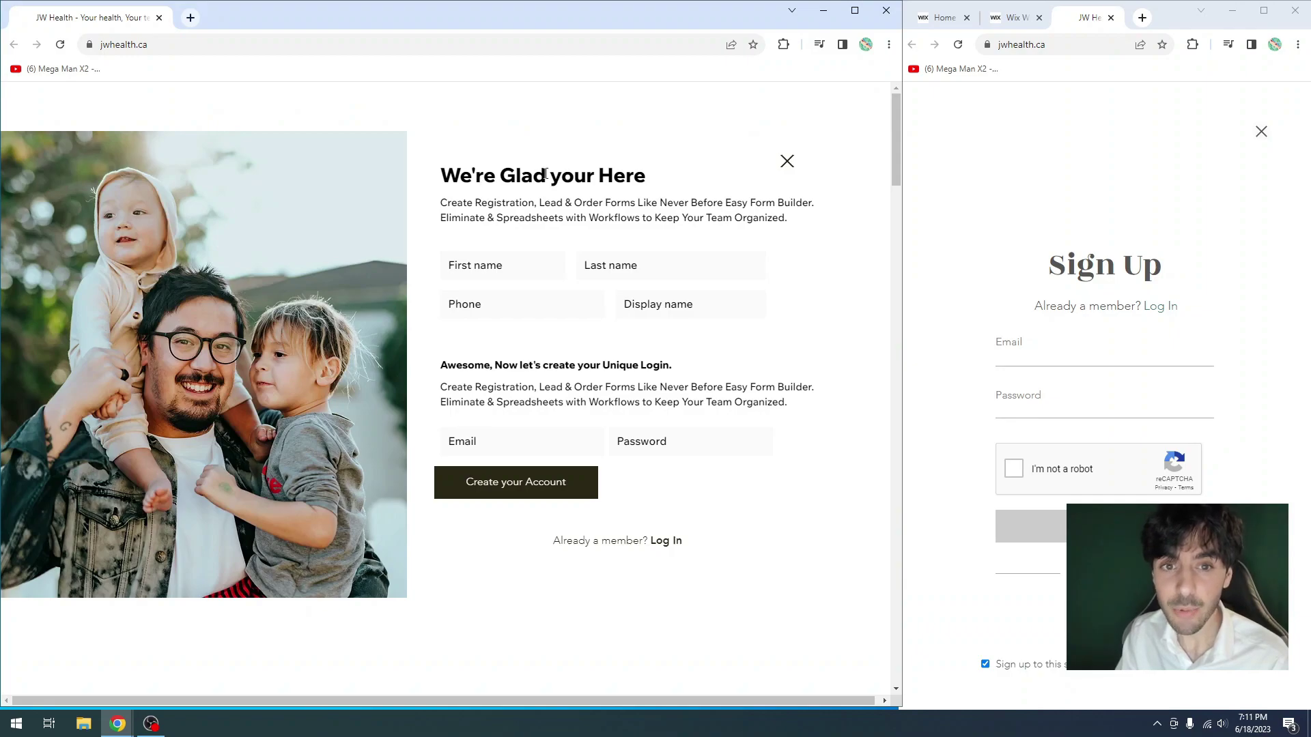
Step: Highlight the popup's heading and description text to read them
{"action": "left_click_drag", "start_coordinate": [477, 176], "coordinate": [638, 178]}
{"action": "left_click", "coordinate": [635, 180]}
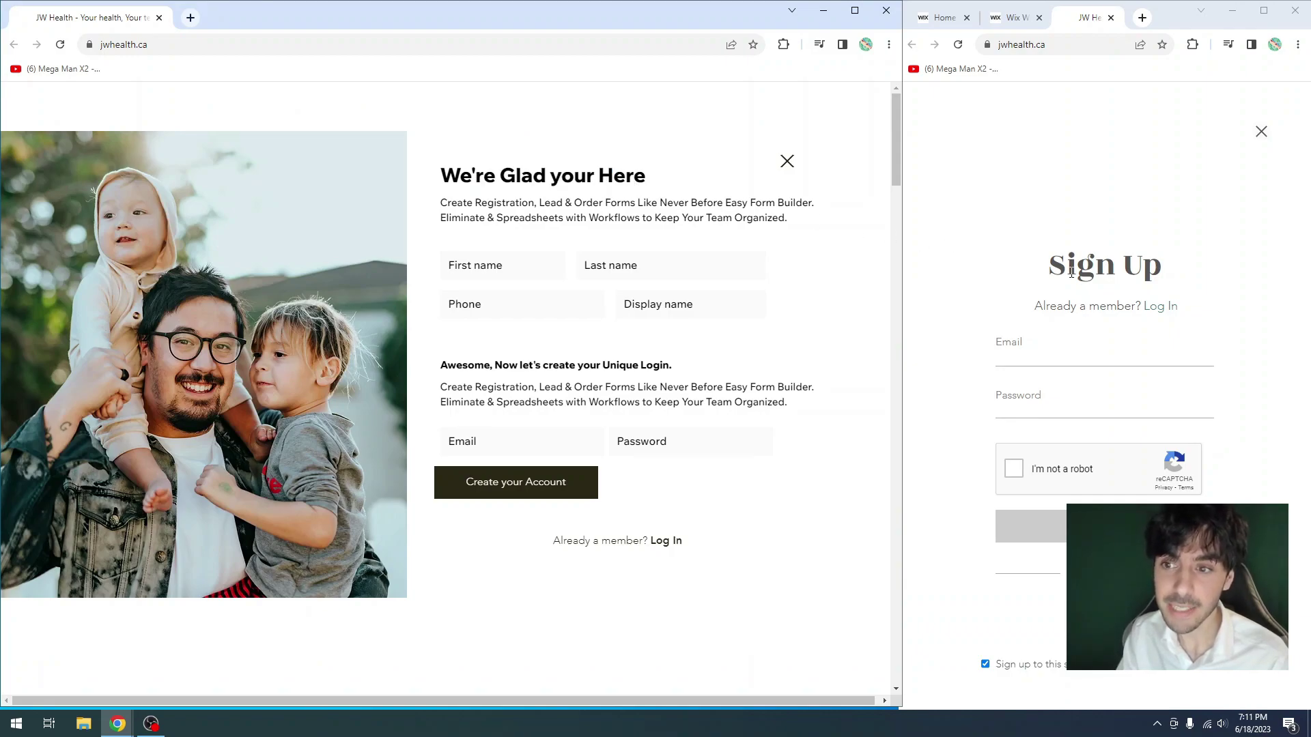
{"action": "double_click", "coordinate": [1071, 272]}
{"action": "left_click_drag", "start_coordinate": [473, 203], "coordinate": [765, 218]}
{"action": "left_click", "coordinate": [765, 218]}
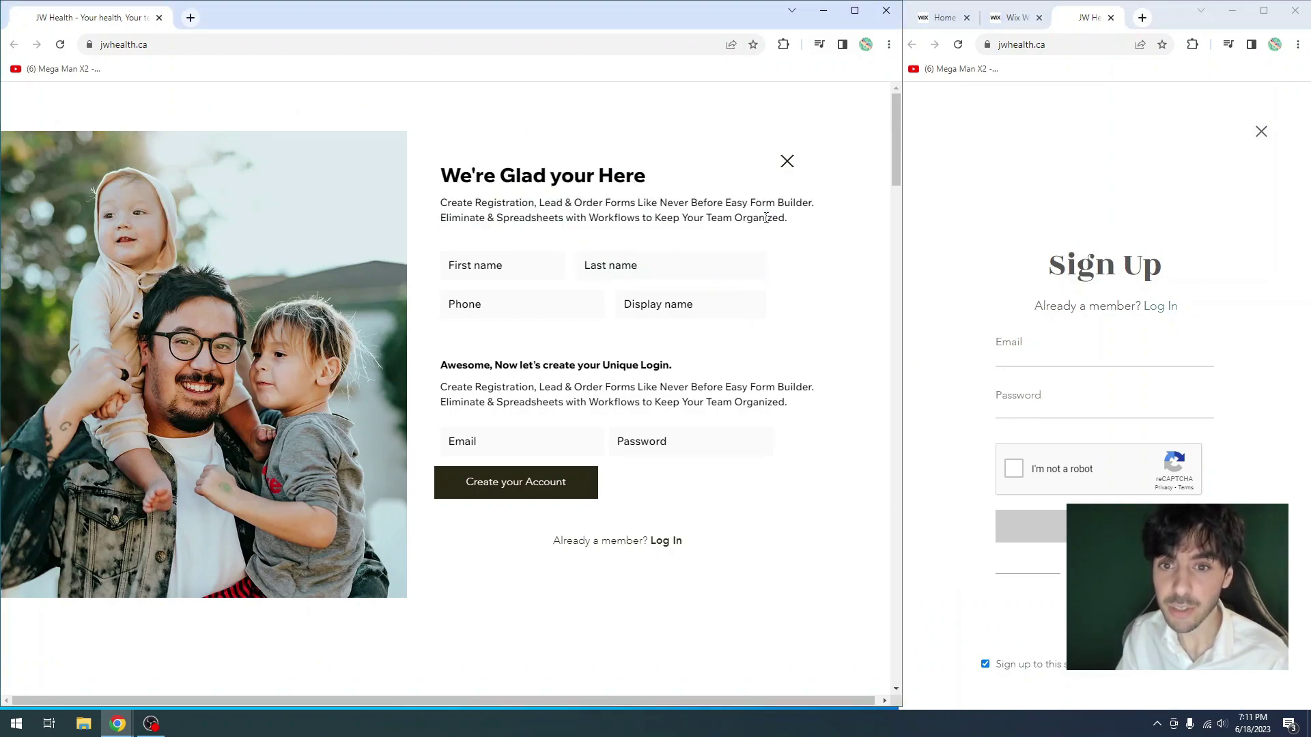
Step: Try the First name, Display name, Email and Password fields, then close the popup
{"action": "left_click", "coordinate": [484, 259]}
{"action": "key", "text": "Tab"}
{"action": "key", "text": "Tab"}
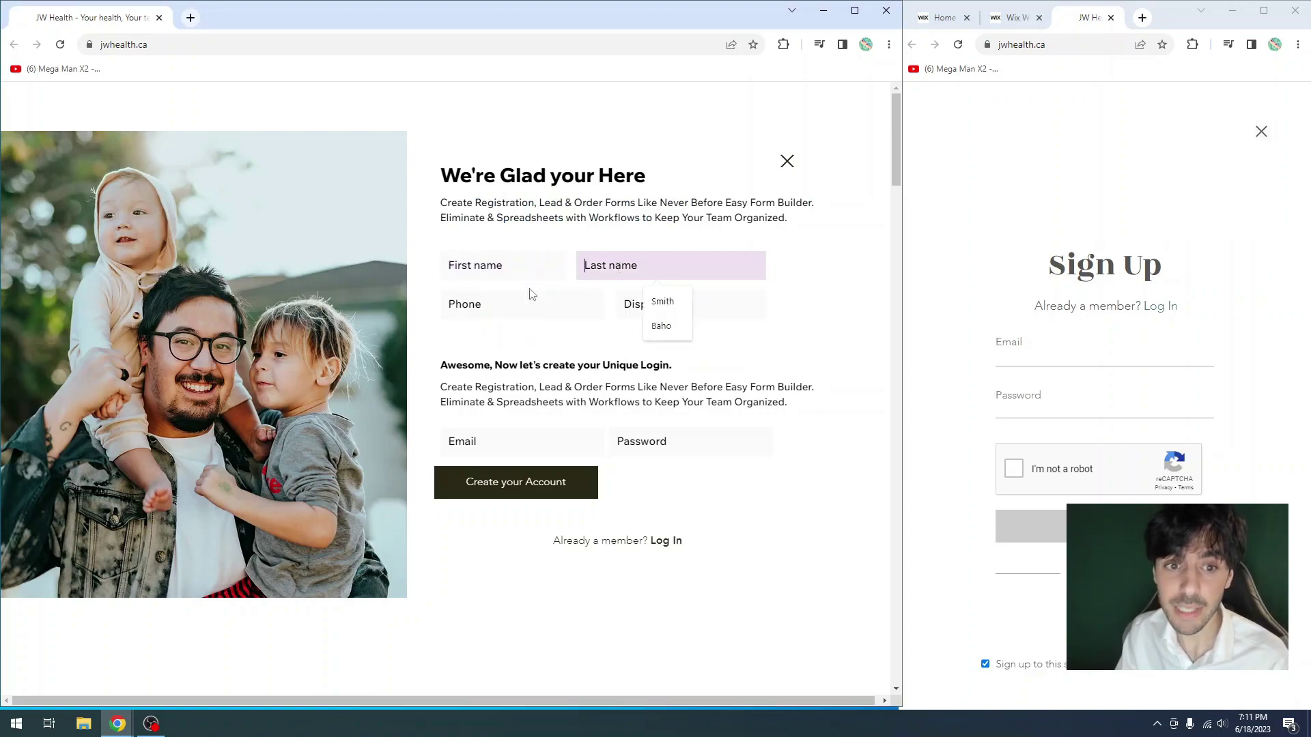
{"action": "left_click", "coordinate": [683, 303]}
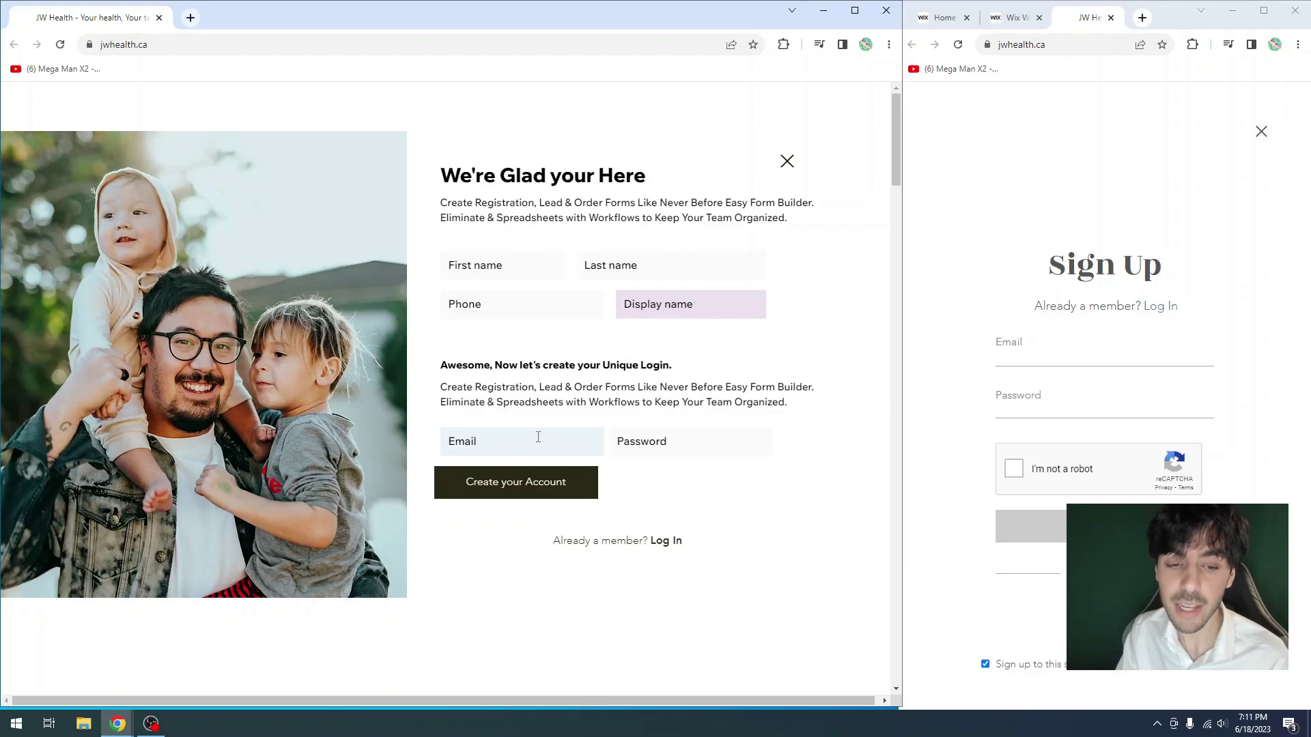
{"action": "left_click", "coordinate": [539, 443]}
{"action": "left_click", "coordinate": [689, 443]}
{"action": "left_click", "coordinate": [743, 349]}
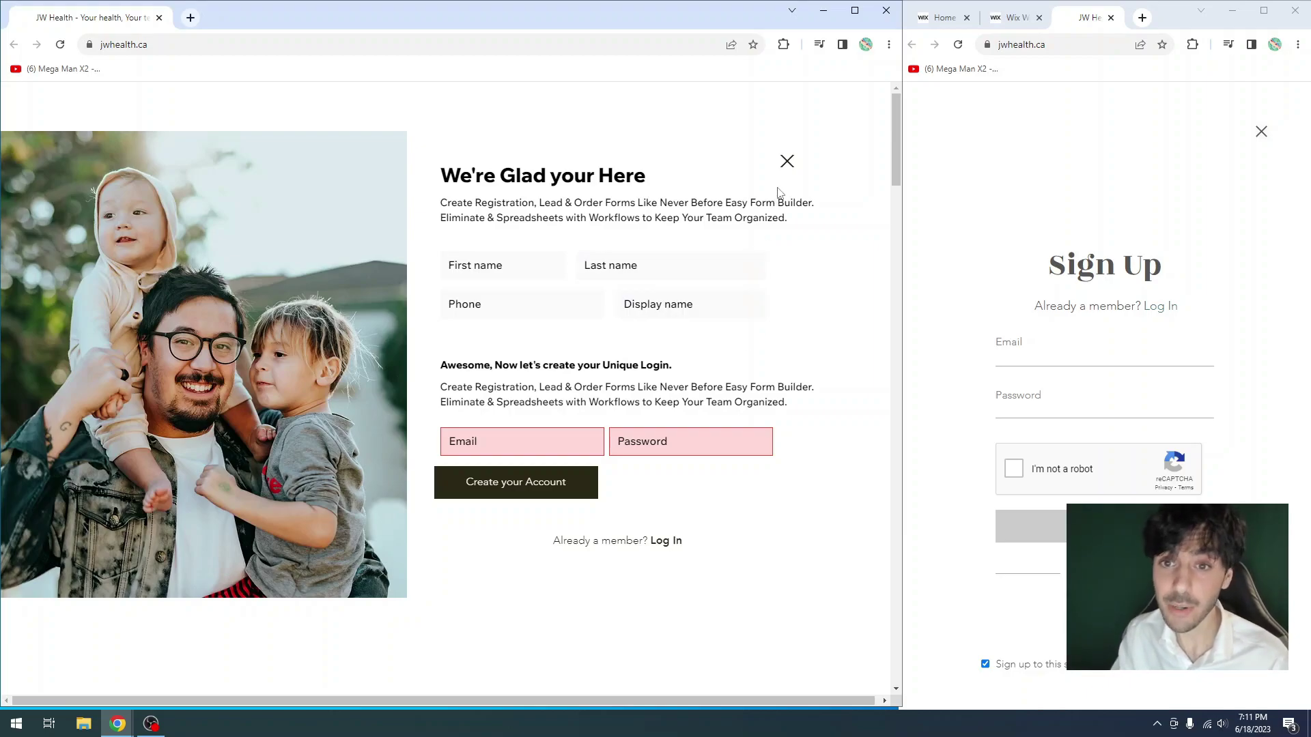
{"action": "left_click", "coordinate": [787, 162]}
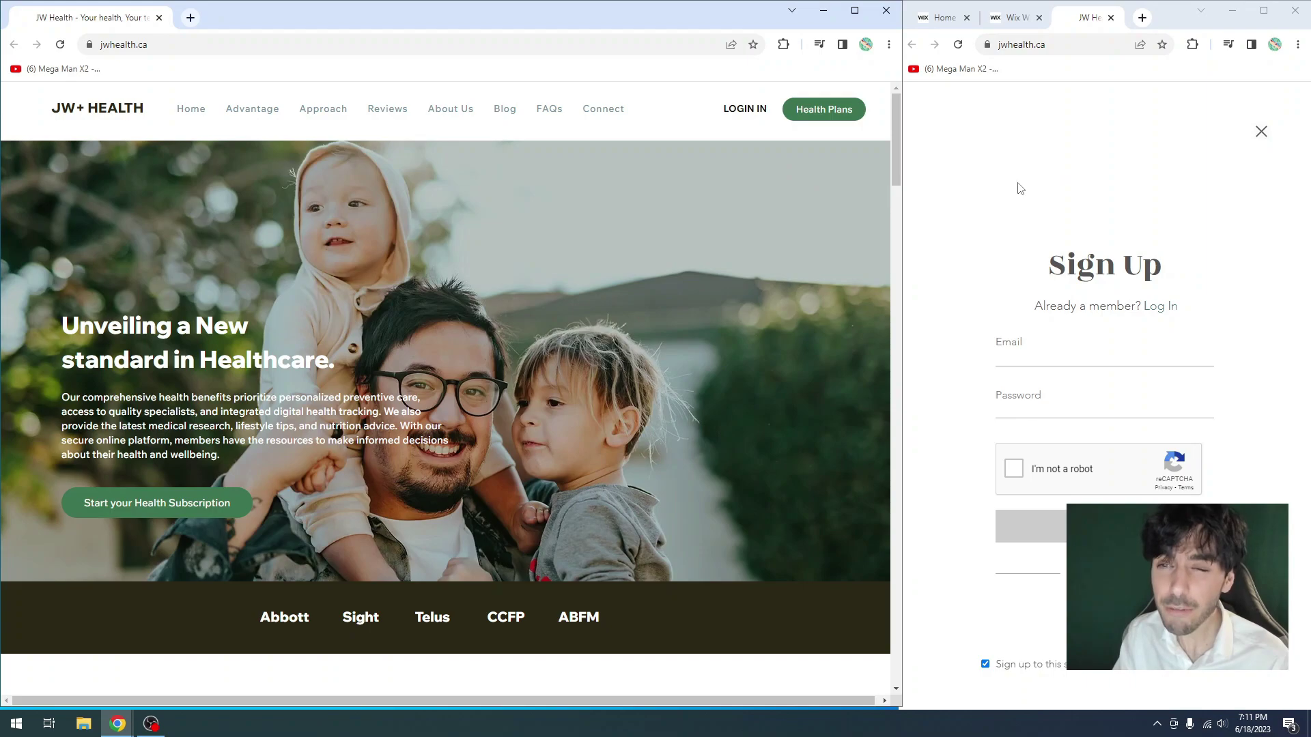
Step: Maximize the Wix dashboard home, glance at its quick shortcuts, then return to the JW Health editor
{"action": "left_click", "coordinate": [948, 21]}
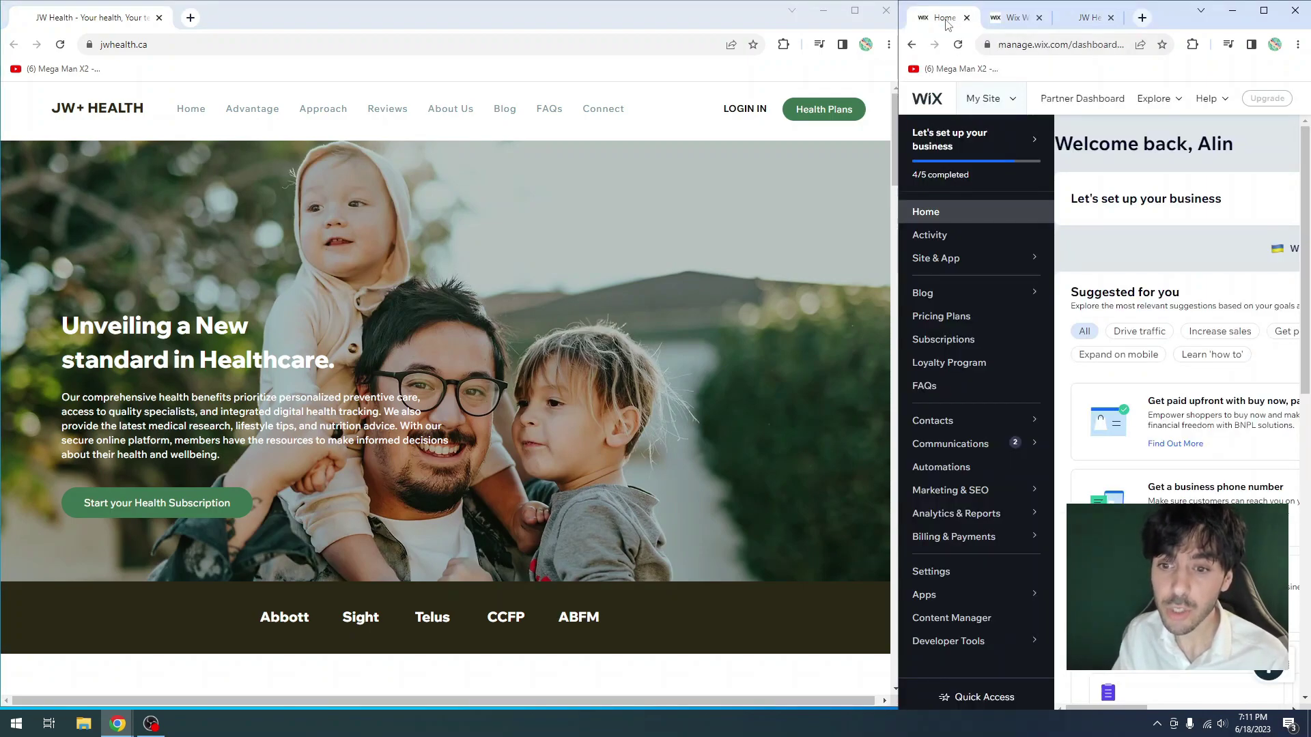
{"action": "left_click", "coordinate": [1272, 15]}
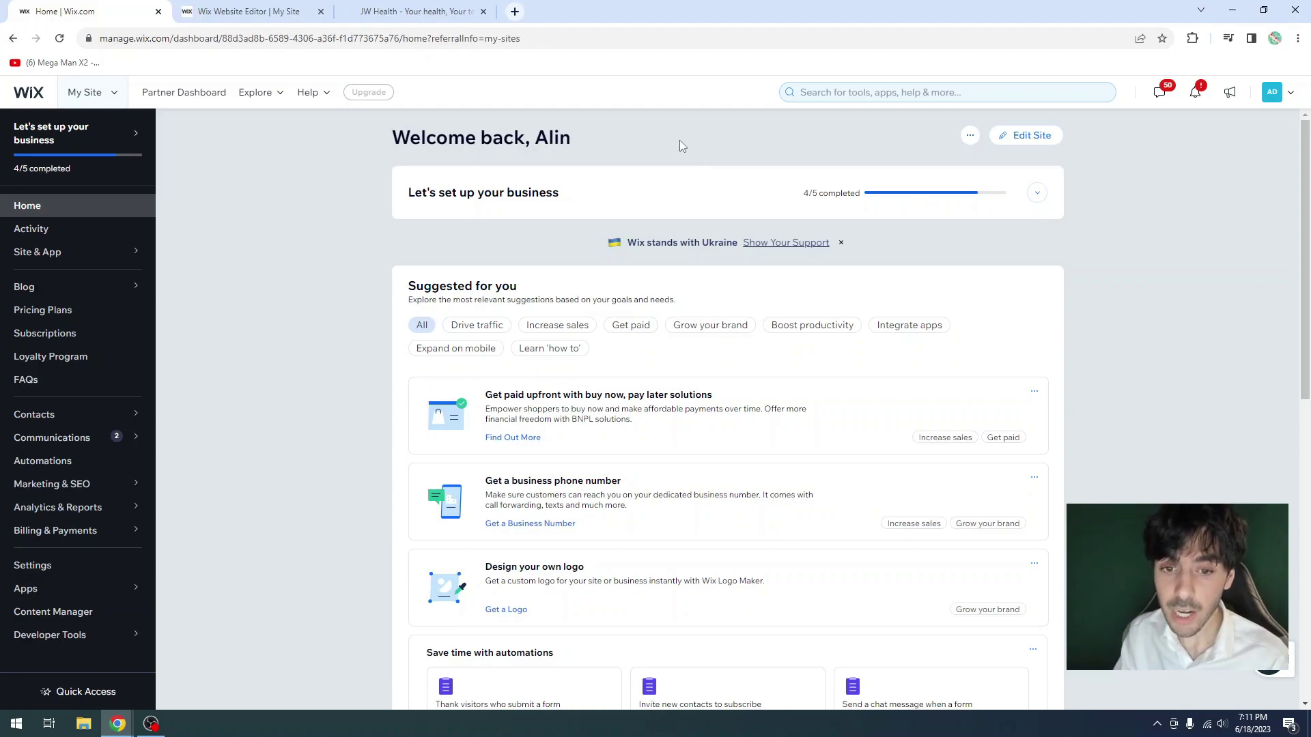
{"action": "scroll", "coordinate": [319, 198], "scroll_direction": "down", "scroll_amount": 5}
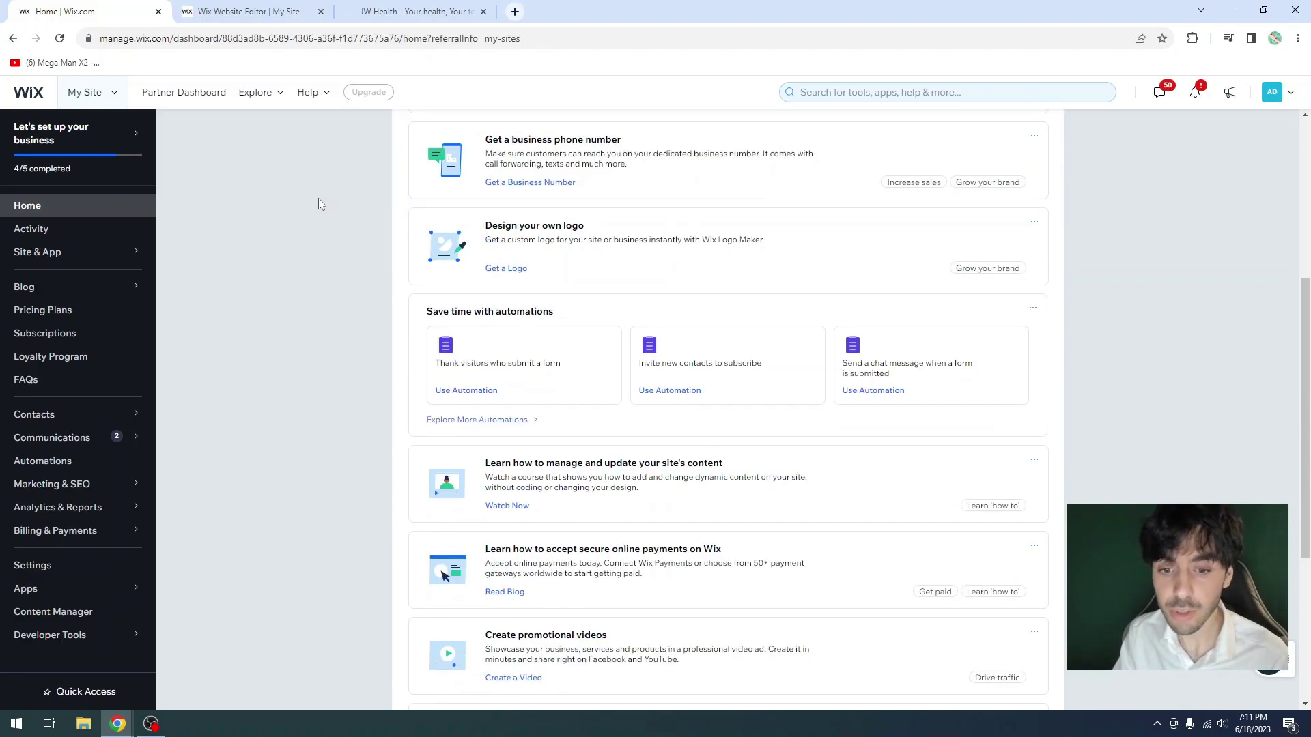
{"action": "scroll", "coordinate": [318, 198], "scroll_direction": "up", "scroll_amount": 5}
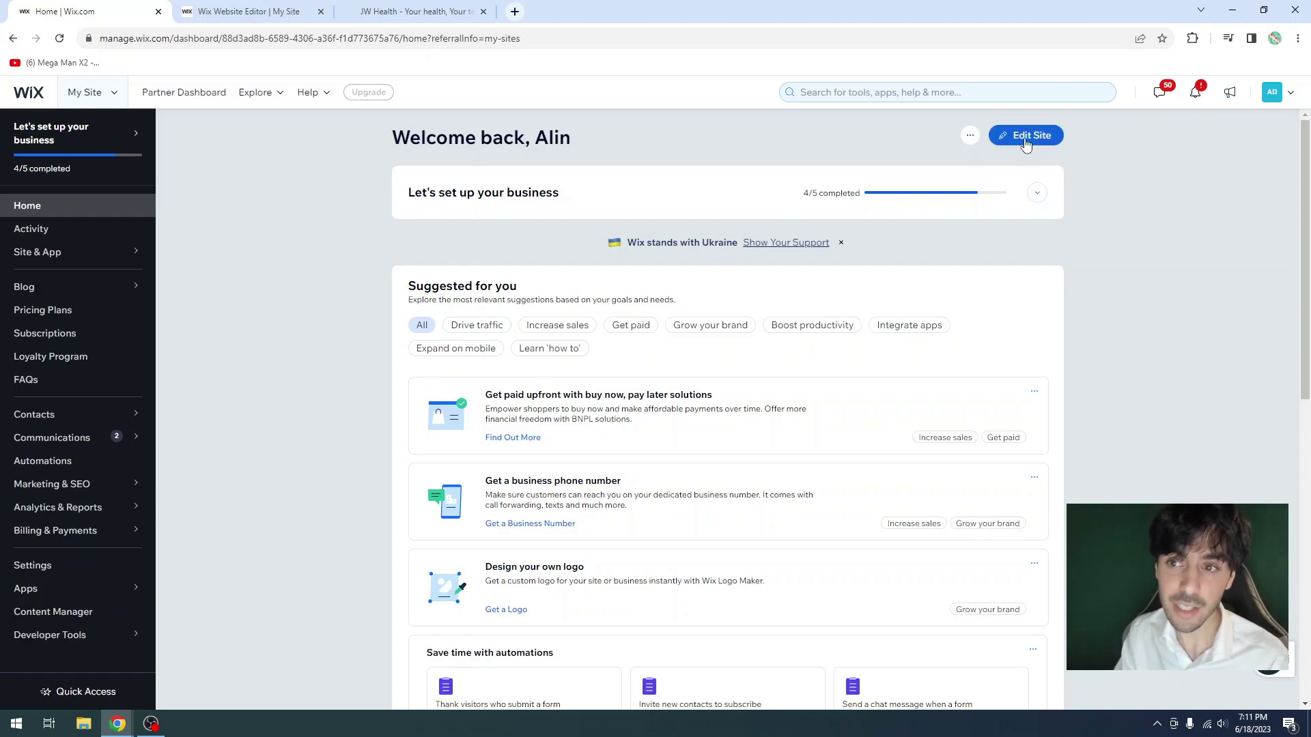
{"action": "left_click", "coordinate": [94, 693]}
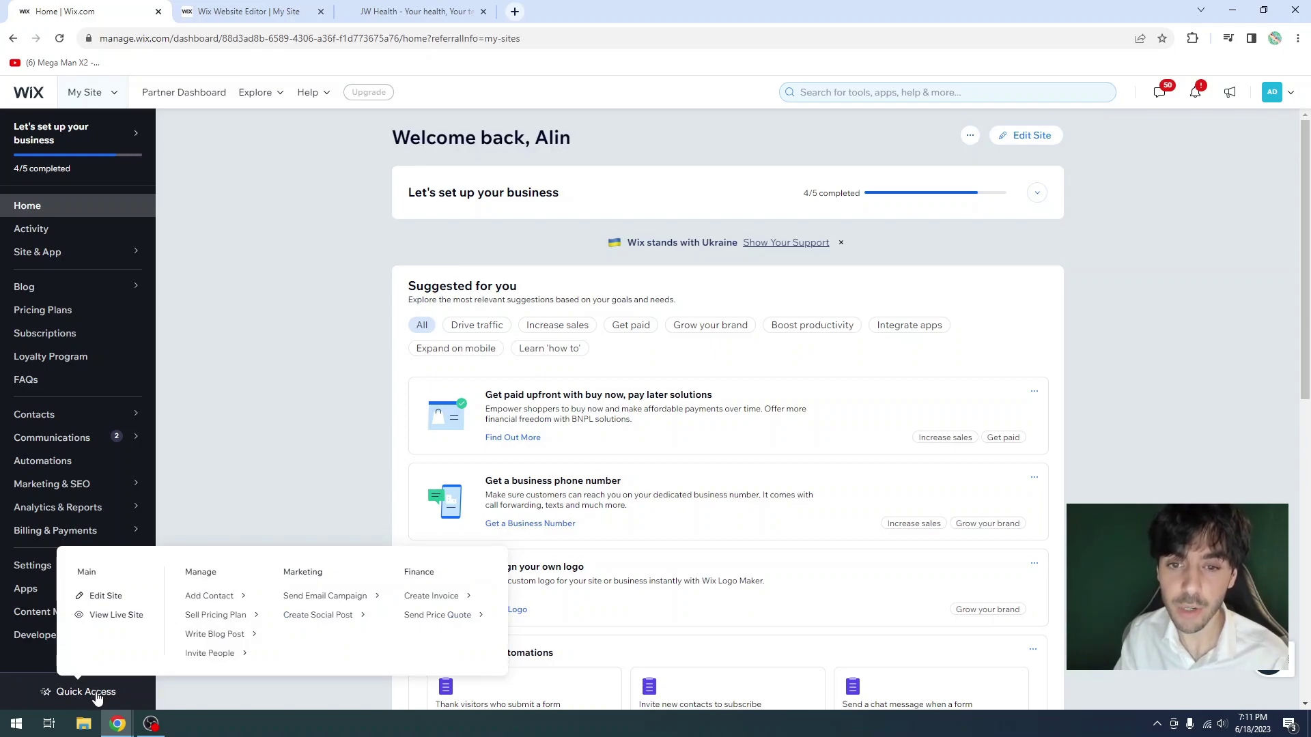
{"action": "left_click", "coordinate": [227, 437]}
{"action": "left_click", "coordinate": [262, 9]}
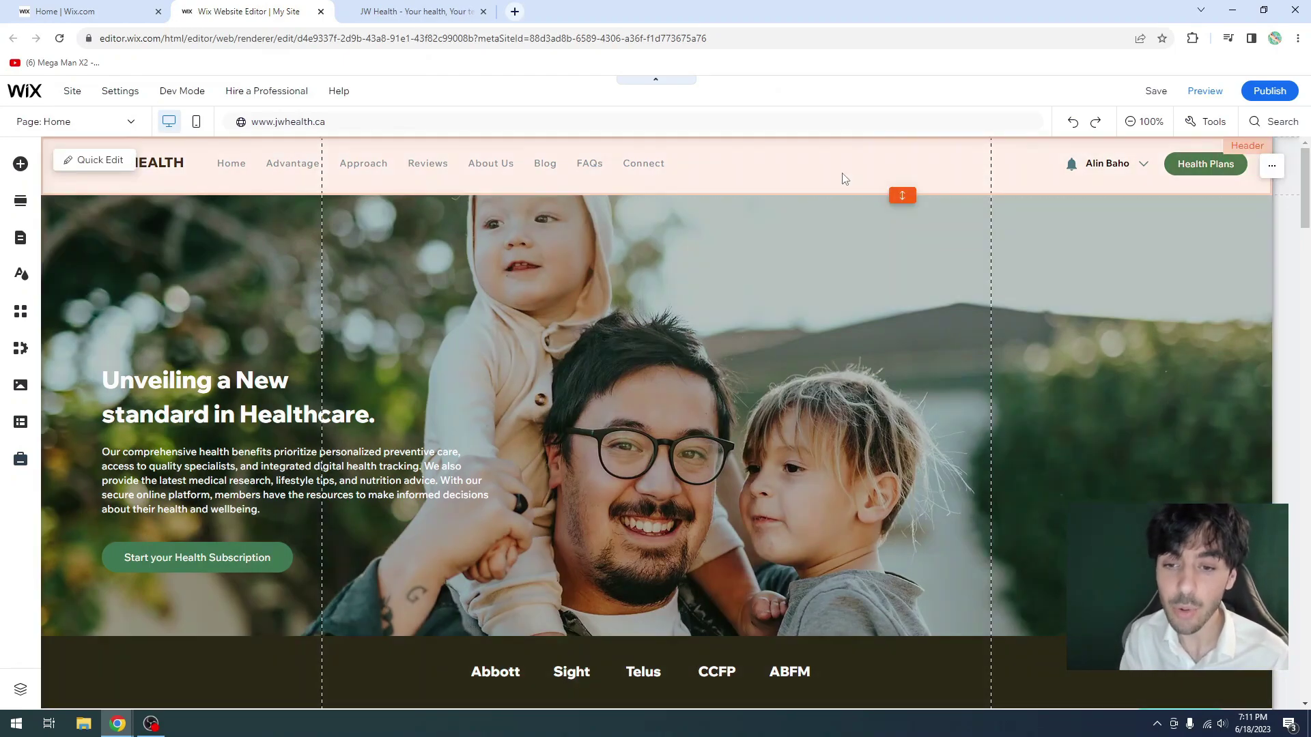
Step: Go to Pages & Menu > Signup & Login > Member Signup Form and expand the form-type dropdown
{"action": "left_click", "coordinate": [847, 176]}
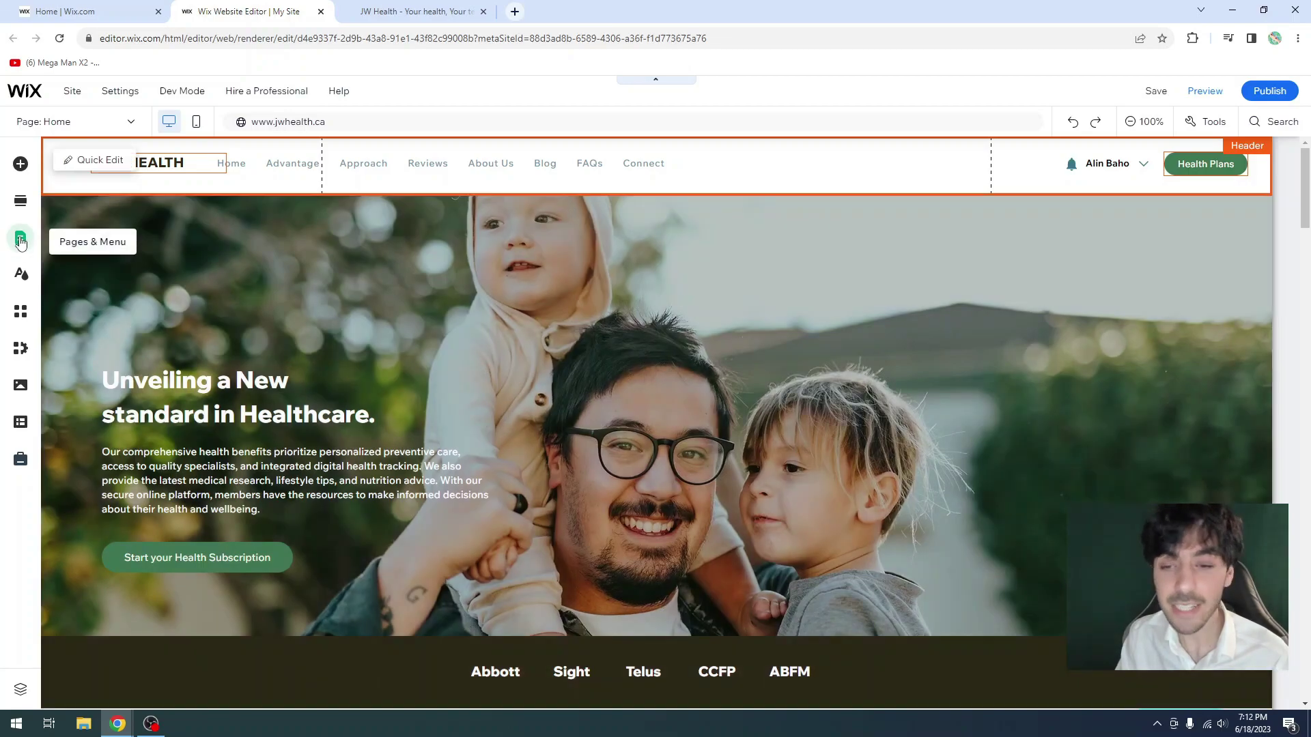
{"action": "left_click", "coordinate": [20, 240]}
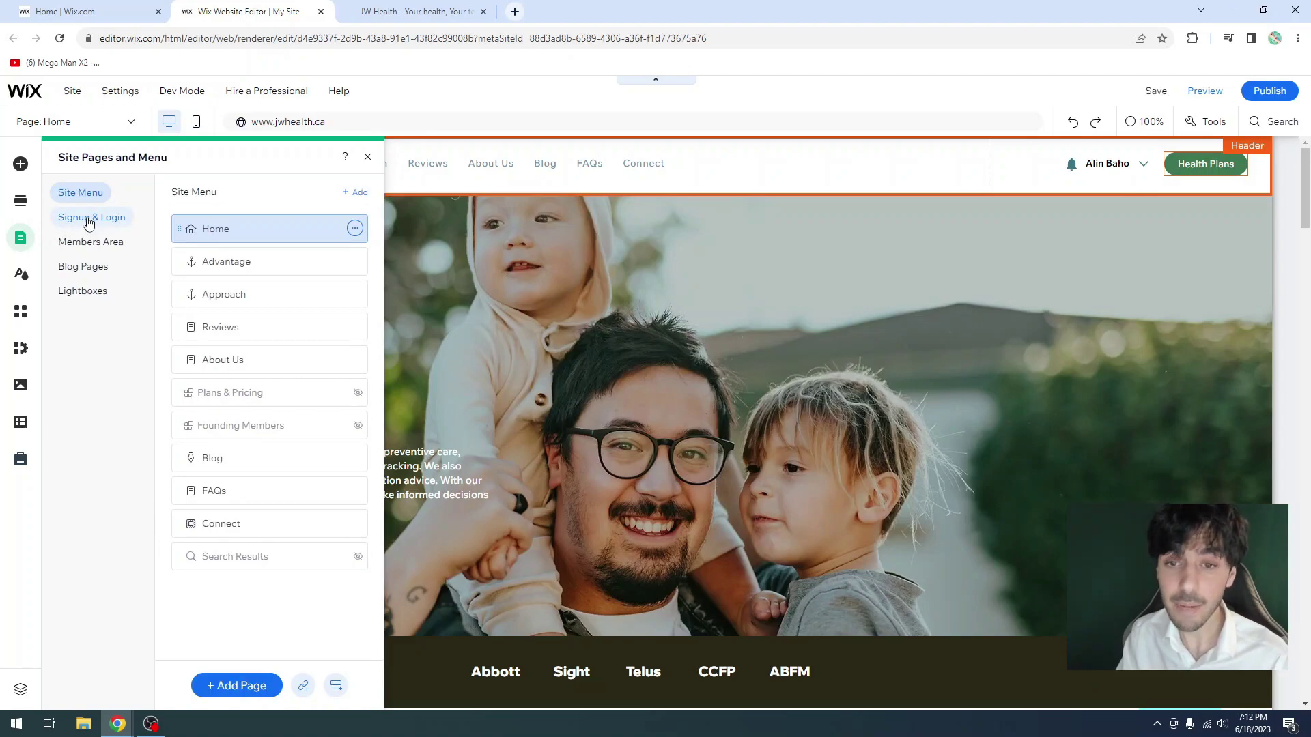
{"action": "left_click", "coordinate": [91, 219]}
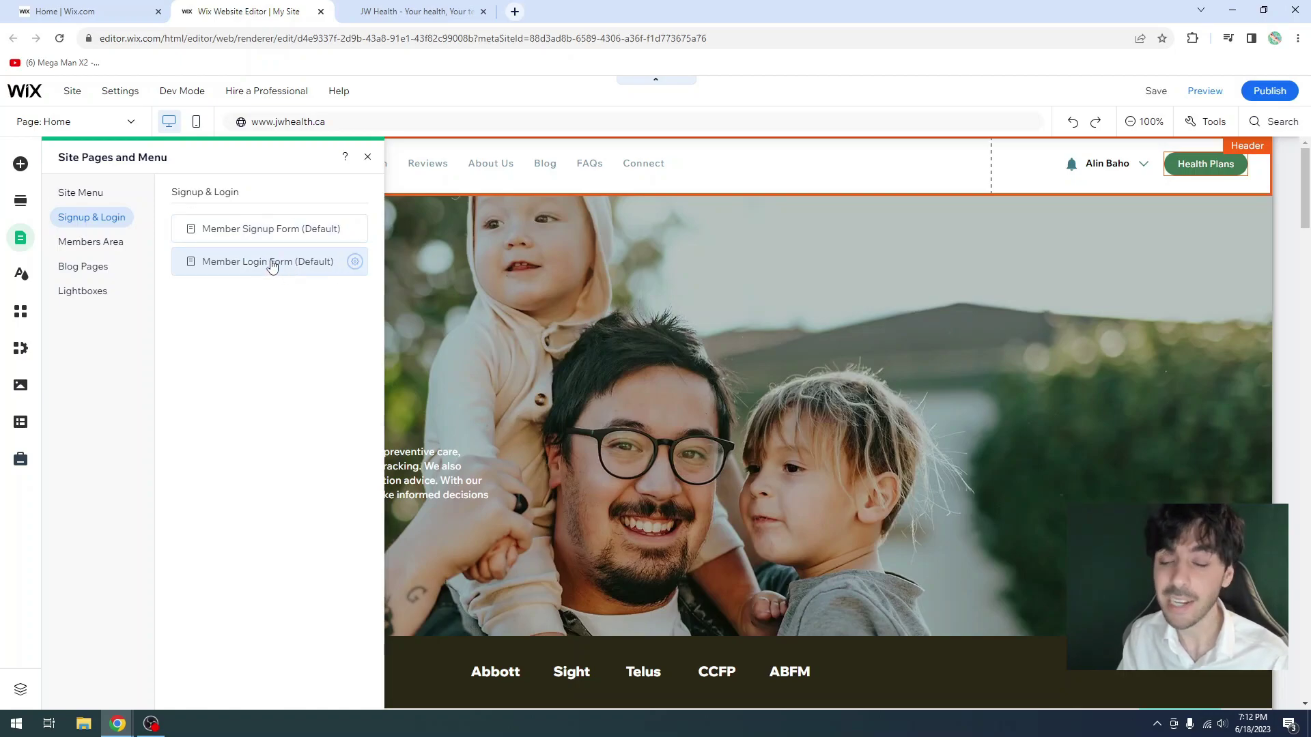
{"action": "left_click", "coordinate": [294, 232]}
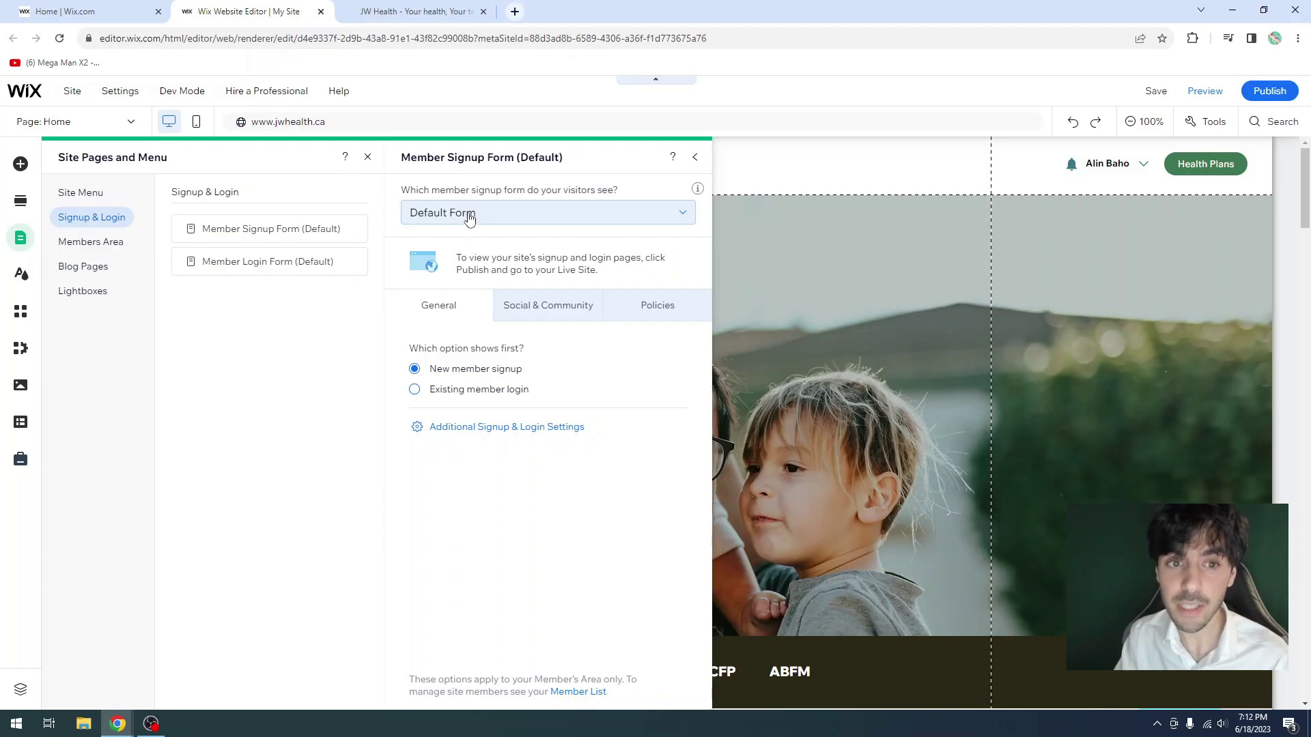
{"action": "left_click", "coordinate": [643, 220]}
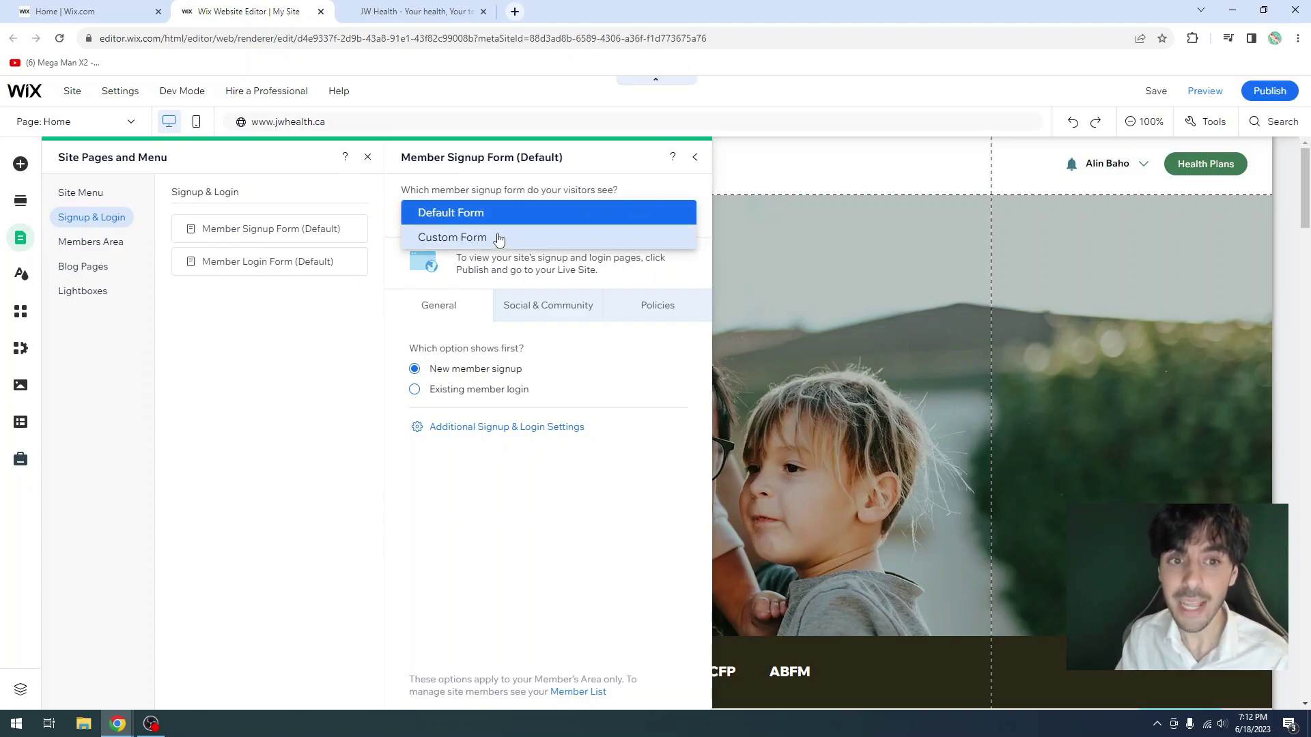
Step: Switch to Custom Form, move the close icon to the top right, and reposition and widen the signup form
{"action": "left_click", "coordinate": [481, 239]}
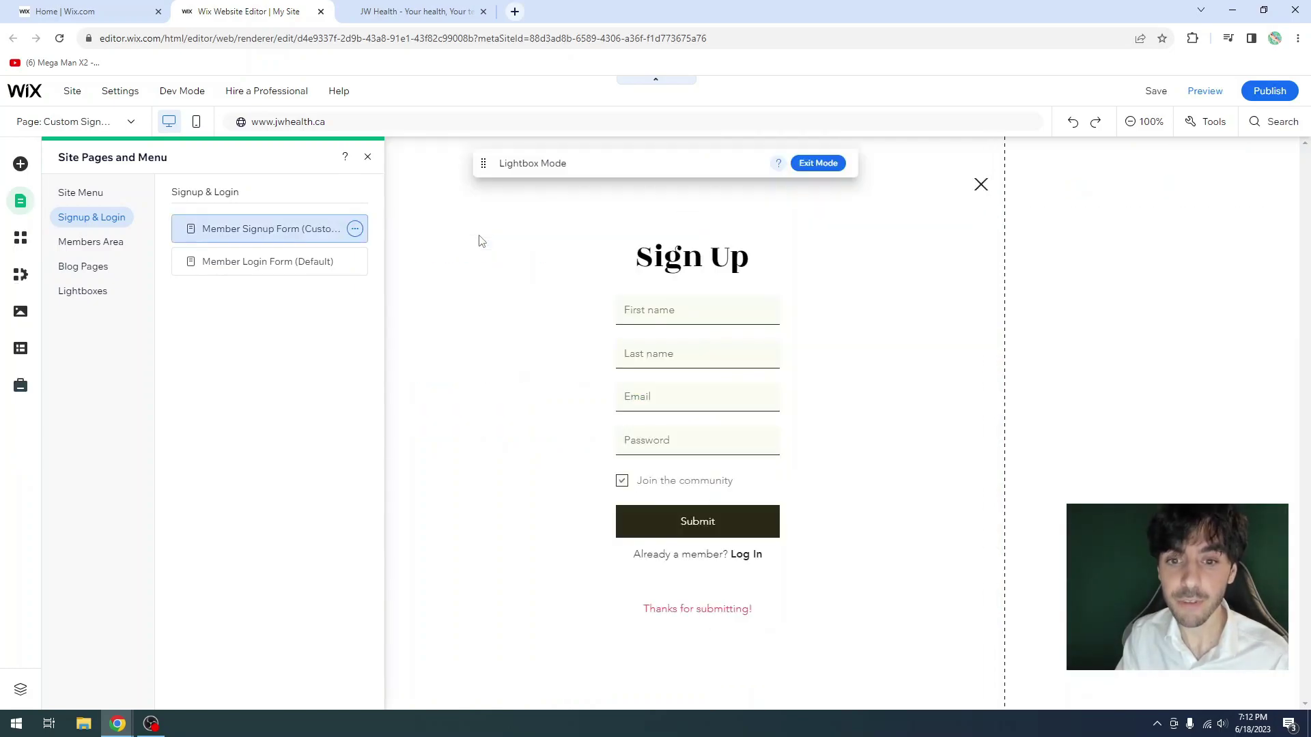
{"action": "left_click", "coordinate": [481, 241]}
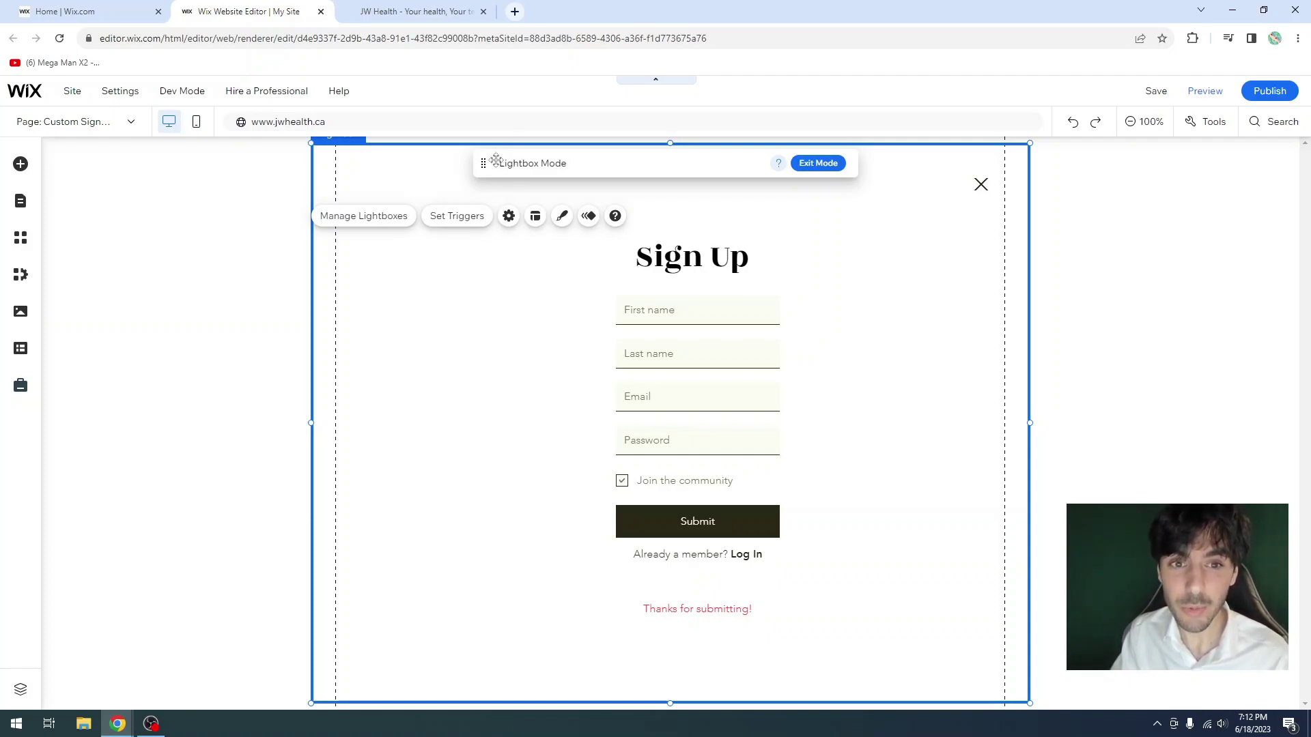
{"action": "left_click_drag", "start_coordinate": [498, 161], "coordinate": [815, 465]}
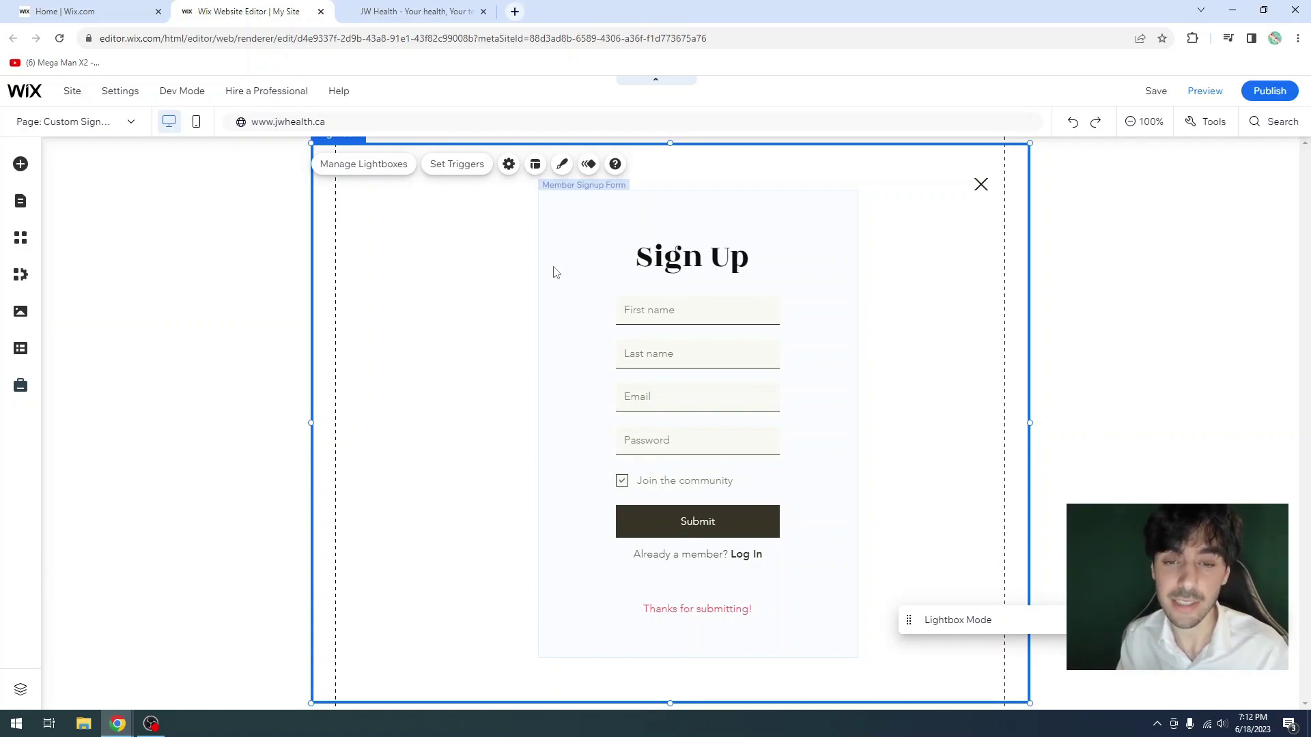
{"action": "left_click_drag", "start_coordinate": [554, 270], "coordinate": [601, 273]}
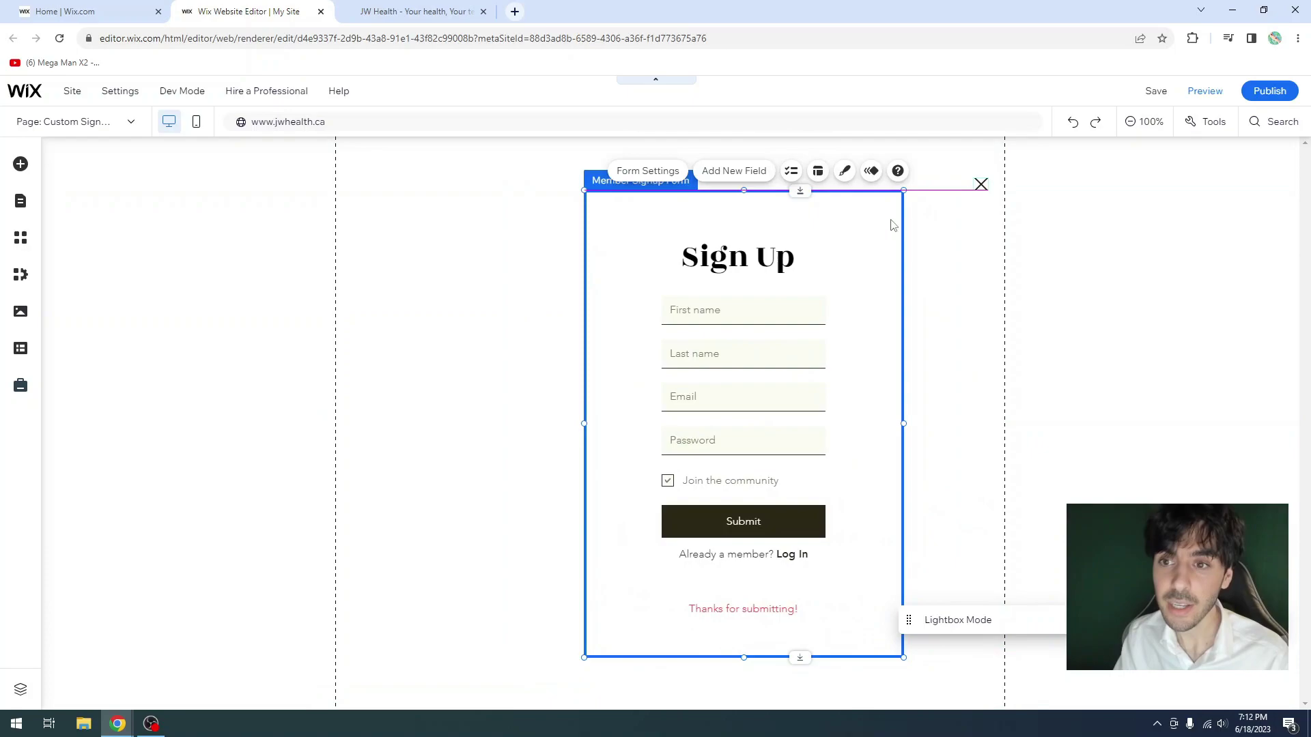
{"action": "left_click", "coordinate": [980, 184]}
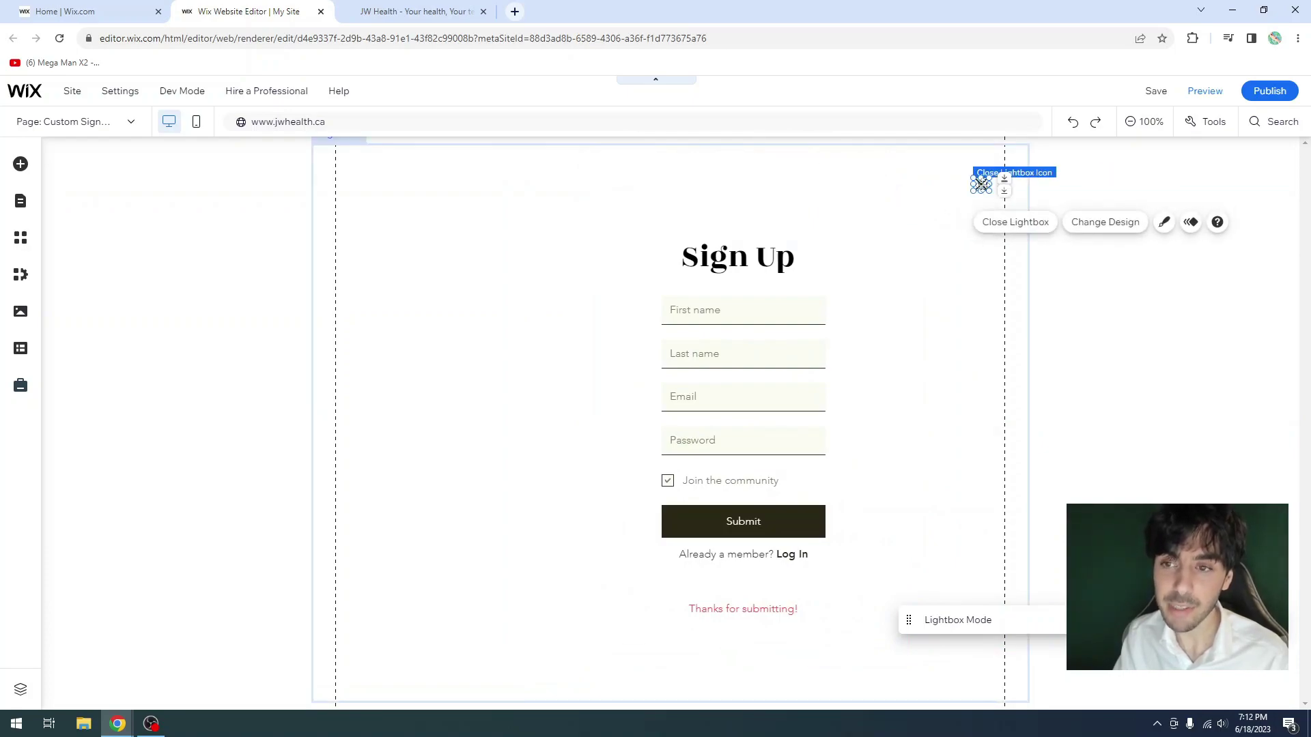
{"action": "left_click_drag", "start_coordinate": [980, 184], "coordinate": [1012, 171]}
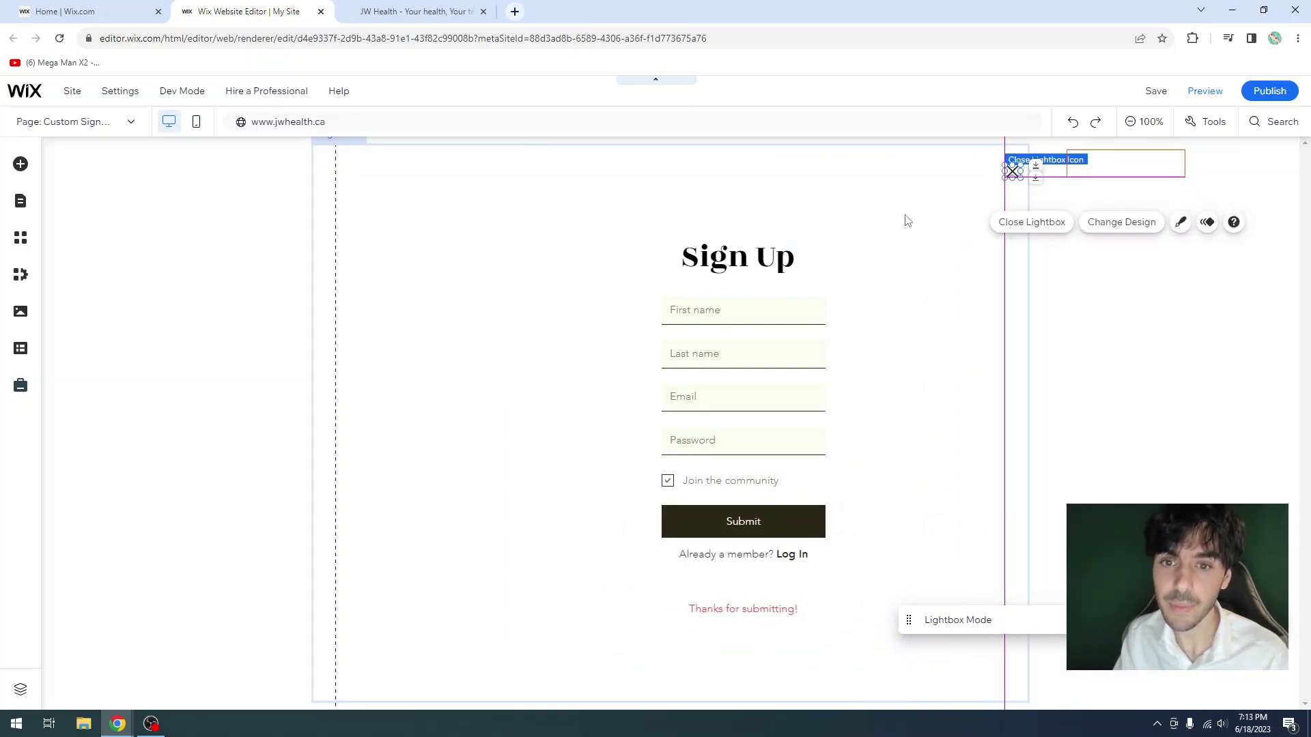
{"action": "left_click", "coordinate": [766, 283]}
{"action": "left_click_drag", "start_coordinate": [765, 283], "coordinate": [860, 287]}
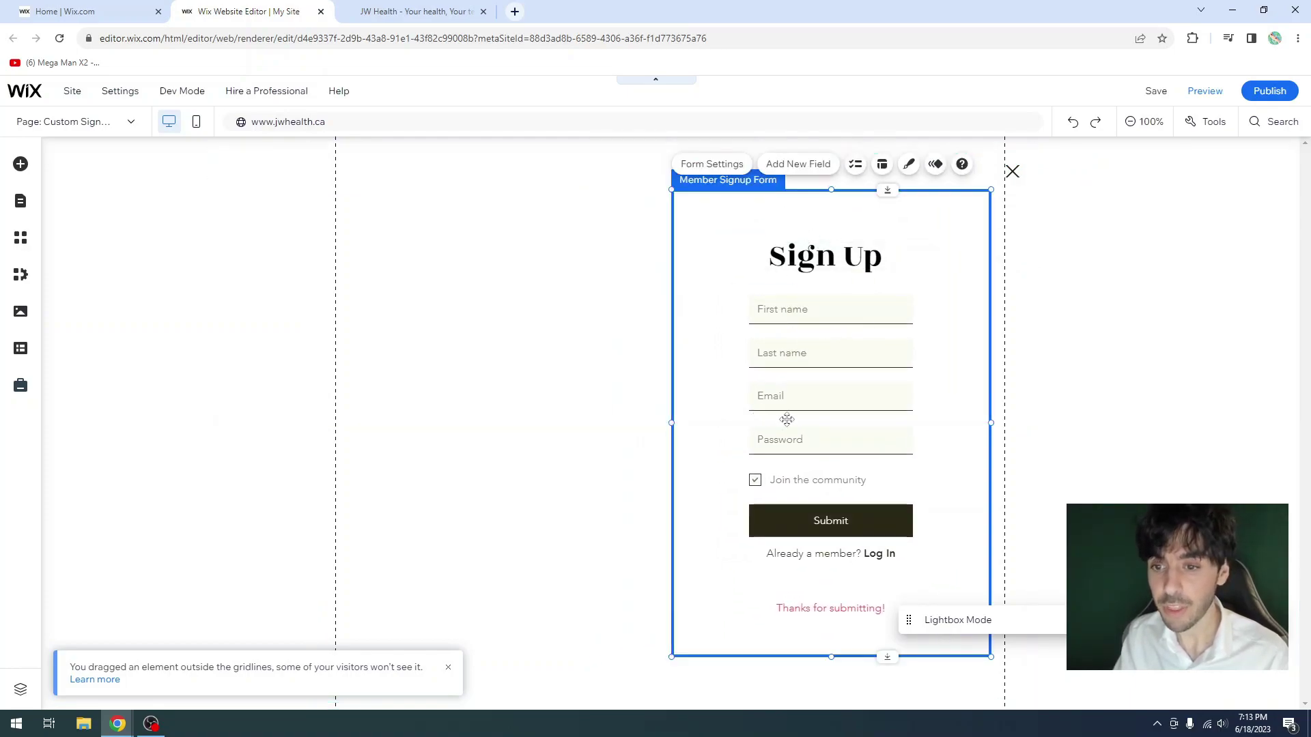
{"action": "left_click_drag", "start_coordinate": [666, 423], "coordinate": [551, 422]}
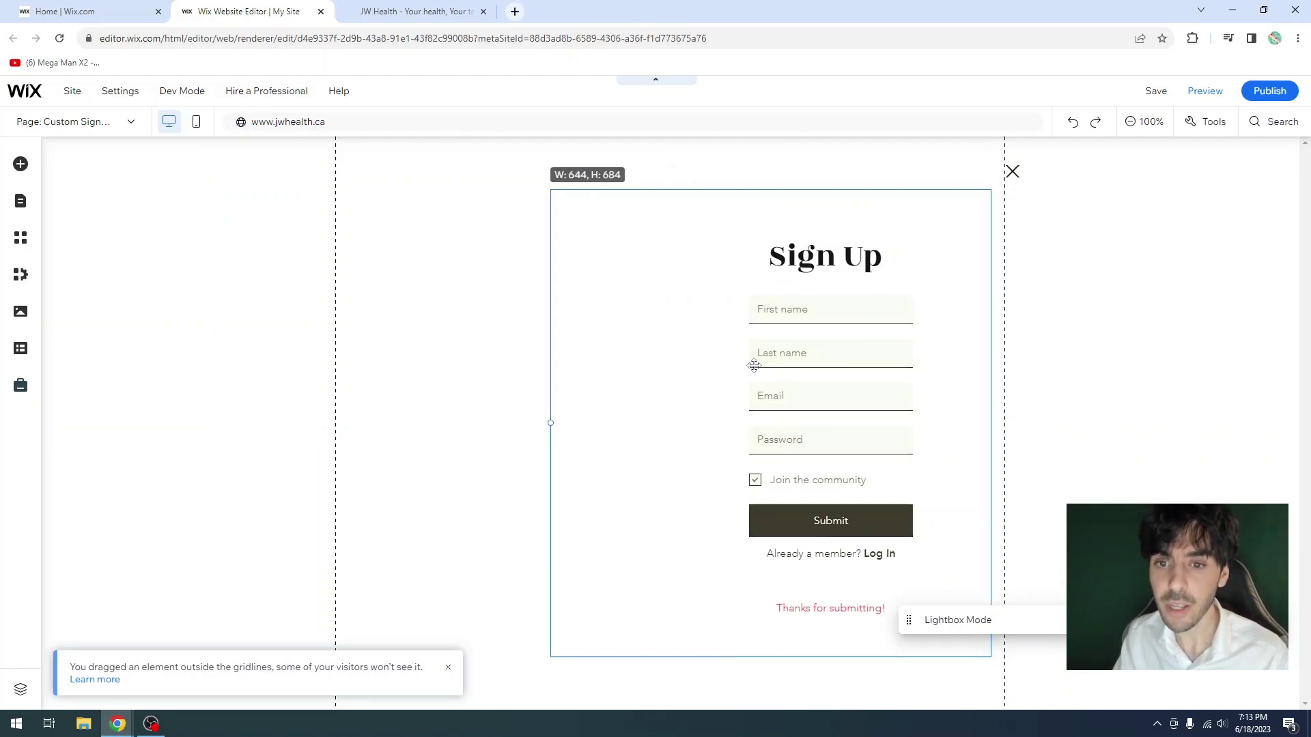
Step: Put First name and Last name side by side, Email in the left column, and Submit under Email
{"action": "left_click", "coordinate": [800, 309]}
{"action": "left_click_drag", "start_coordinate": [799, 309], "coordinate": [659, 301]}
{"action": "left_click", "coordinate": [792, 353]}
{"action": "left_click_drag", "start_coordinate": [821, 334], "coordinate": [874, 282]}
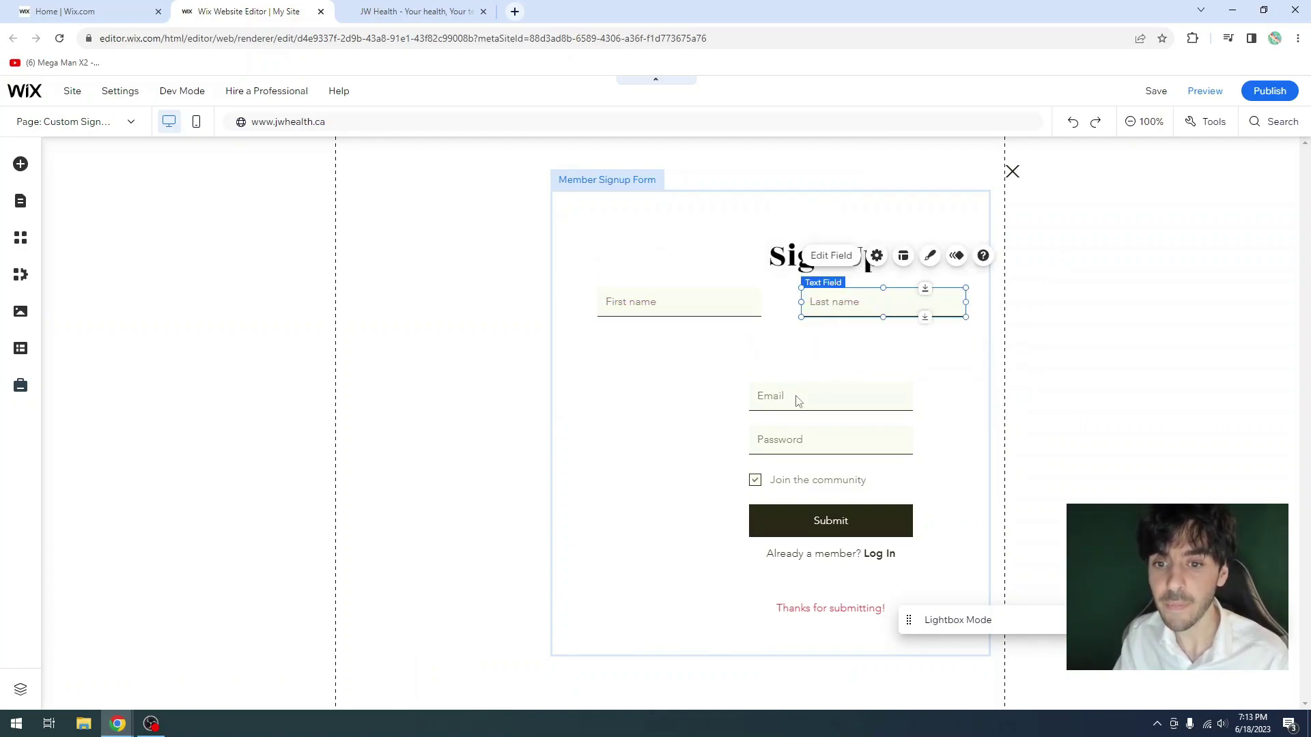
{"action": "left_click", "coordinate": [794, 397]}
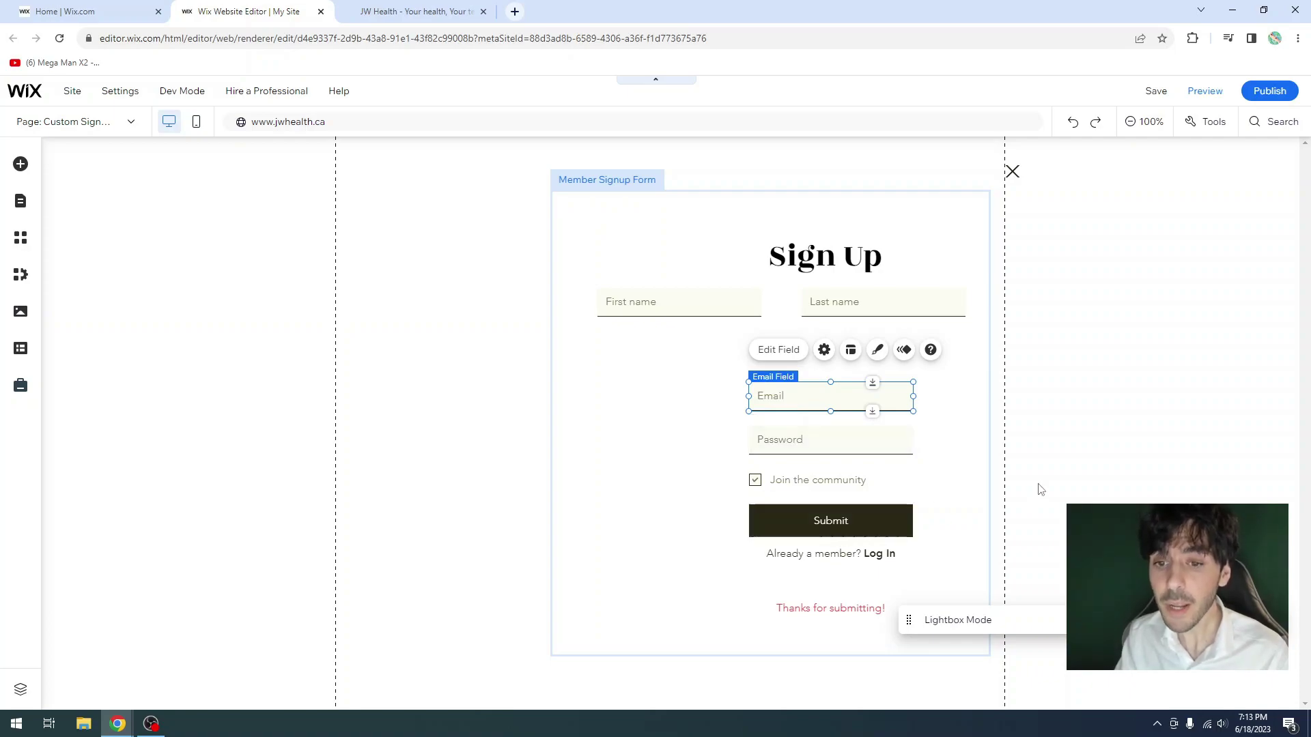
{"action": "left_click_drag", "start_coordinate": [808, 406], "coordinate": [662, 433]}
{"action": "left_click", "coordinate": [825, 432]}
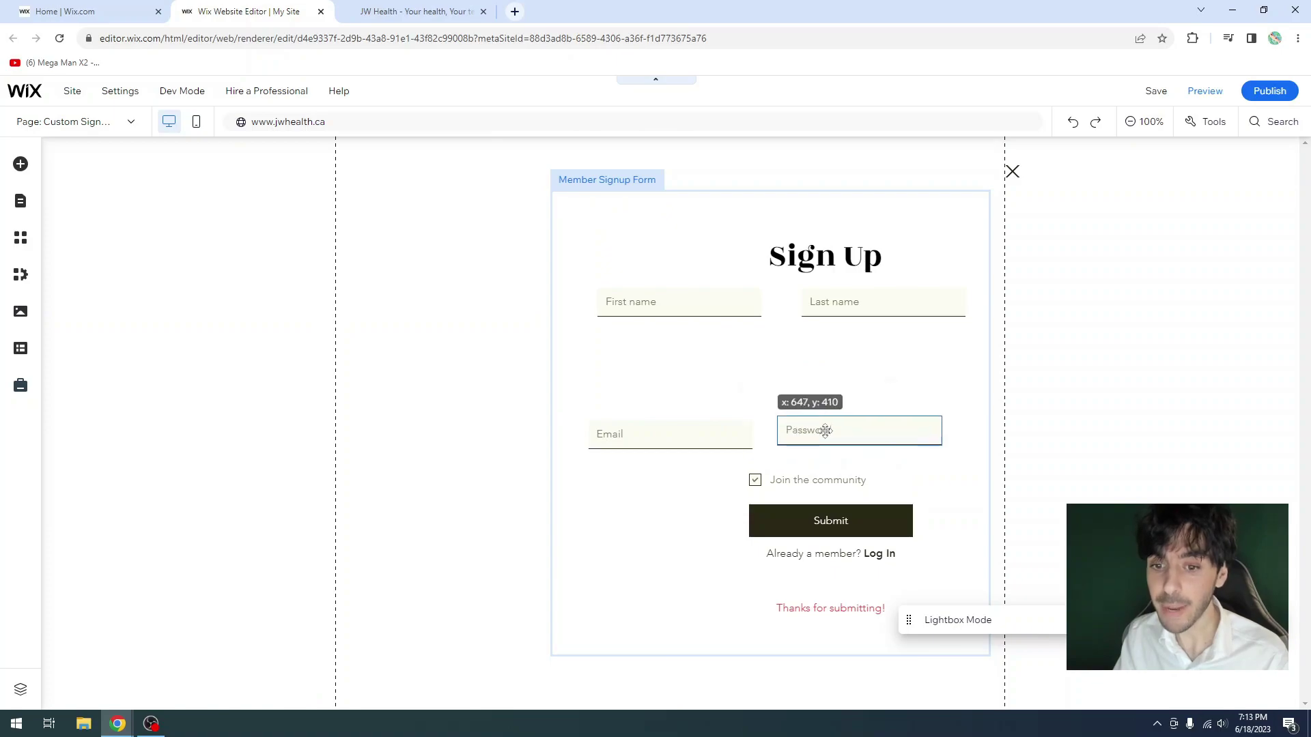
{"action": "left_click", "coordinate": [823, 523]}
{"action": "left_click_drag", "start_coordinate": [823, 523], "coordinate": [669, 490]}
Step: Delete the Join the community checkbox and move the 'Already a member? Log In' text lower left
{"action": "left_click", "coordinate": [807, 481]}
{"action": "left_click_drag", "start_coordinate": [808, 482], "coordinate": [837, 492]}
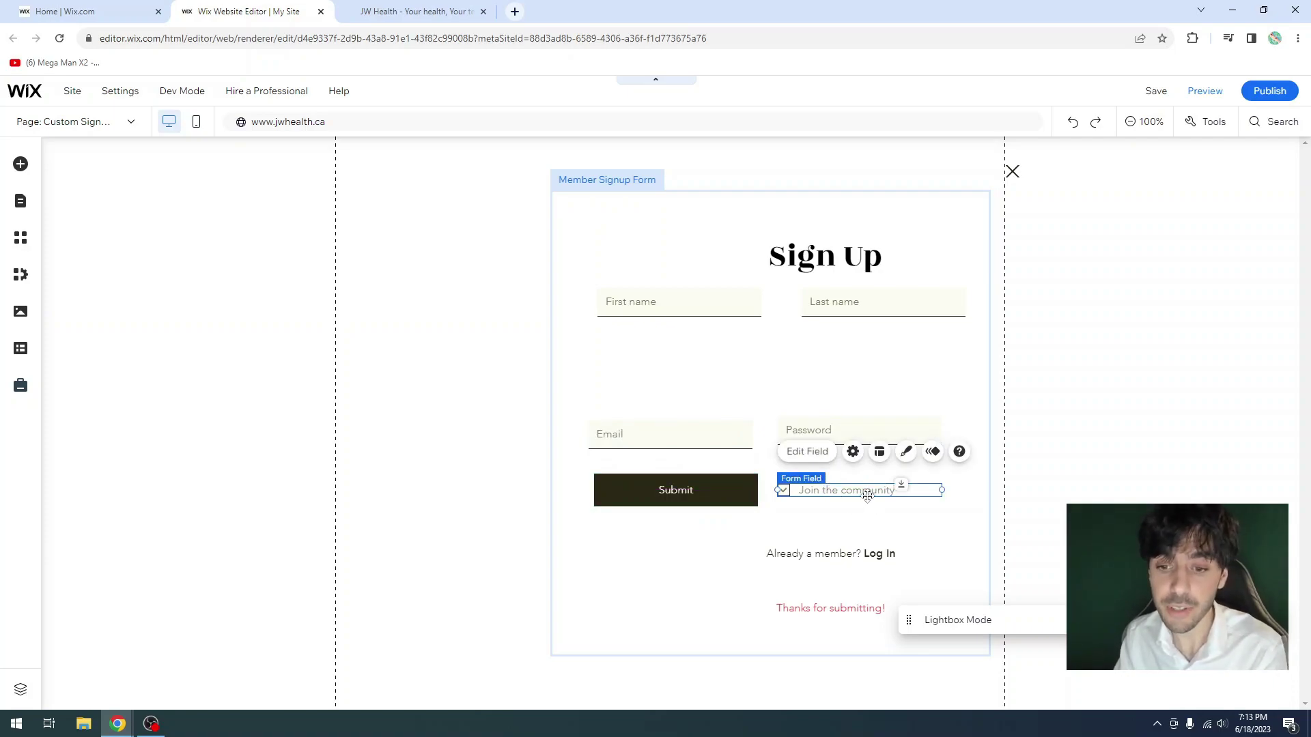
{"action": "key", "text": "Delete"}
{"action": "left_click", "coordinate": [833, 553]}
{"action": "left_click_drag", "start_coordinate": [836, 554], "coordinate": [780, 572]}
{"action": "left_click", "coordinate": [654, 390]}
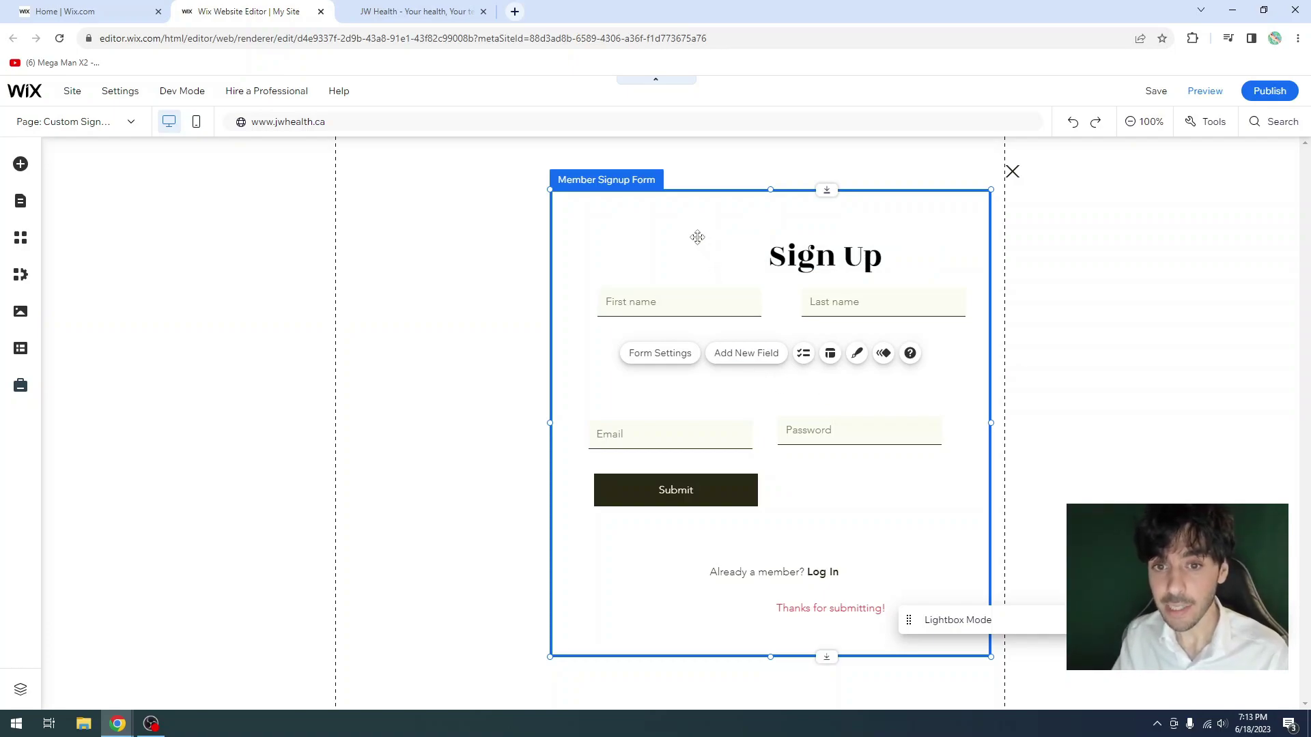
Step: Add a Basic Fields Short Answer Field and place it directly below First name
{"action": "left_click", "coordinate": [675, 240]}
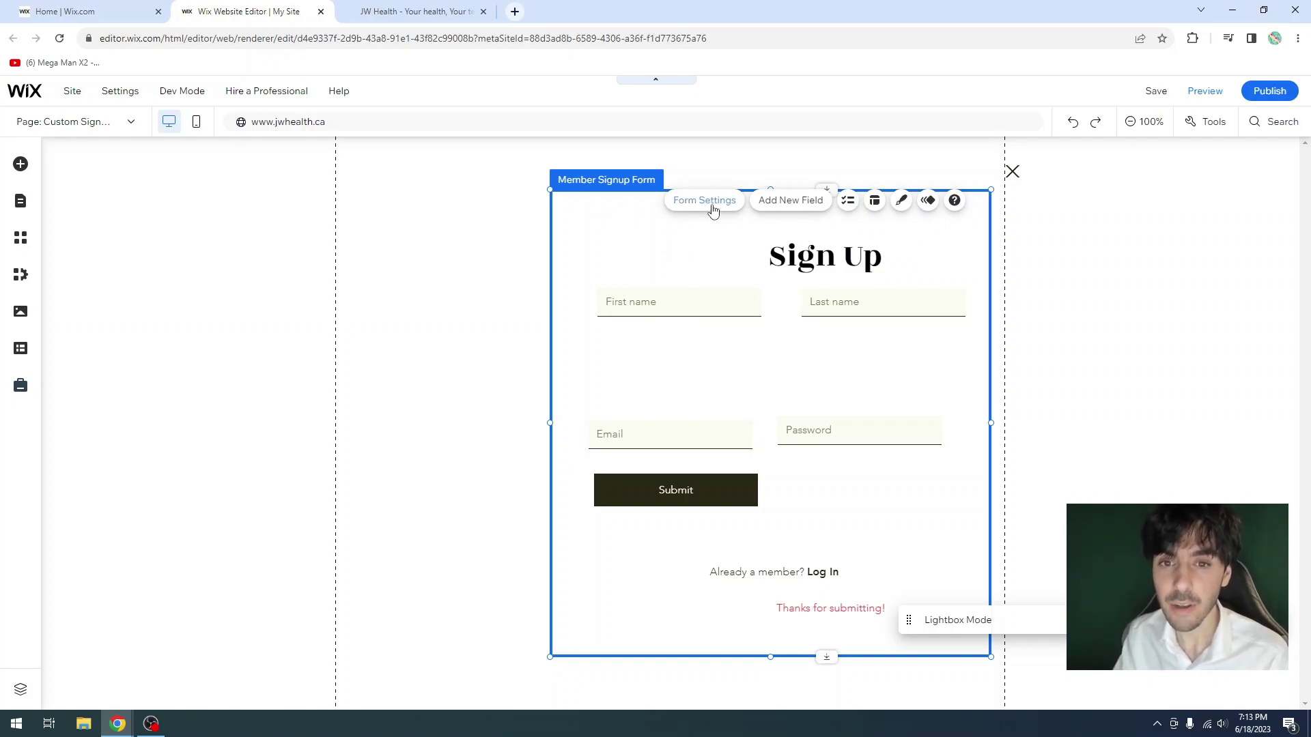
{"action": "left_click", "coordinate": [786, 206]}
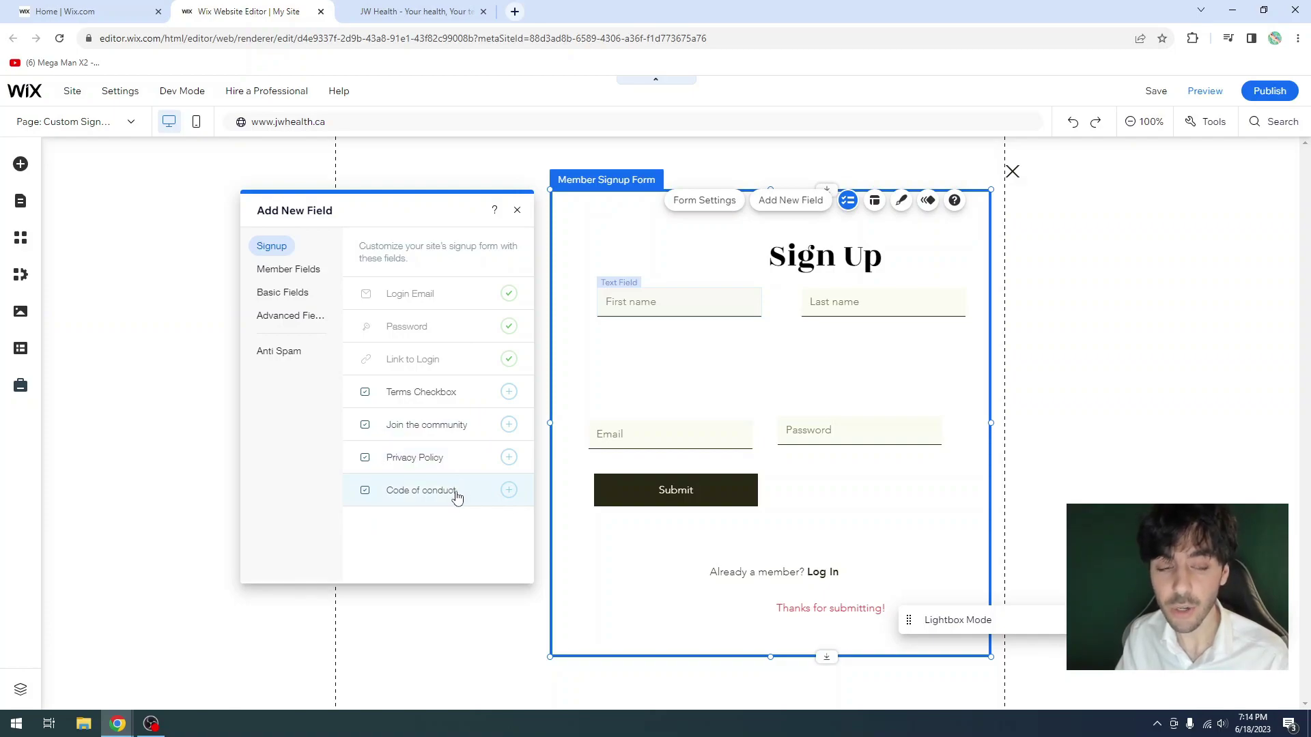
{"action": "left_click", "coordinate": [285, 271]}
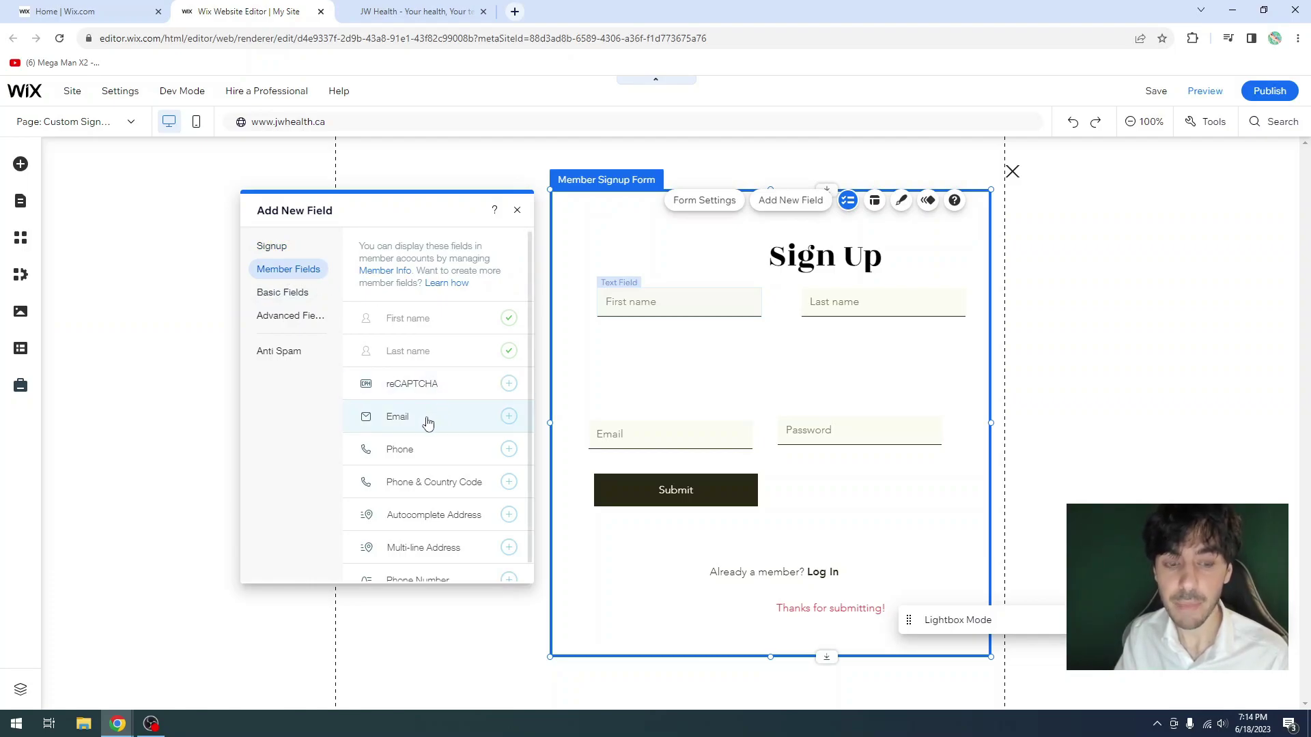
{"action": "scroll", "coordinate": [428, 423], "scroll_direction": "down", "scroll_amount": 1}
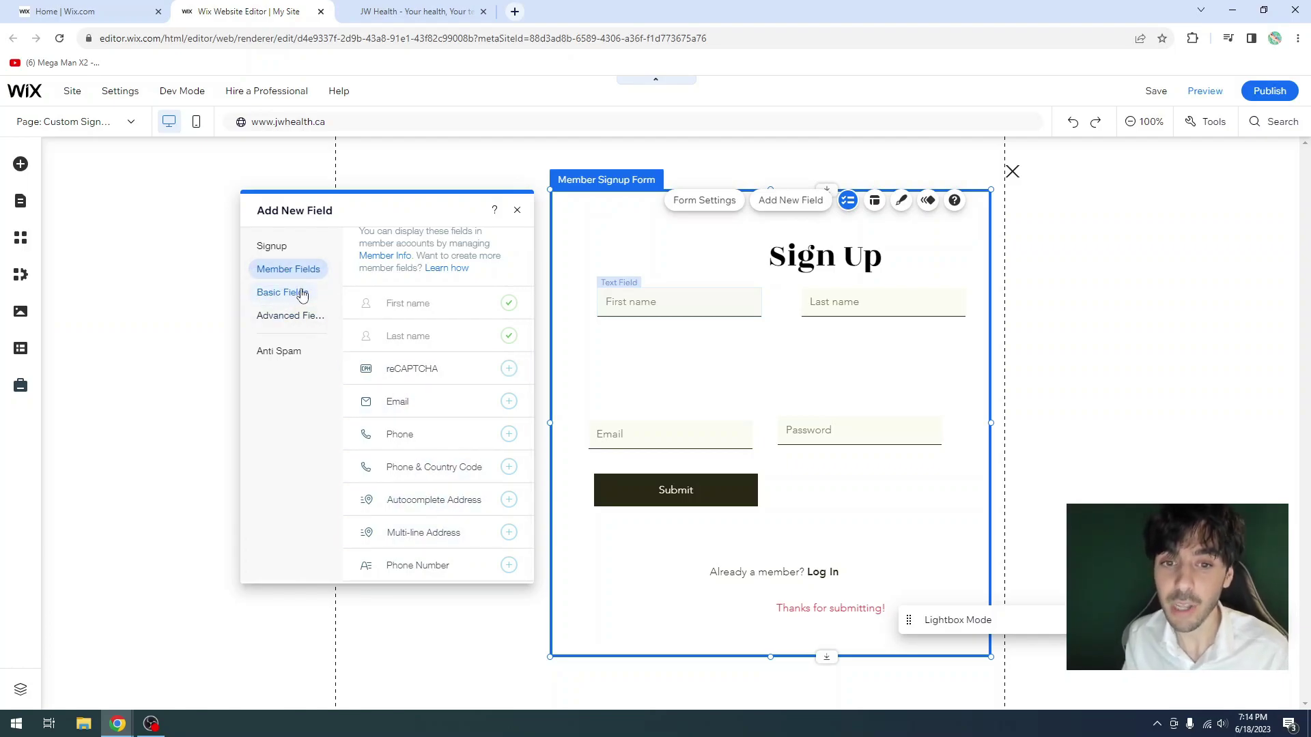
{"action": "left_click", "coordinate": [281, 294]}
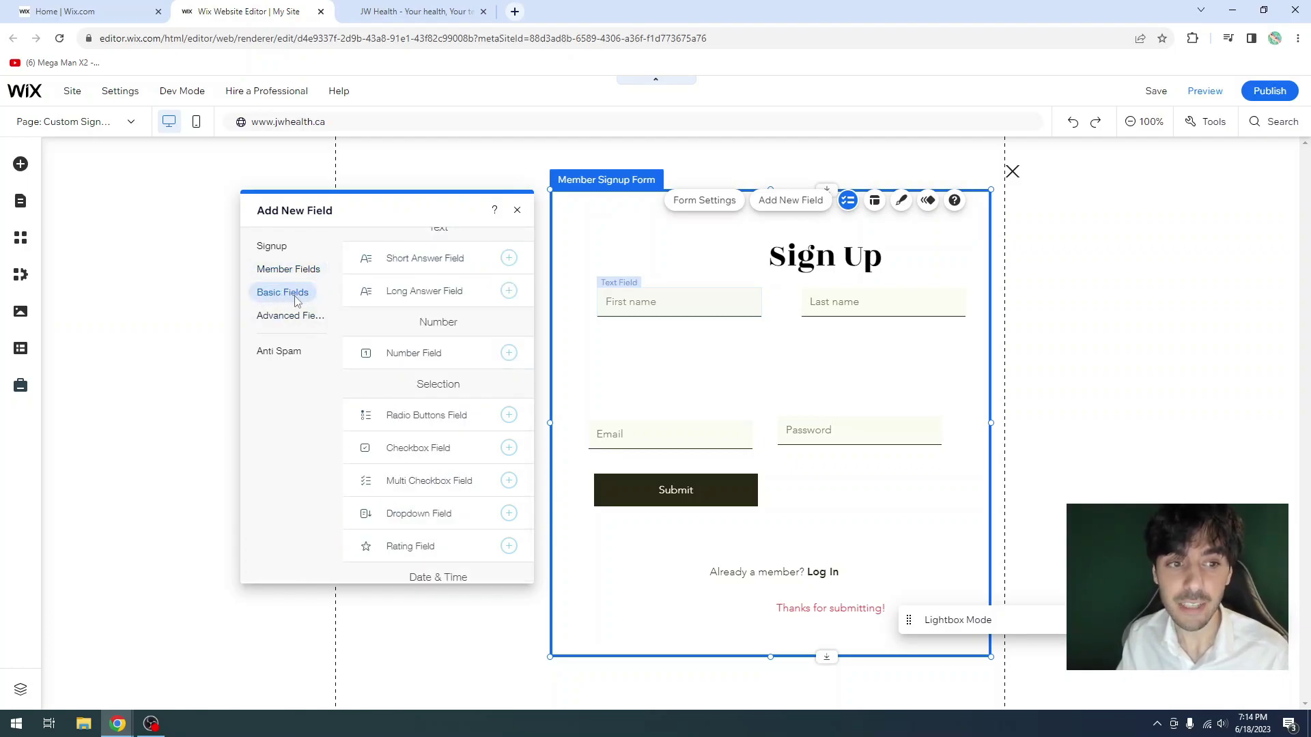
{"action": "scroll", "coordinate": [416, 273], "scroll_direction": "up", "scroll_amount": 1}
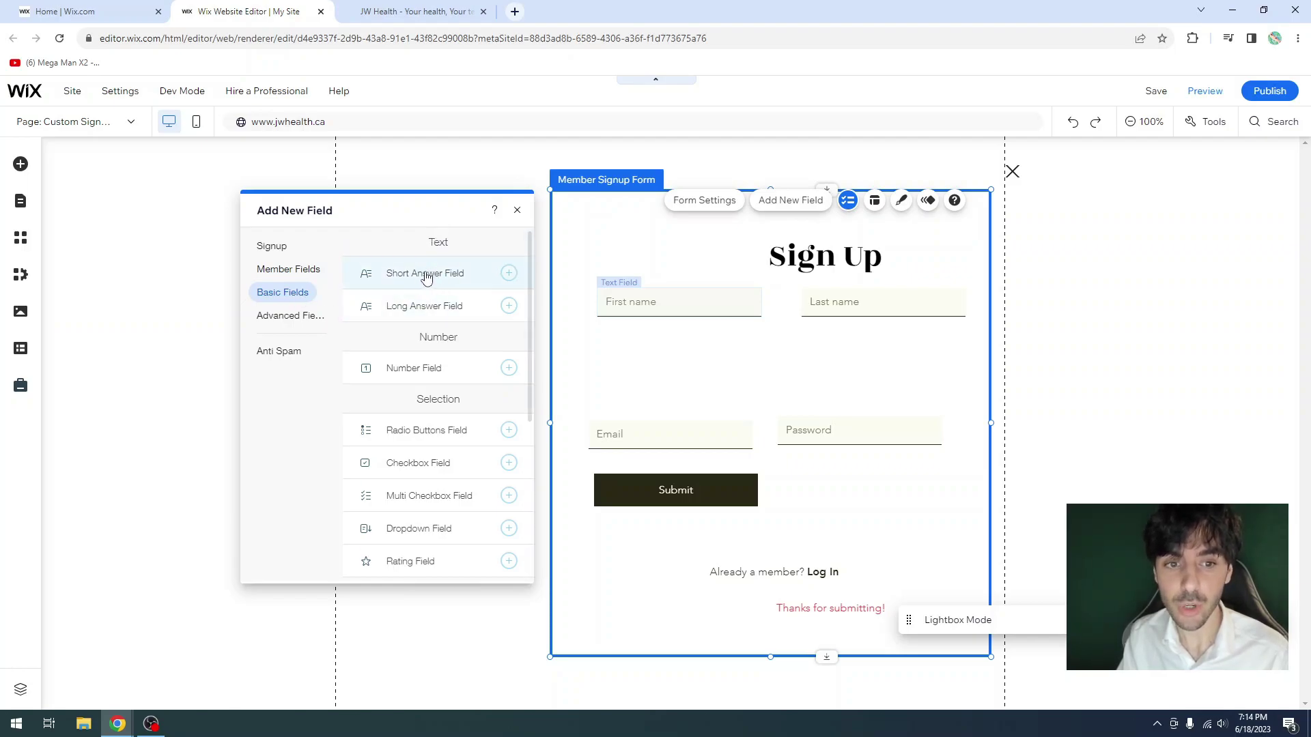
{"action": "left_click", "coordinate": [457, 275]}
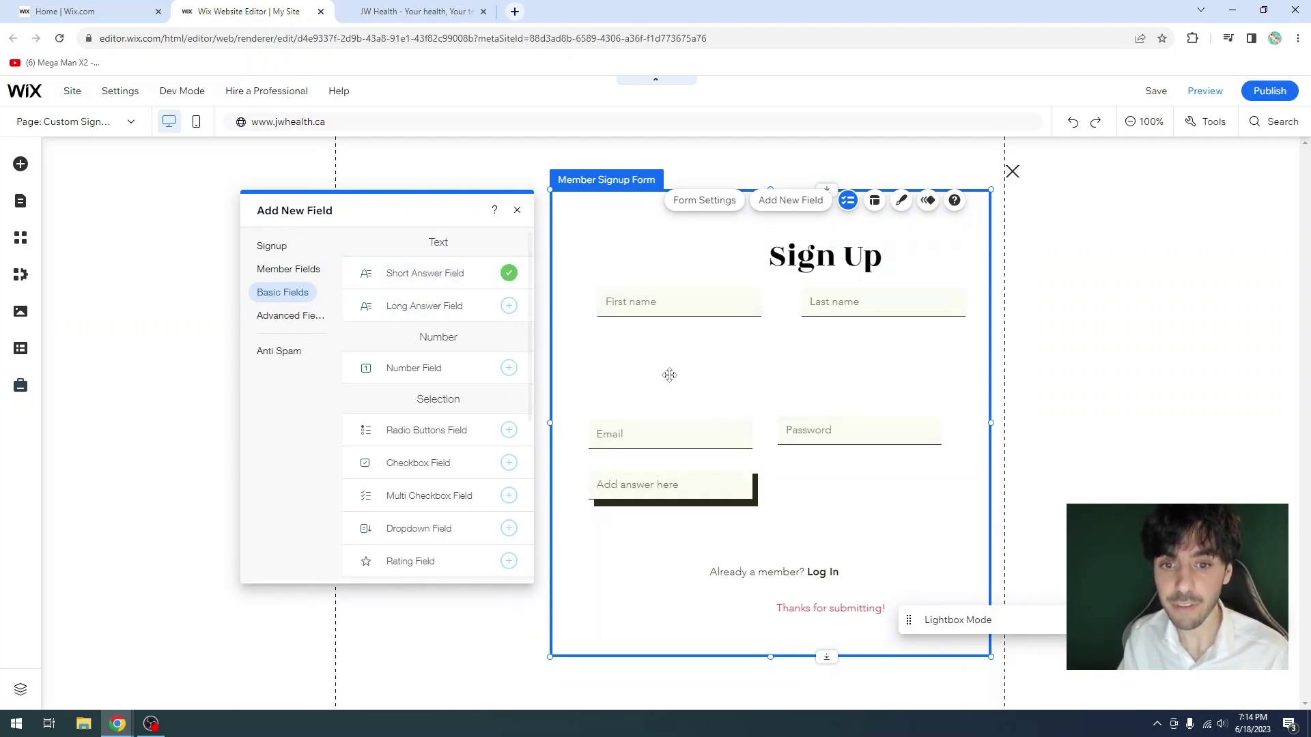
{"action": "left_click", "coordinate": [644, 485]}
{"action": "left_click_drag", "start_coordinate": [644, 485], "coordinate": [649, 363]}
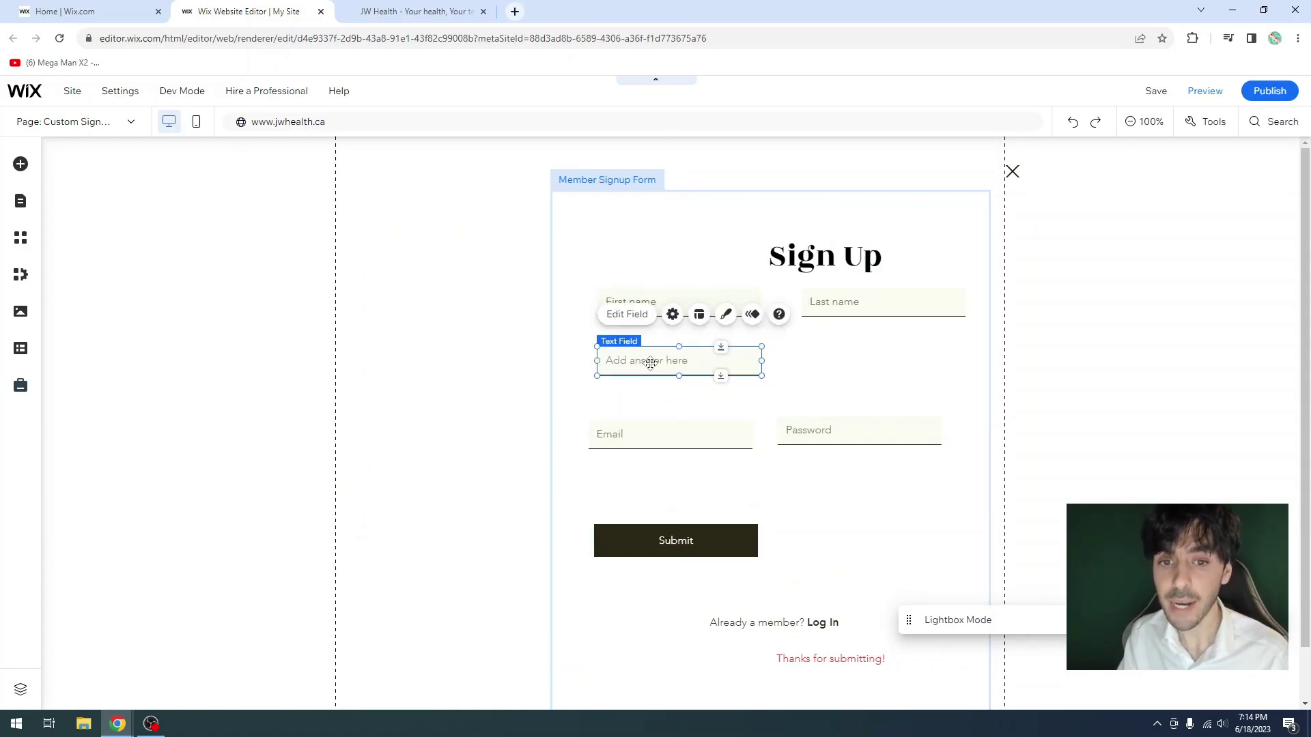
Step: Reopen Add New Field and browse the basic and advanced field types
{"action": "left_click", "coordinate": [738, 403]}
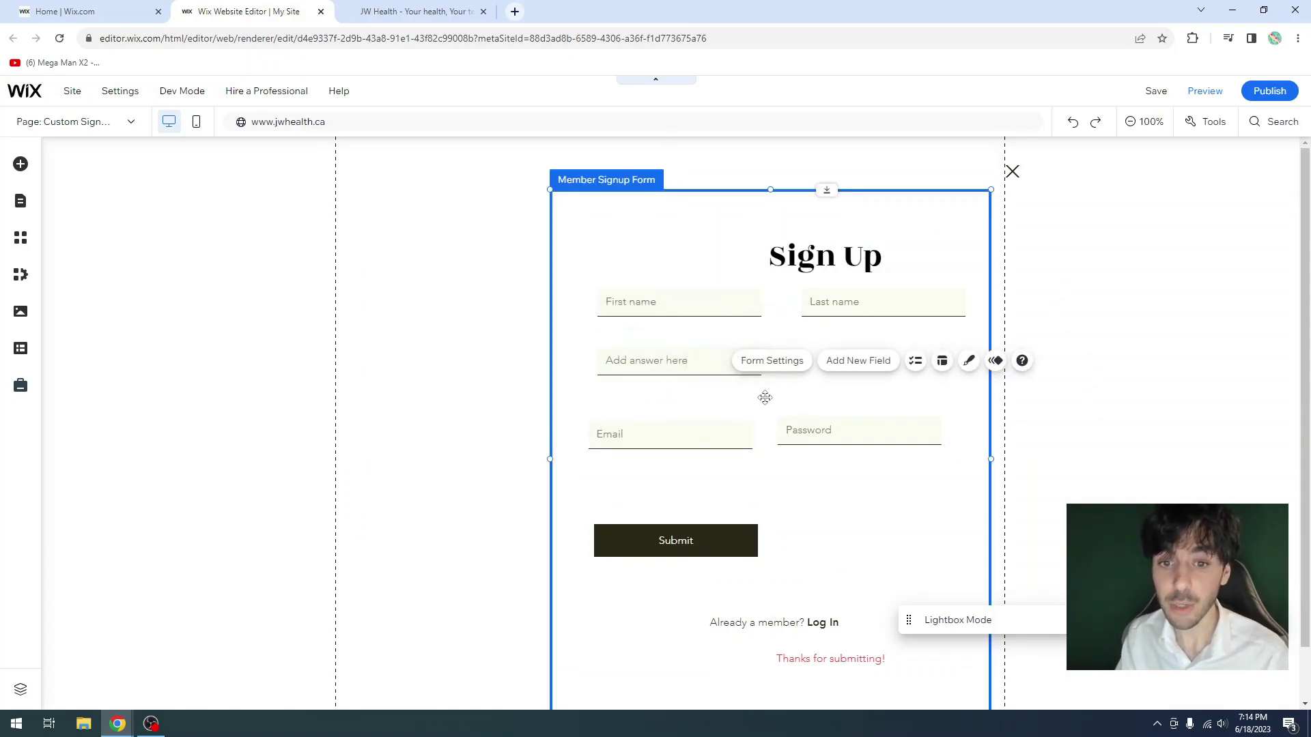
{"action": "left_click", "coordinate": [862, 362]}
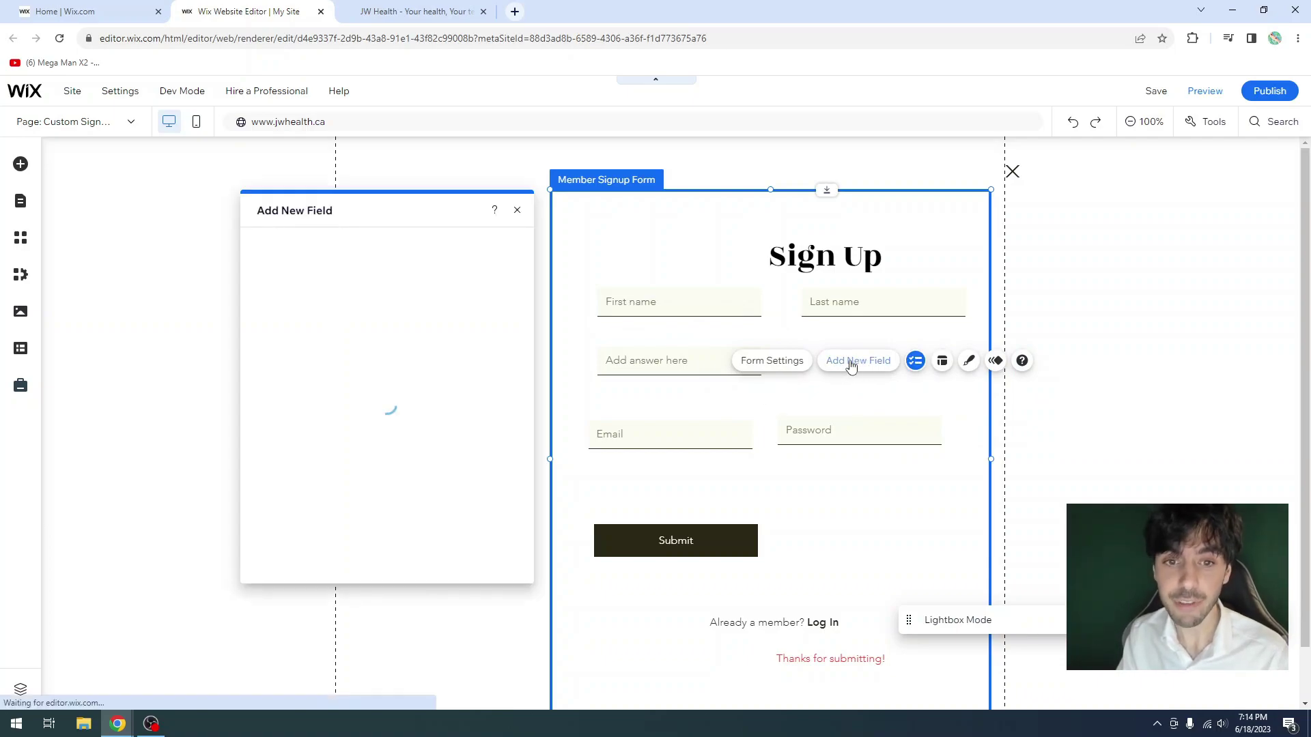
{"action": "left_click", "coordinate": [282, 292]}
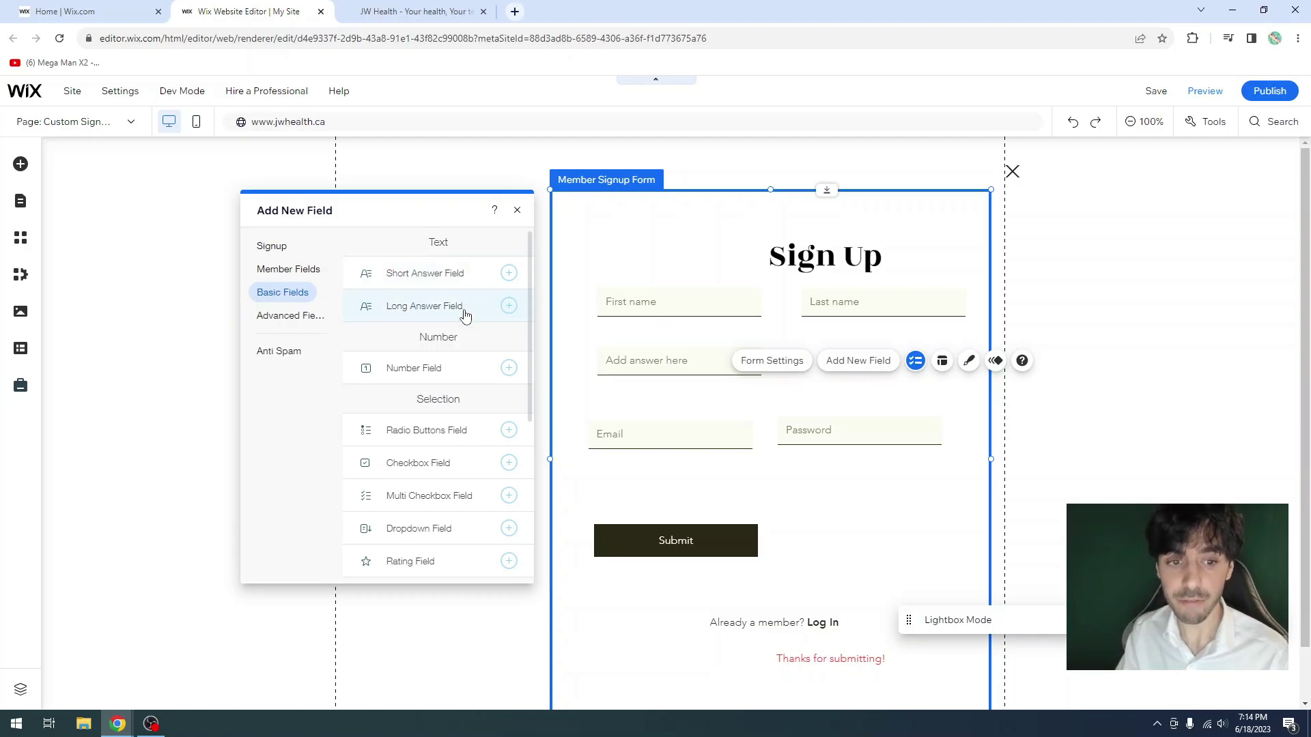
{"action": "scroll", "coordinate": [465, 315], "scroll_direction": "down", "scroll_amount": 2}
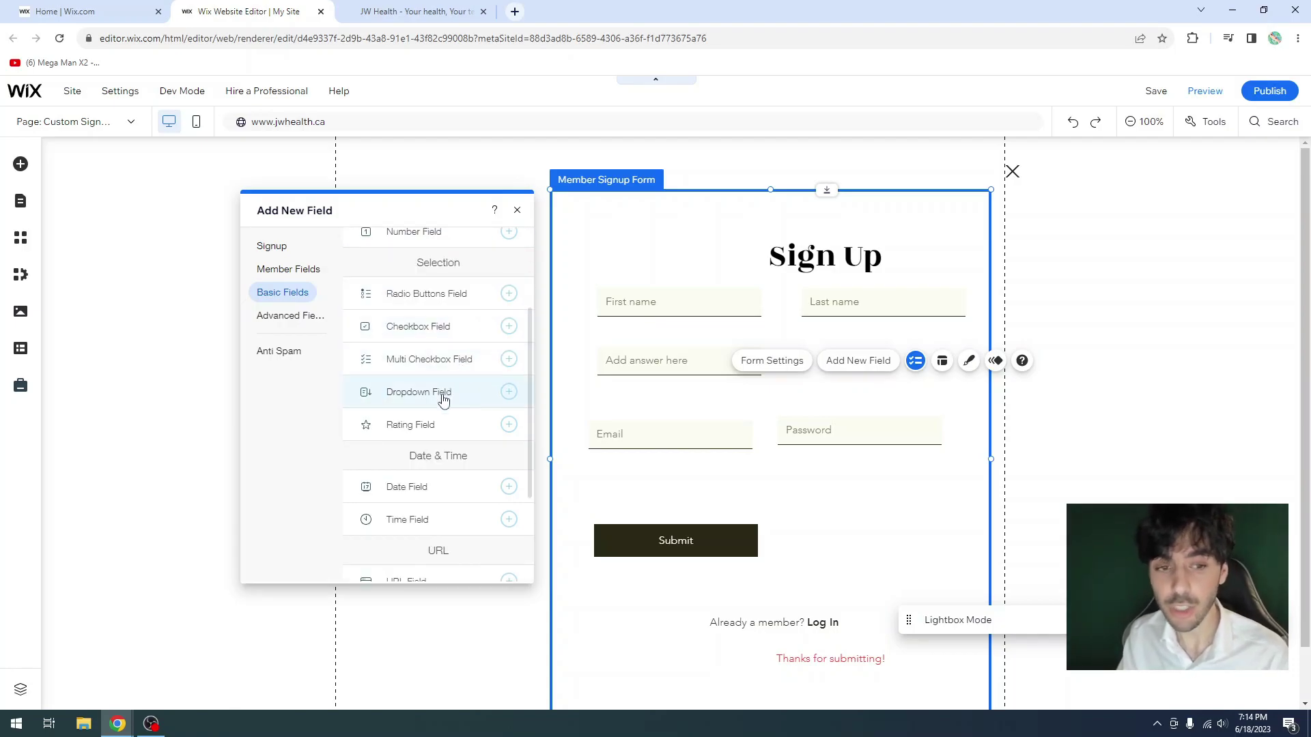
{"action": "scroll", "coordinate": [444, 400], "scroll_direction": "down", "scroll_amount": 2}
{"action": "scroll", "coordinate": [433, 419], "scroll_direction": "up", "scroll_amount": 4}
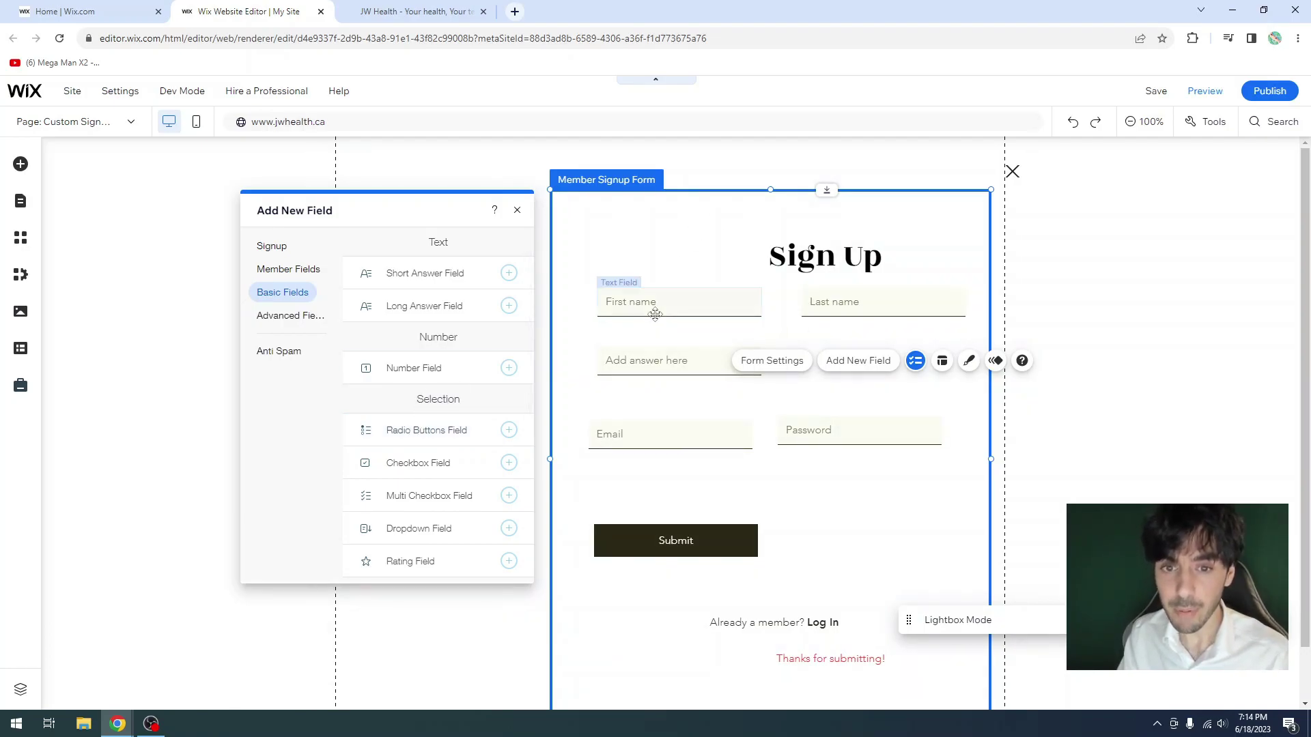
{"action": "left_click", "coordinate": [288, 315]}
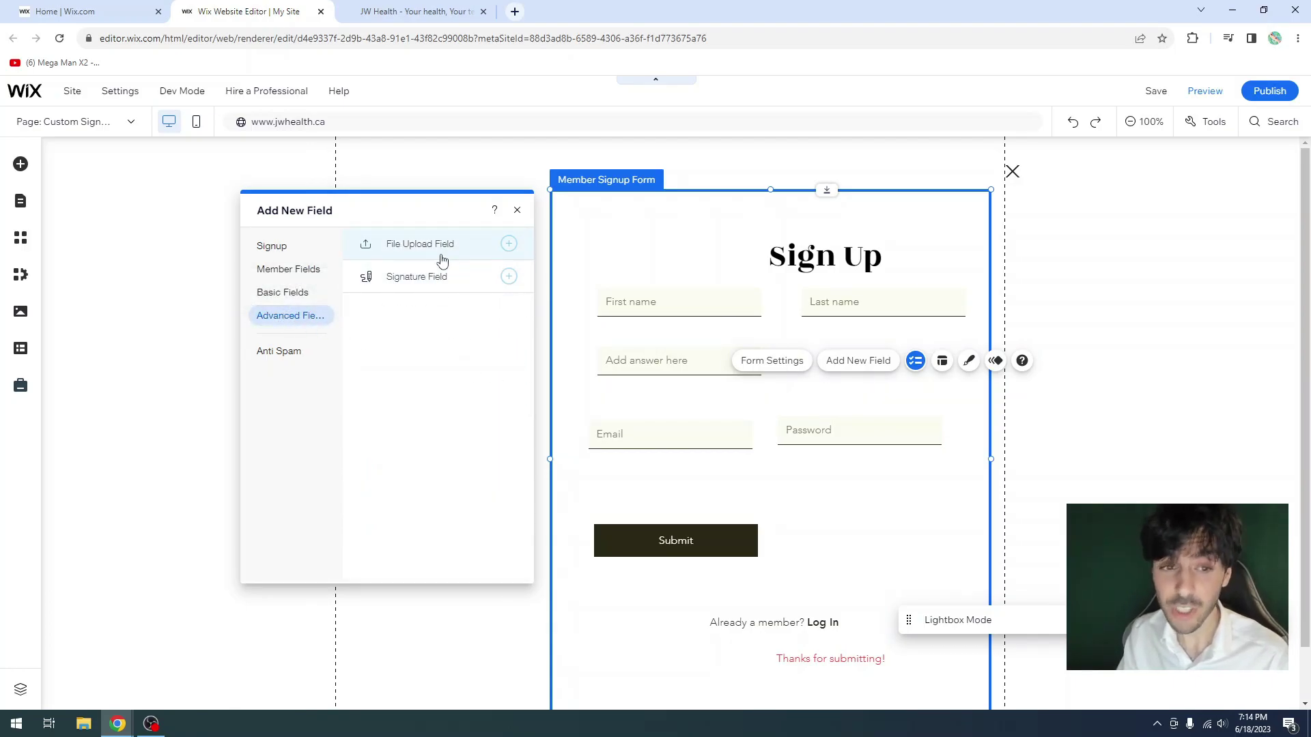
{"action": "left_click", "coordinate": [284, 294]}
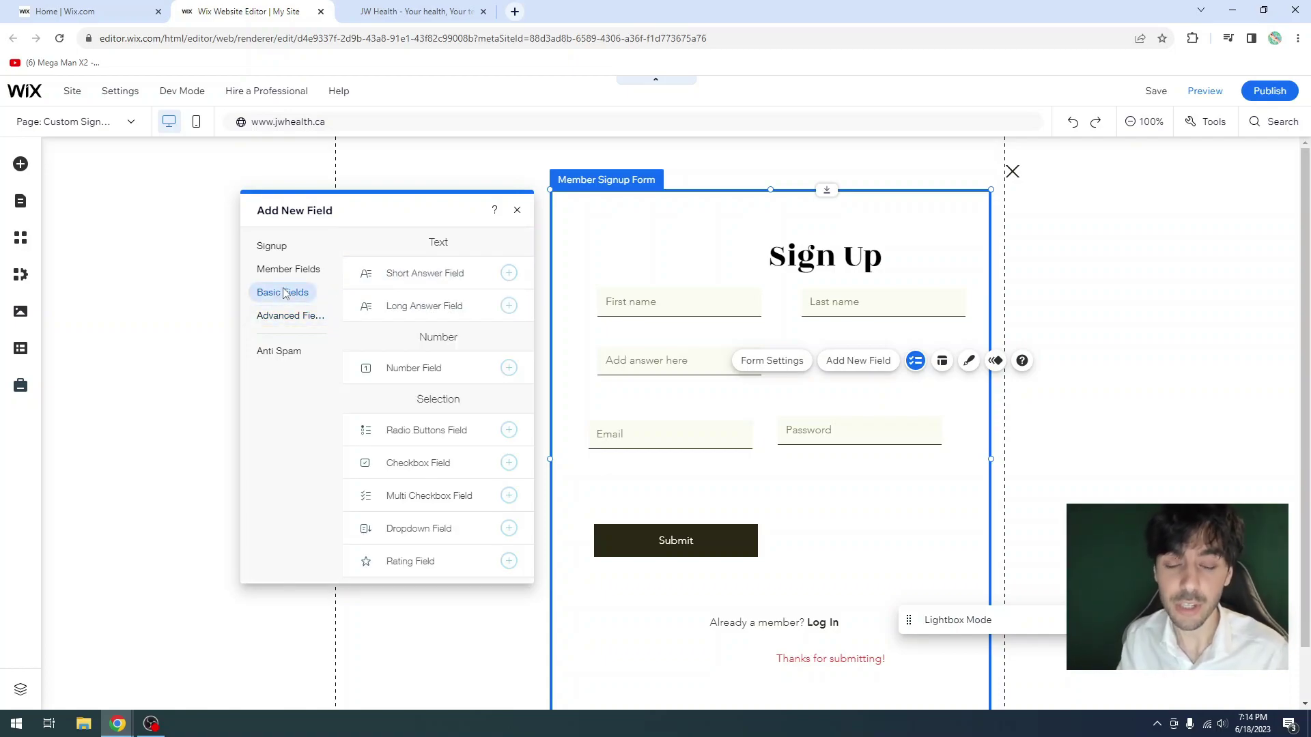
Step: Replace the new field's 'Add your name' placeholder with 'Create unique Login Name' and drag it slightly wider
{"action": "left_click", "coordinate": [517, 210]}
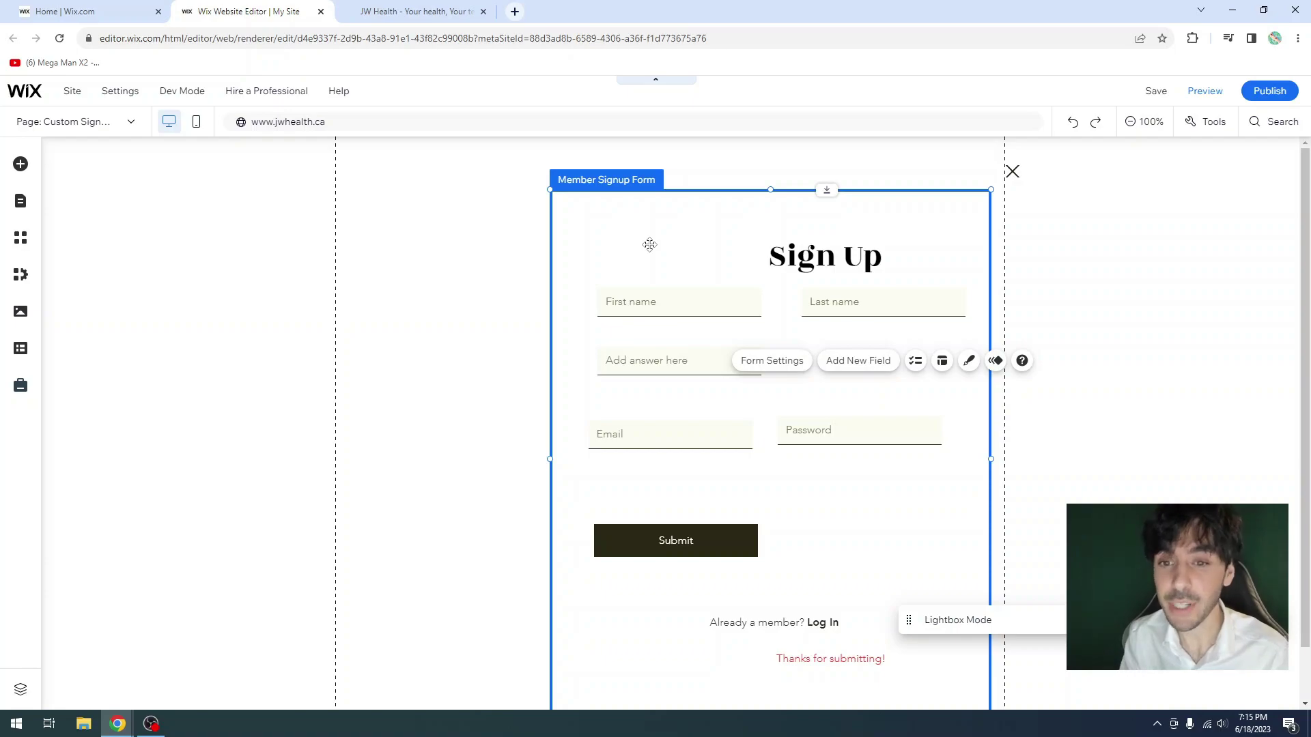
{"action": "left_click", "coordinate": [660, 302]}
{"action": "left_click", "coordinate": [826, 294]}
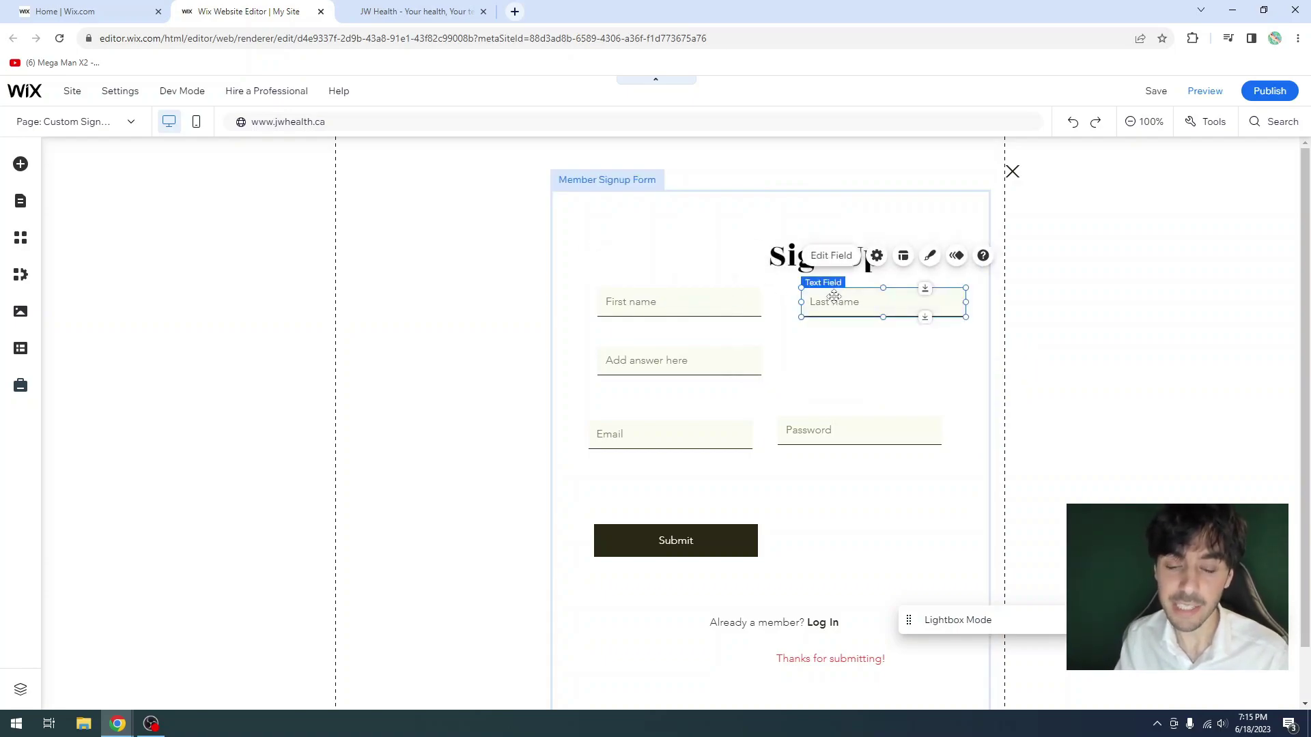
{"action": "left_click", "coordinate": [684, 362]}
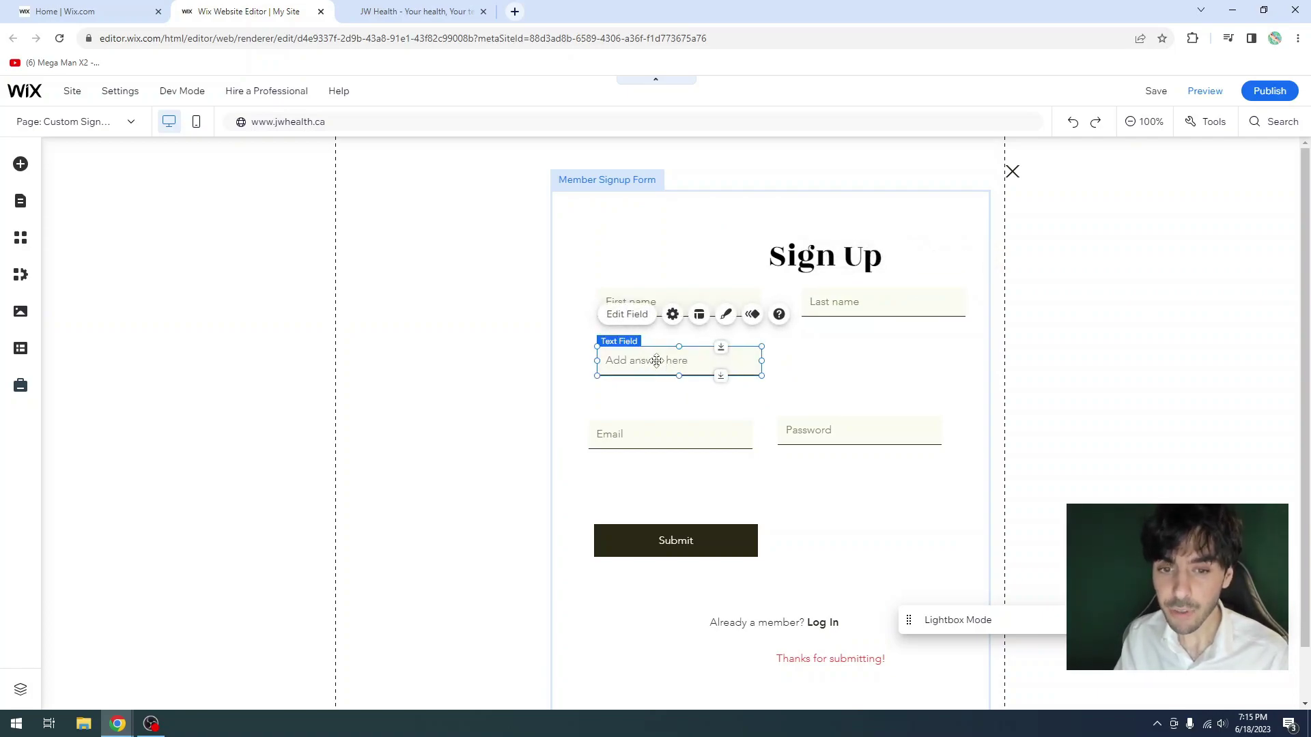
{"action": "left_click", "coordinate": [626, 318]}
{"action": "left_click_drag", "start_coordinate": [485, 176], "coordinate": [418, 174]}
{"action": "left_click", "coordinate": [410, 503]}
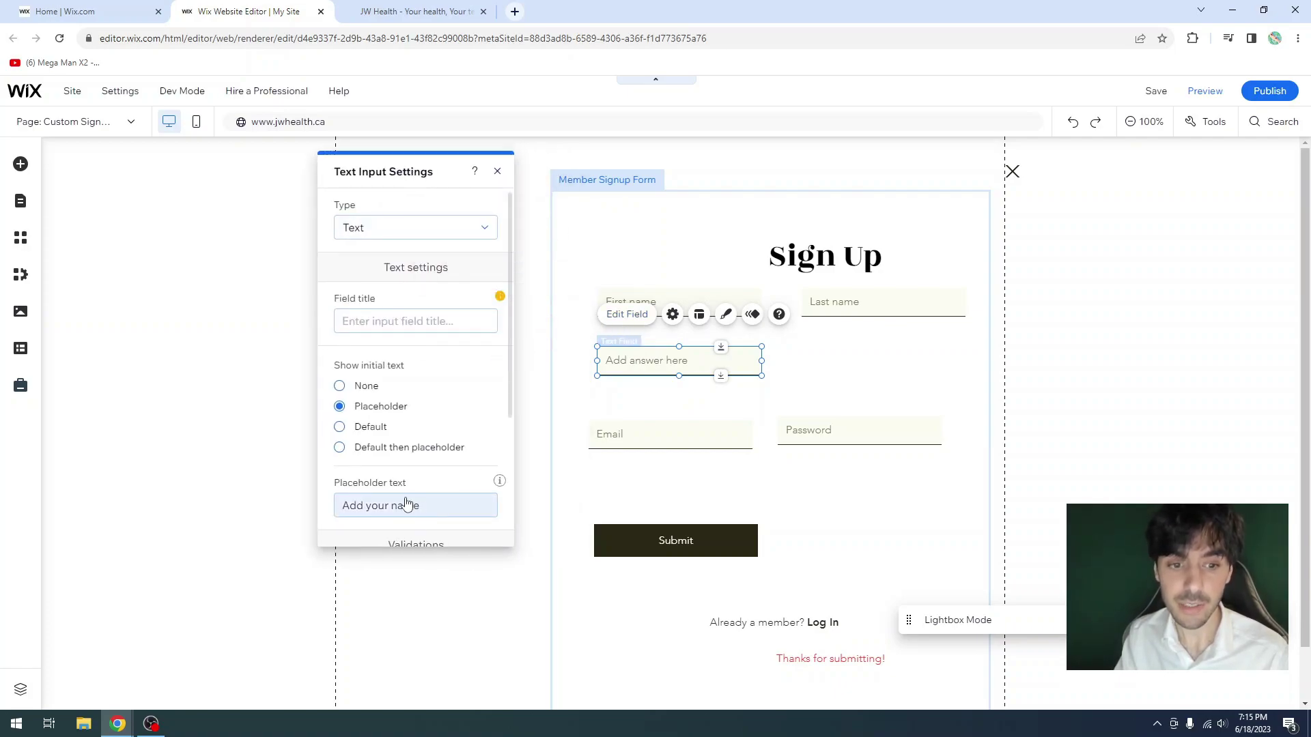
{"action": "triple_click", "coordinate": [396, 509]}
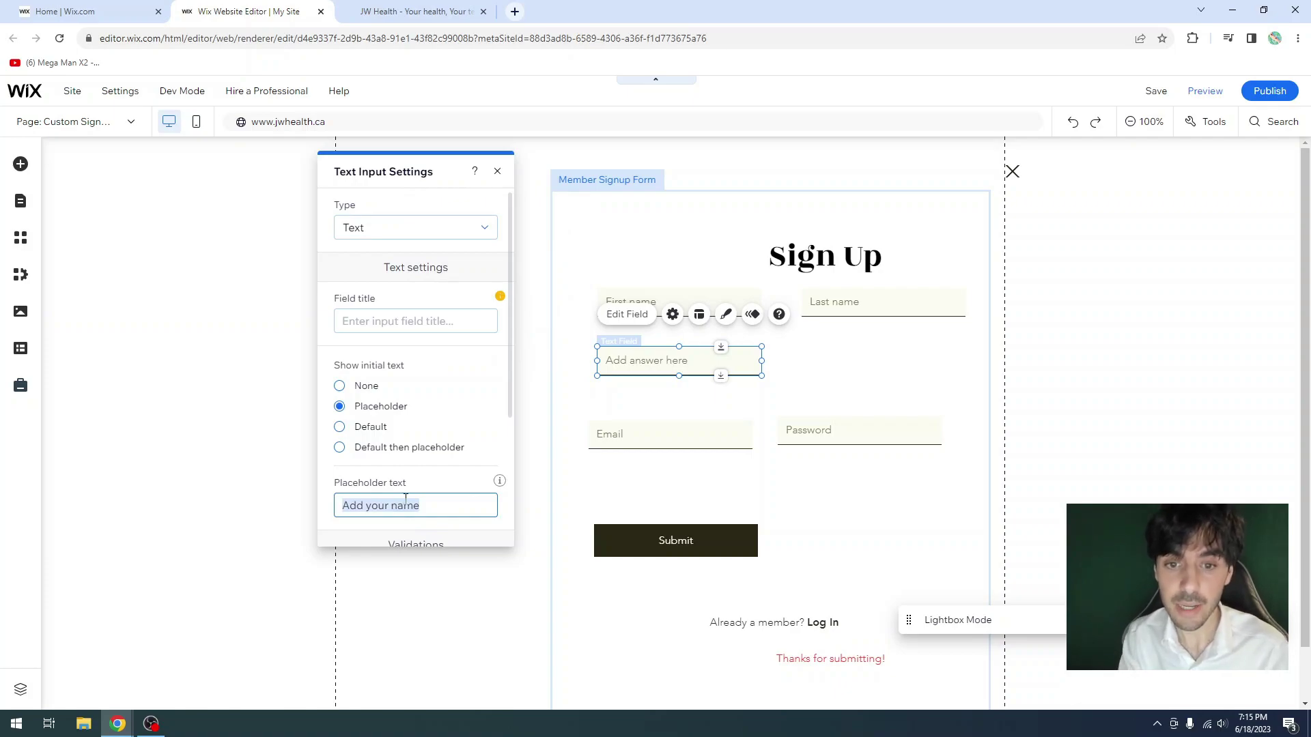
{"action": "type", "text": "Create unique Login Name"}
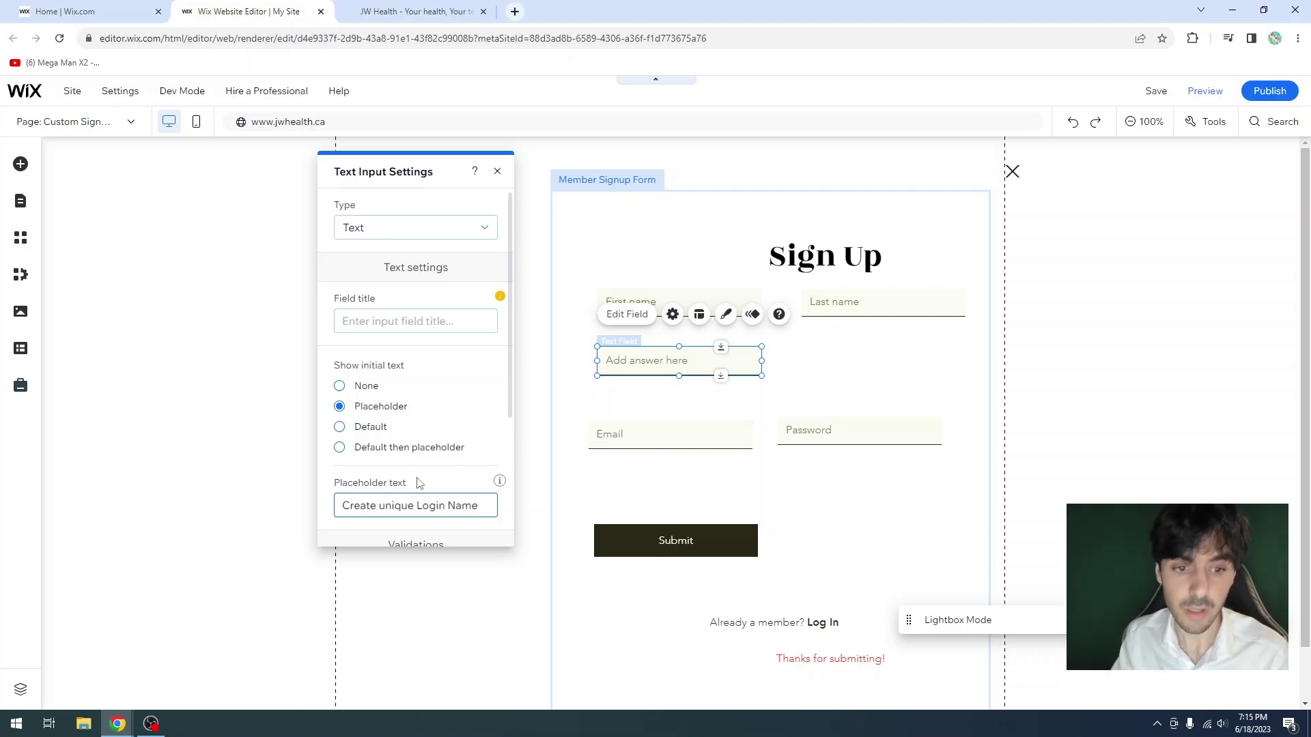
{"action": "left_click", "coordinate": [420, 484]}
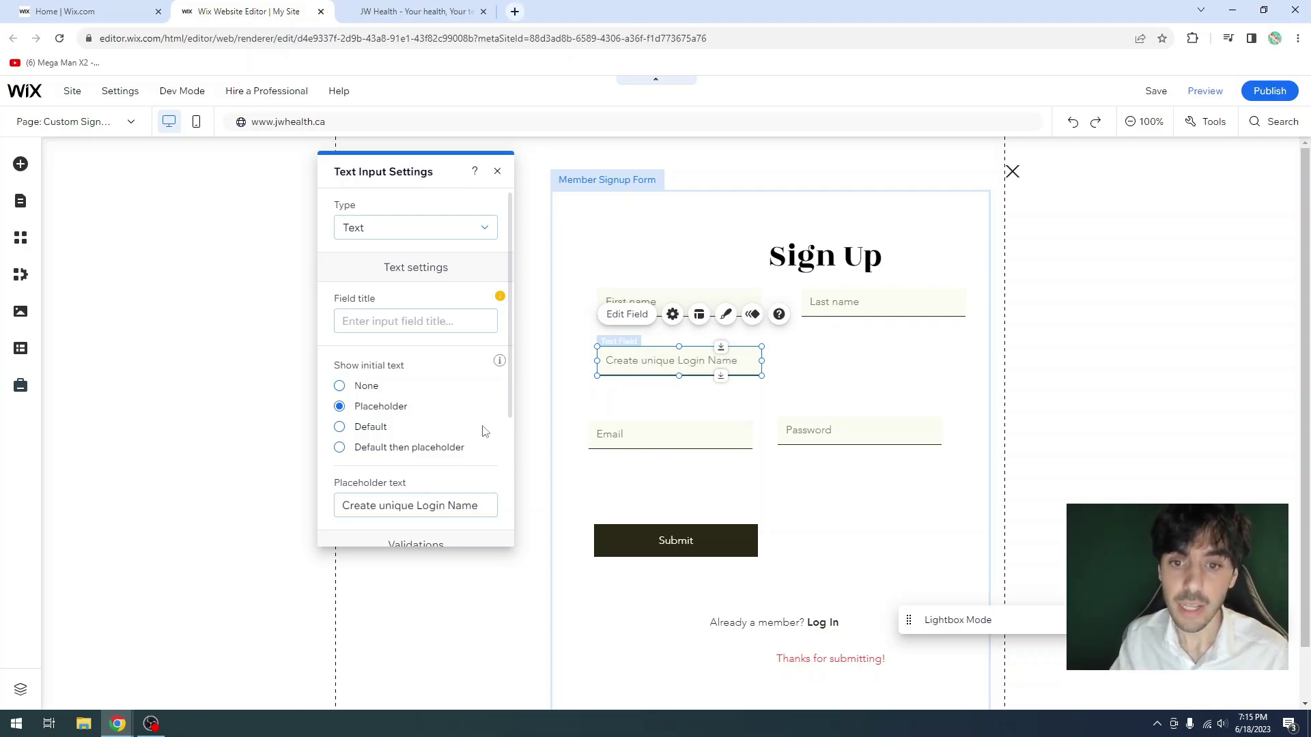
{"action": "left_click_drag", "start_coordinate": [763, 358], "coordinate": [795, 358]}
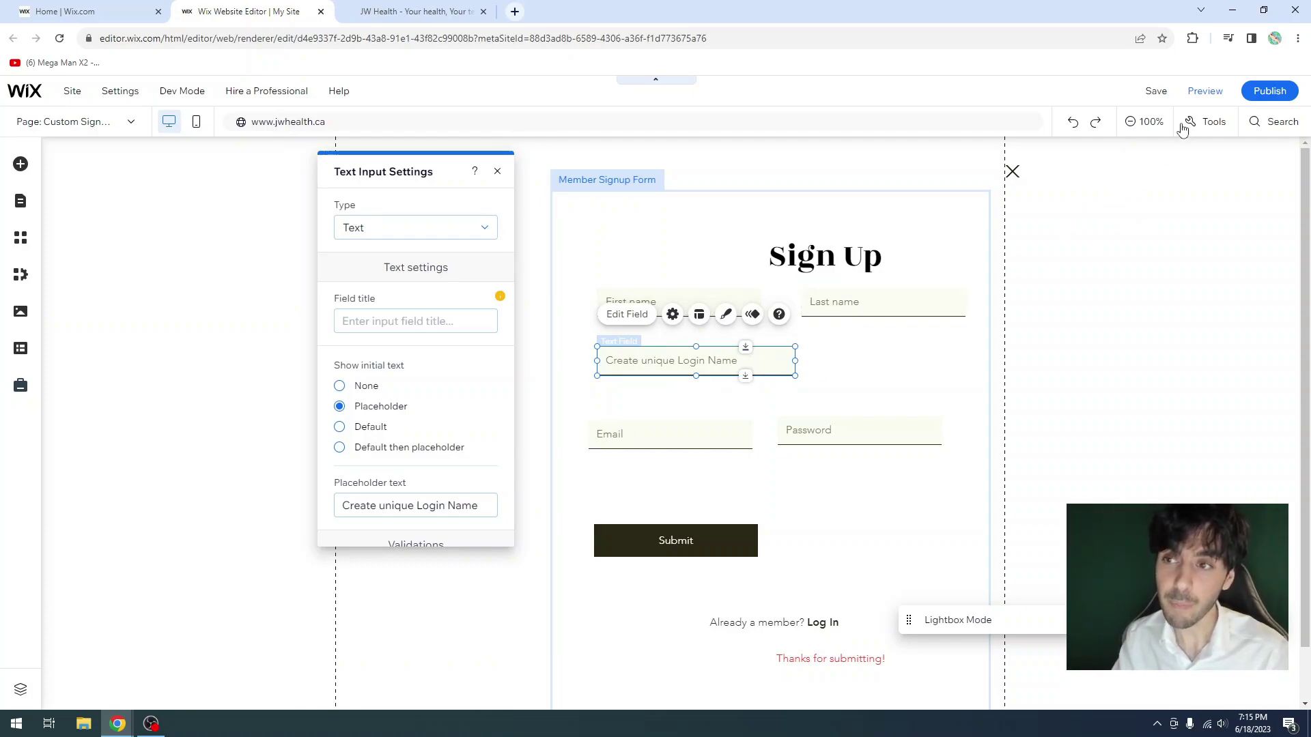
{"action": "left_click", "coordinate": [1206, 92]}
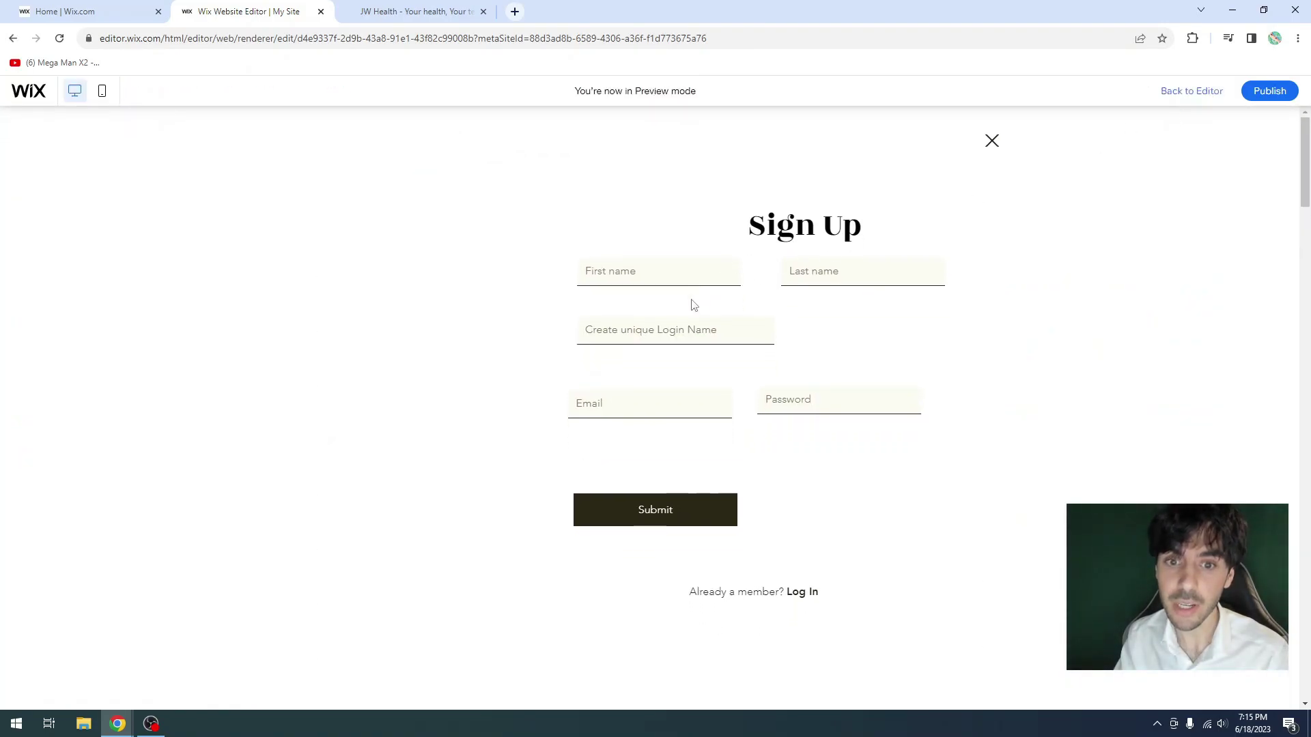
{"action": "left_click", "coordinate": [663, 332]}
{"action": "left_click", "coordinate": [670, 276]}
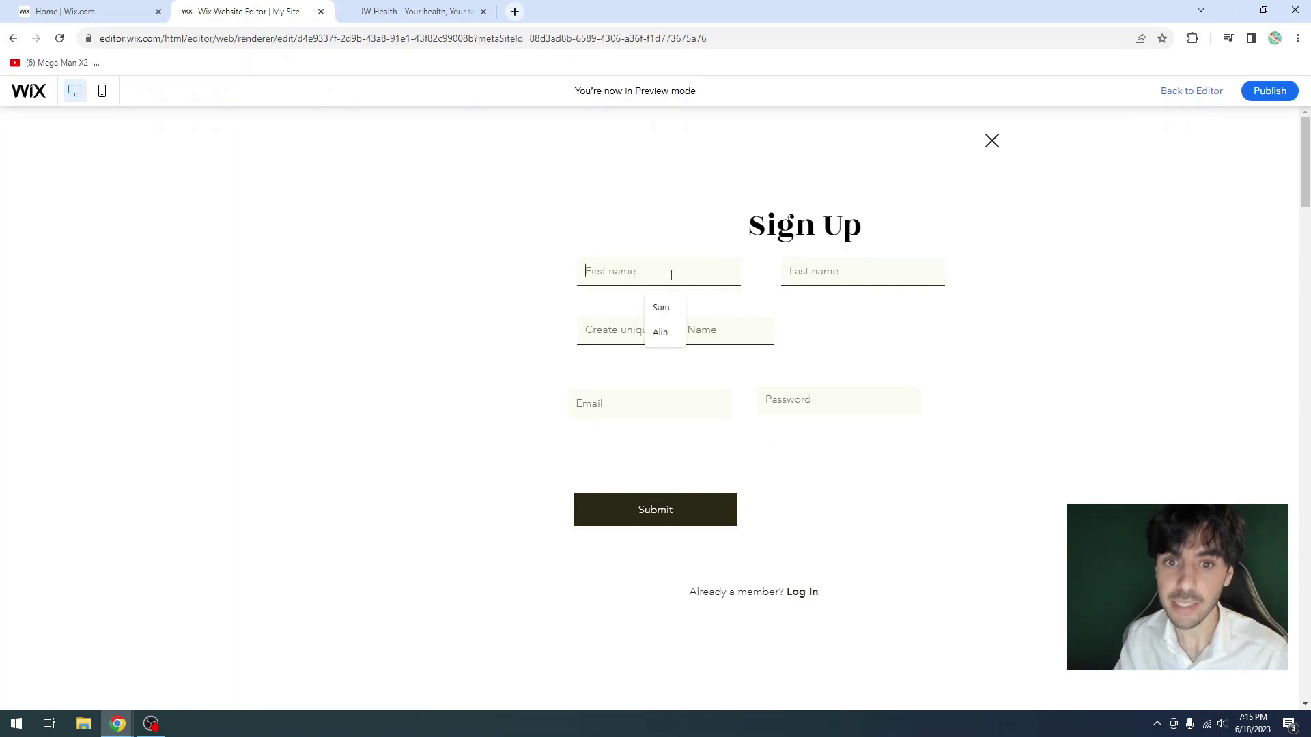
{"action": "key", "text": "Tab"}
{"action": "key", "text": "Tab"}
{"action": "key", "text": "Tab"}
{"action": "key", "text": "Tab"}
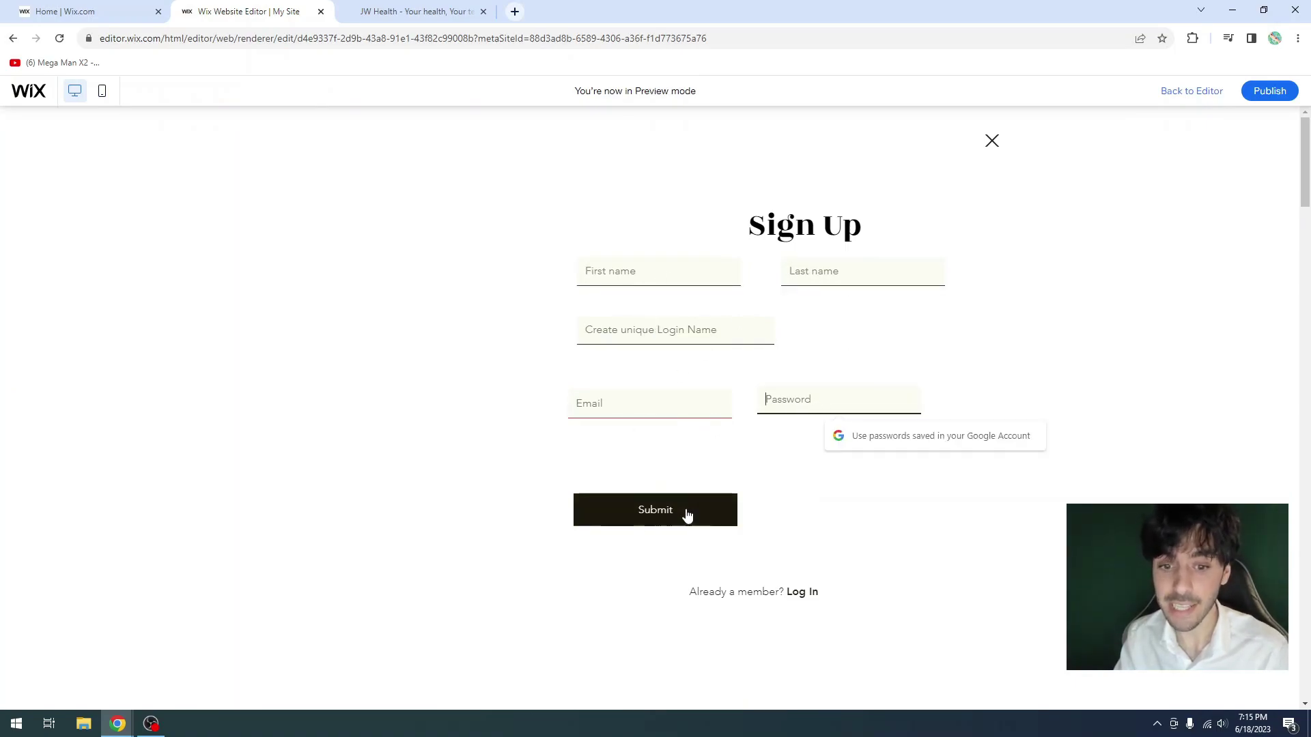
{"action": "left_click", "coordinate": [784, 280]}
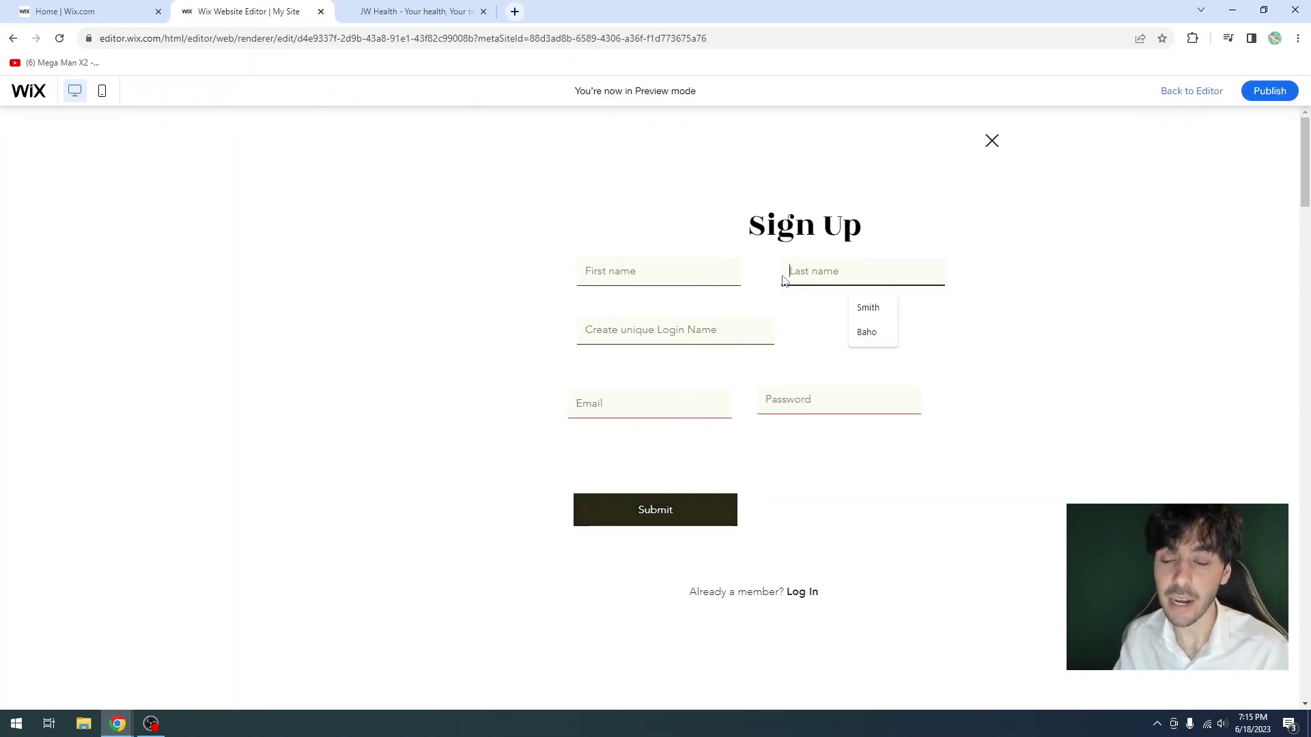
{"action": "left_click", "coordinate": [956, 246]}
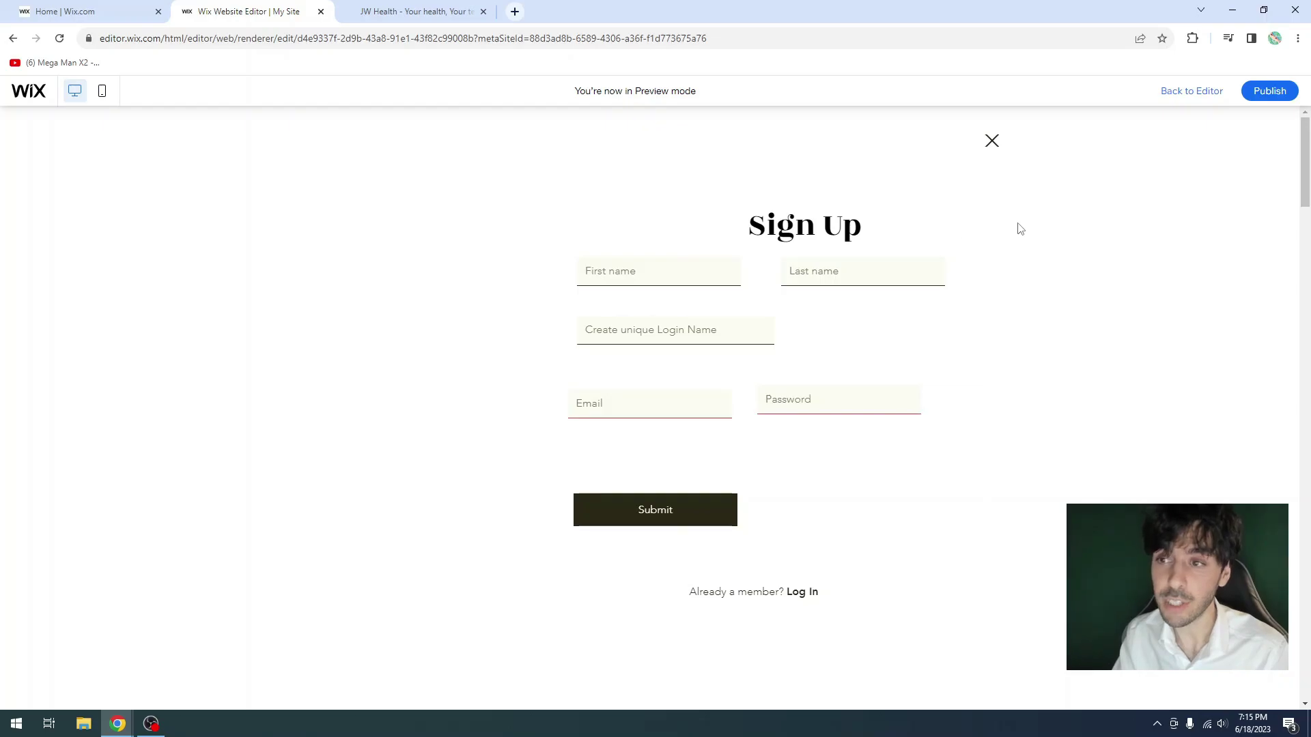
{"action": "left_click", "coordinate": [1190, 103]}
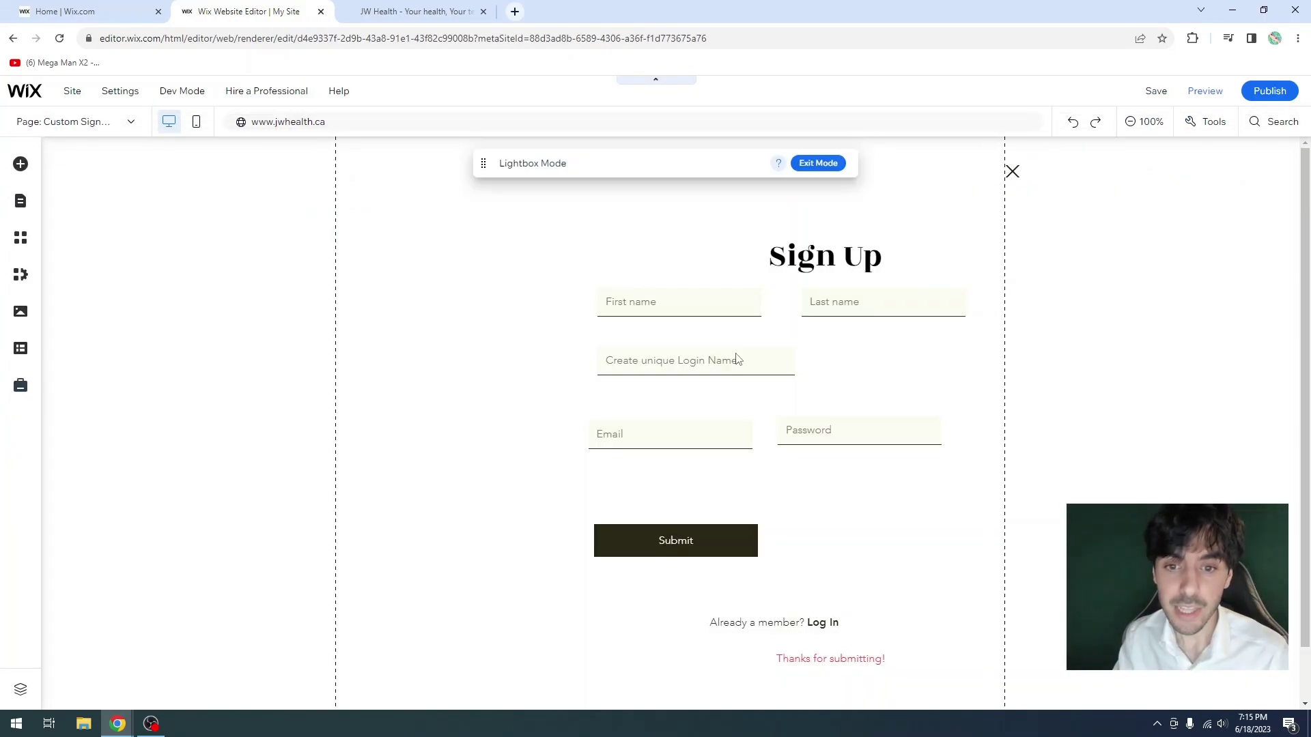
{"action": "left_click", "coordinate": [795, 334]}
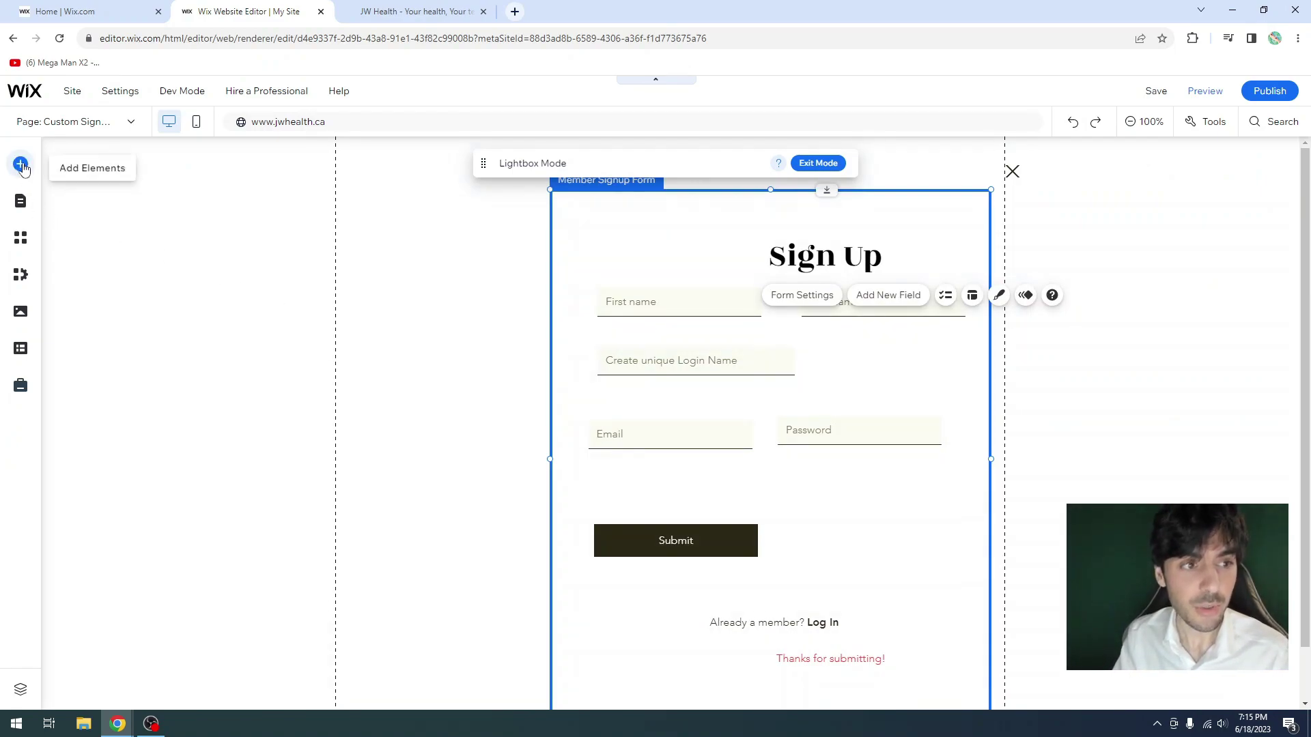
{"action": "left_click", "coordinate": [243, 193]}
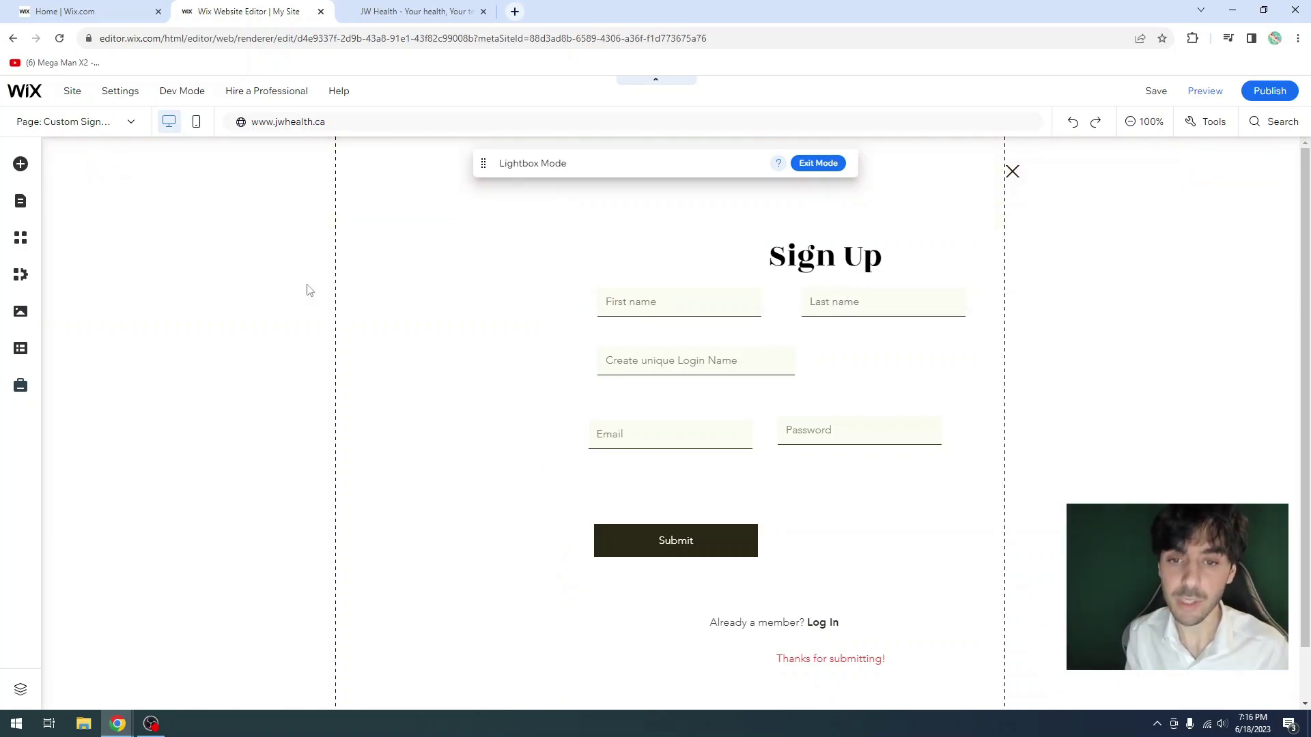
{"action": "mouse_move", "coordinate": [716, 17]}
{"action": "left_mouse_down"}
{"action": "mouse_move", "coordinate": [849, 91]}
{"action": "mouse_move", "coordinate": [922, 109]}
{"action": "left_mouse_up"}
{"action": "left_click_drag", "start_coordinate": [1167, 65], "coordinate": [1169, 61]}
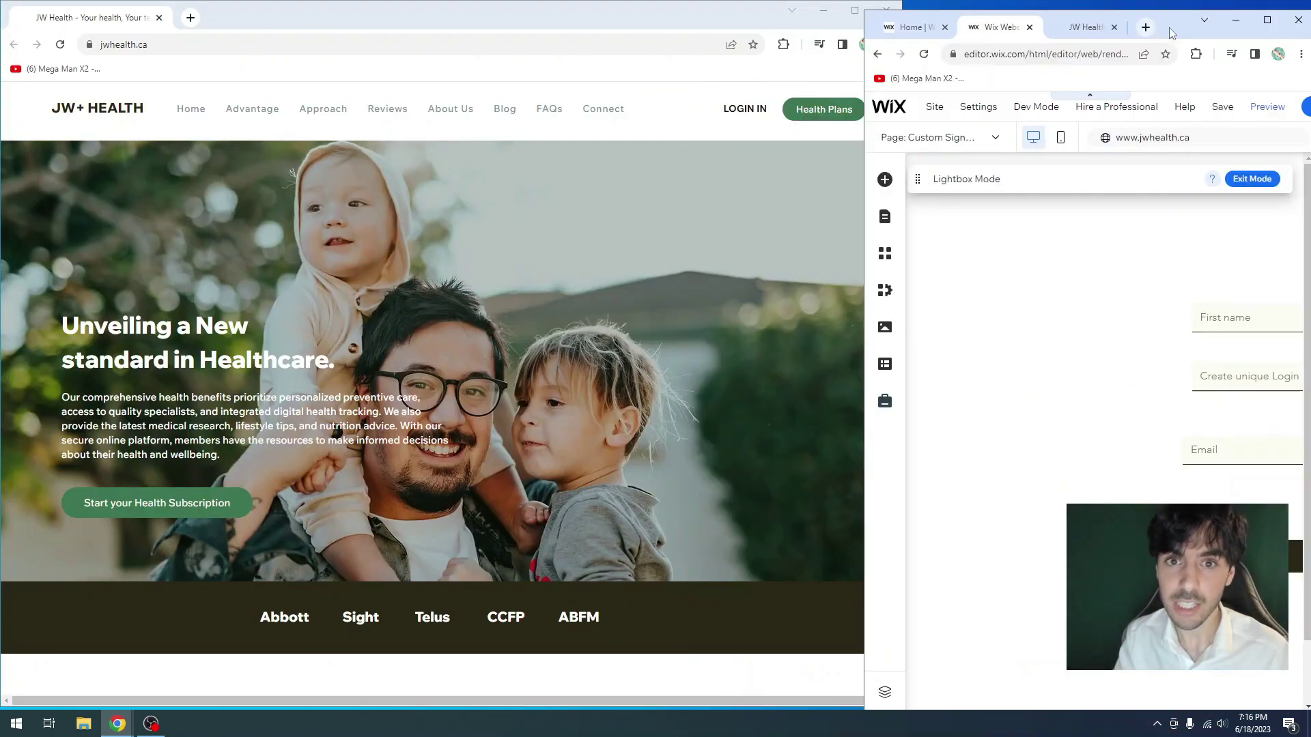
{"action": "left_click", "coordinate": [612, 221]}
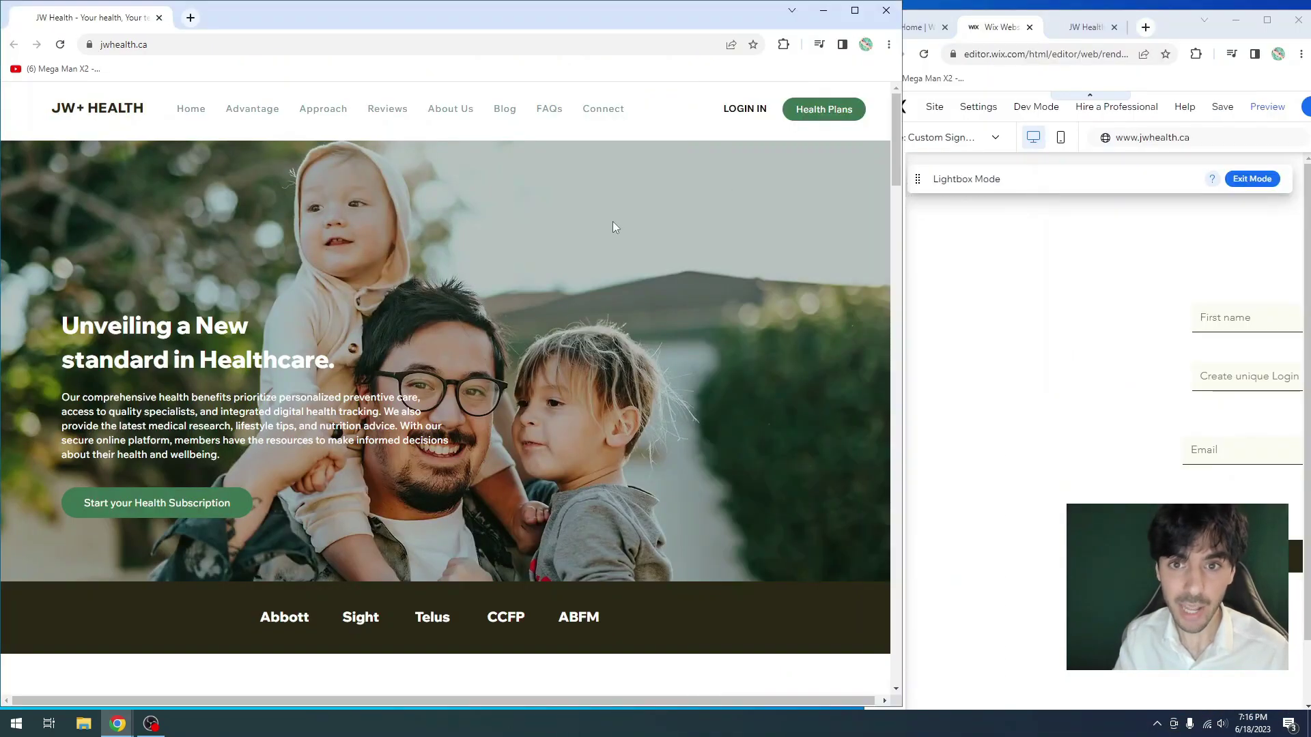
{"action": "left_click", "coordinate": [745, 111]}
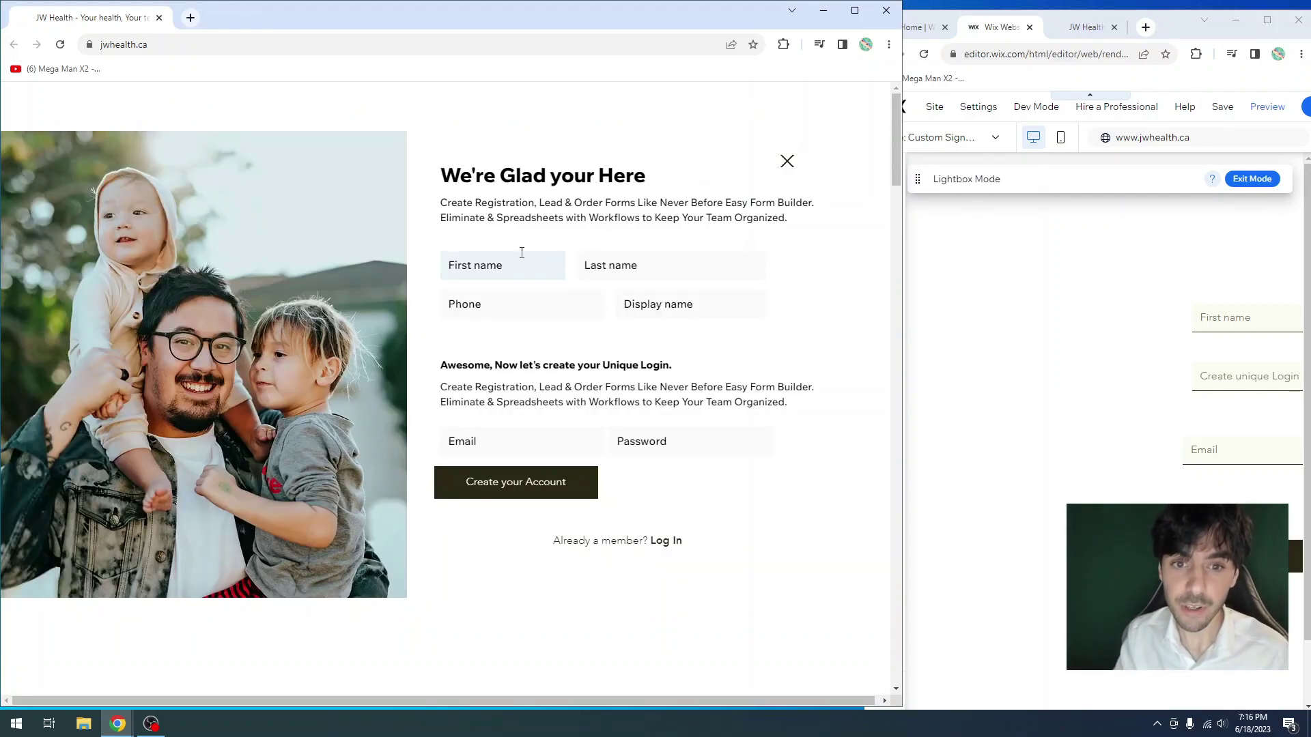
{"action": "left_click", "coordinate": [586, 265]}
{"action": "left_click", "coordinate": [528, 301]}
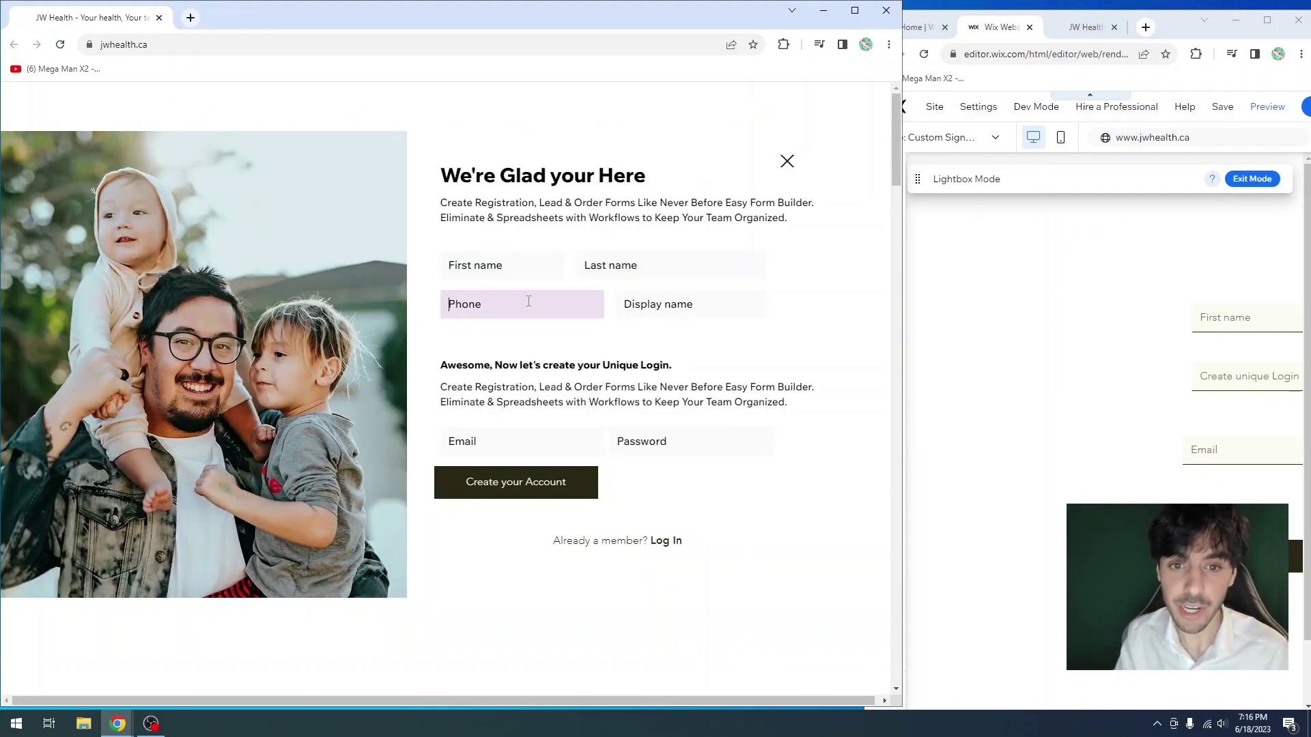
{"action": "left_click", "coordinate": [655, 305]}
{"action": "left_click_drag", "start_coordinate": [491, 365], "coordinate": [550, 366]}
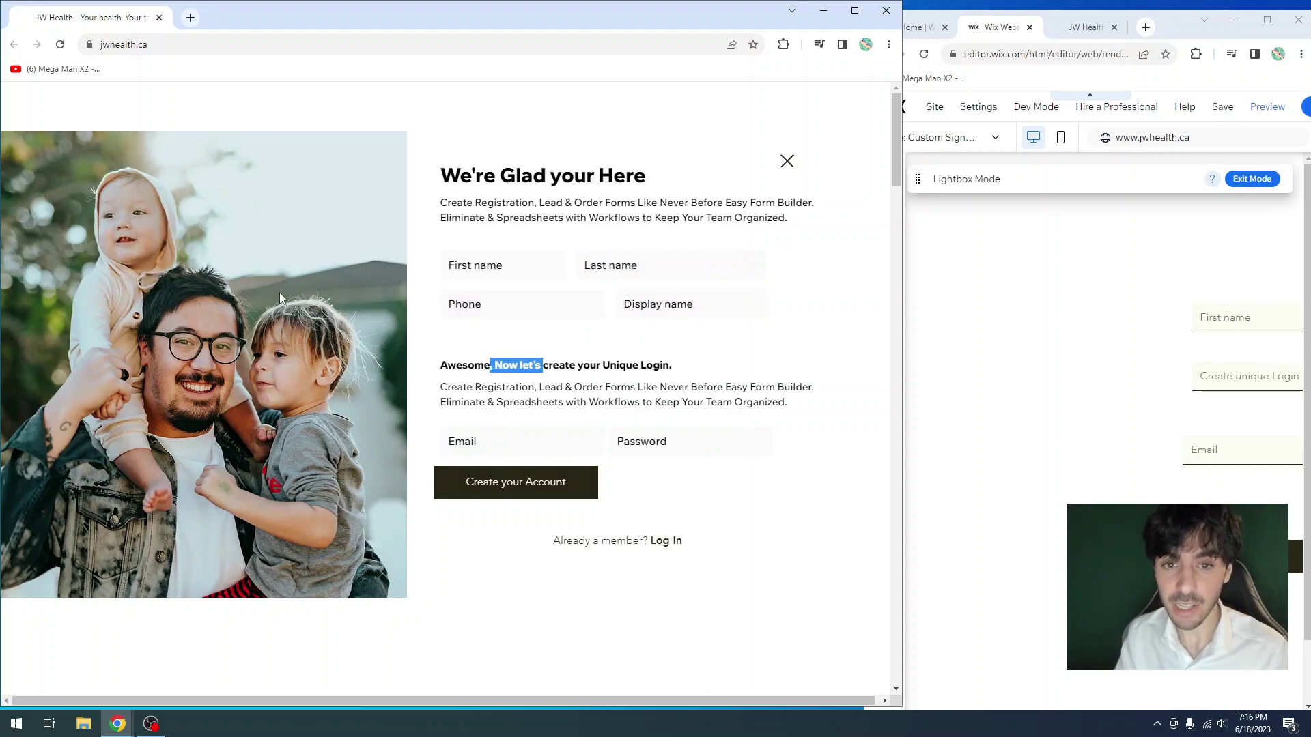
{"action": "left_click", "coordinate": [522, 130]}
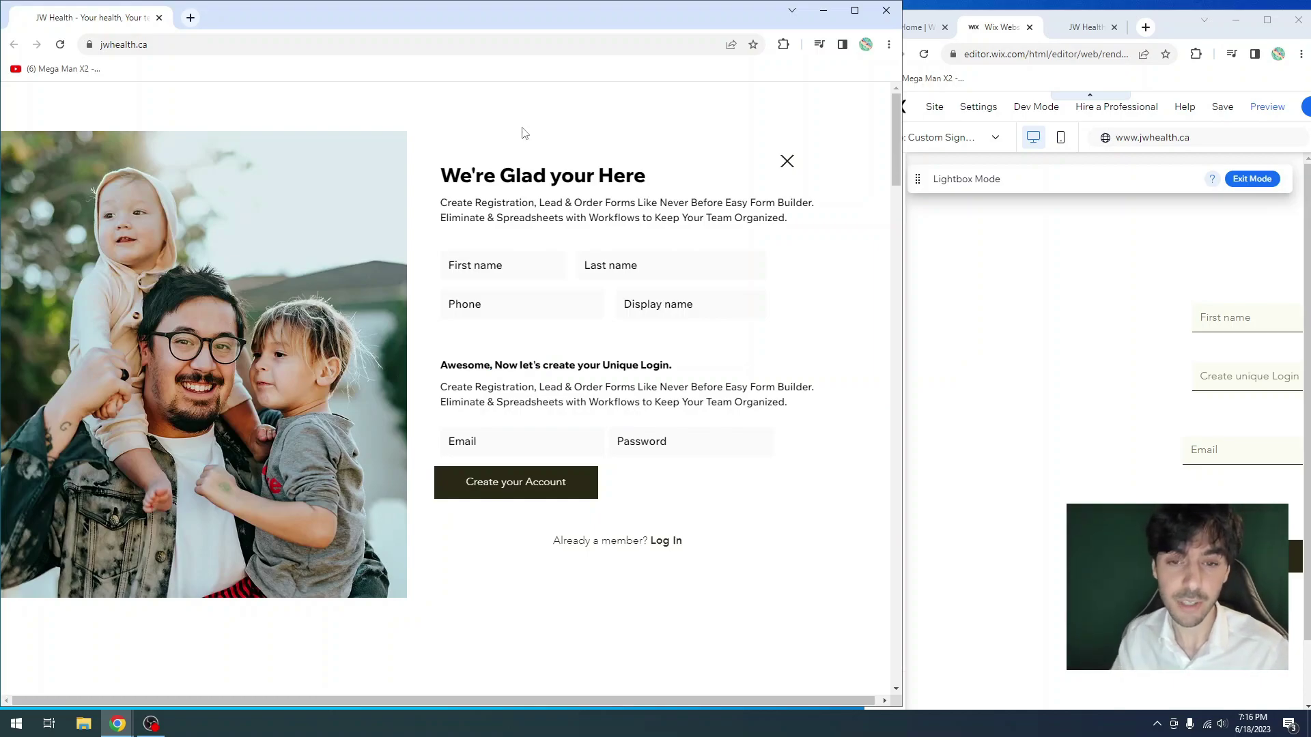
{"action": "left_click_drag", "start_coordinate": [1272, 40], "coordinate": [802, 59]}
{"action": "left_click", "coordinate": [797, 39]}
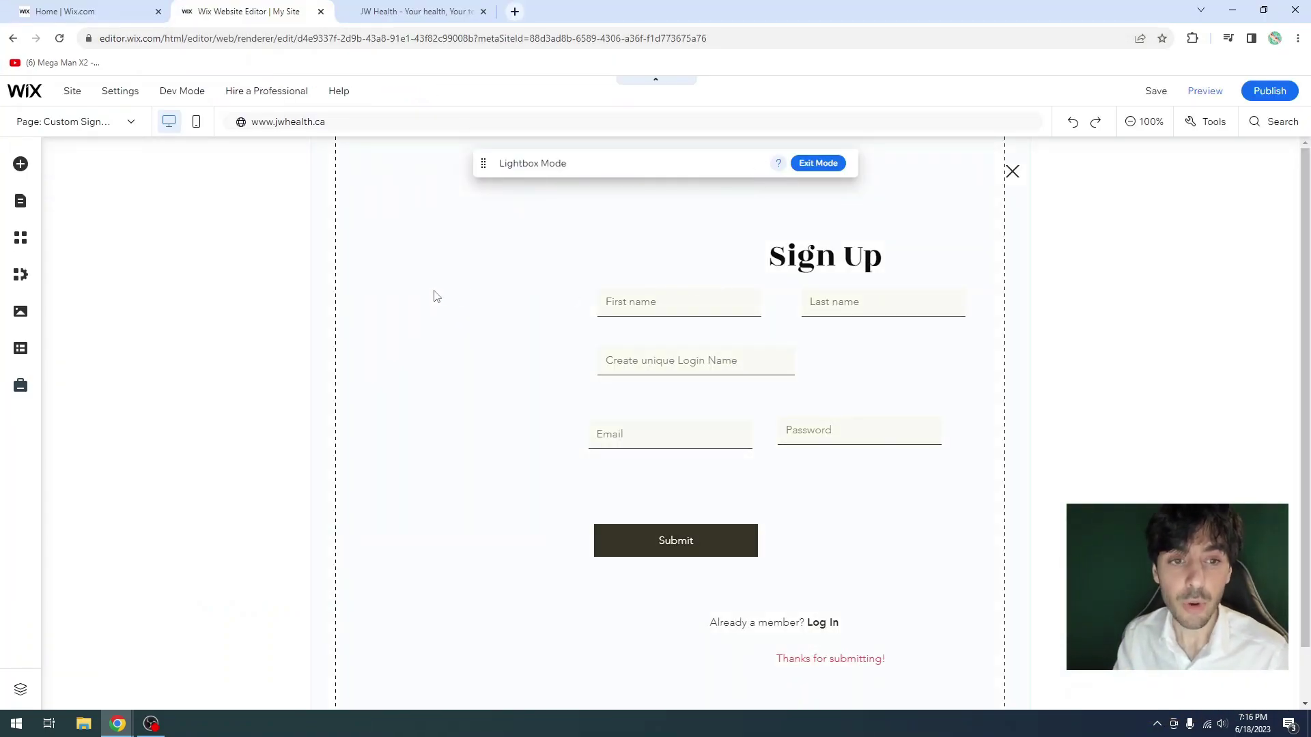
Step: Drop a paragraph text element onto the form under the heading and shift the Sign Up title left
{"action": "left_click", "coordinate": [21, 167]}
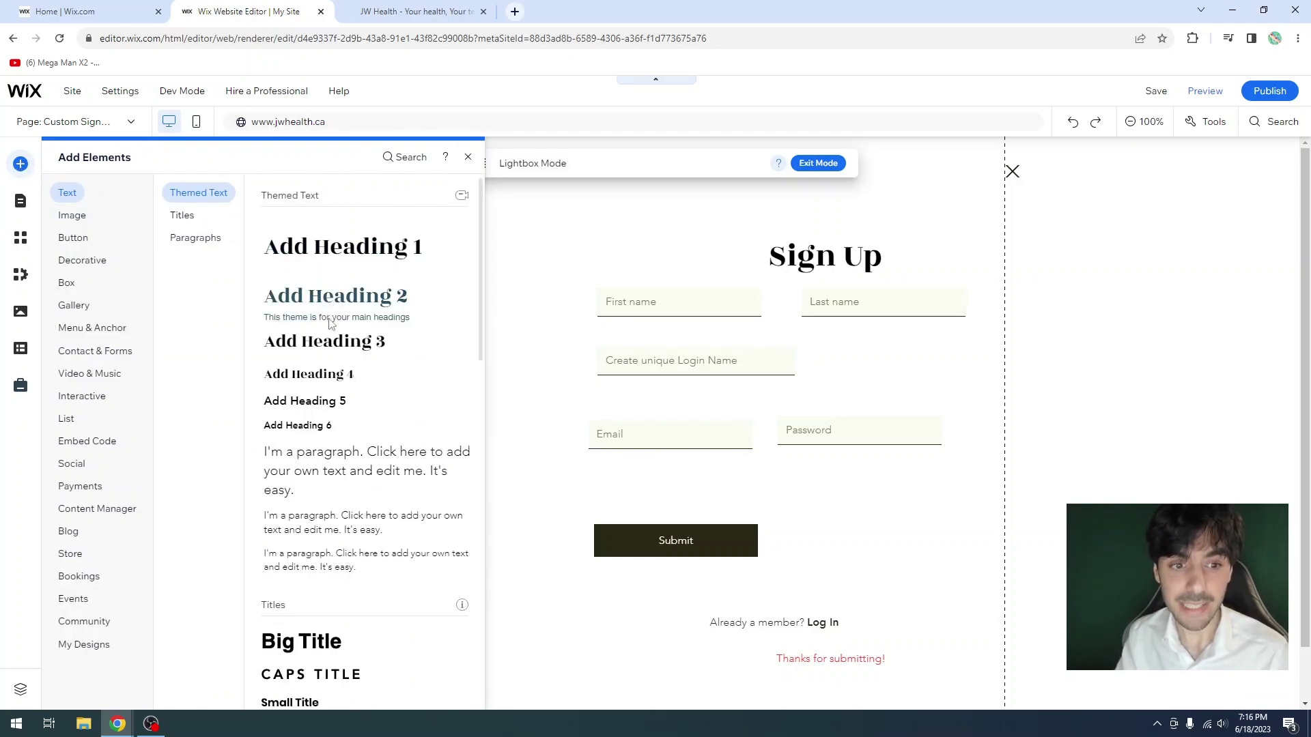
{"action": "left_click_drag", "start_coordinate": [326, 469], "coordinate": [750, 313]}
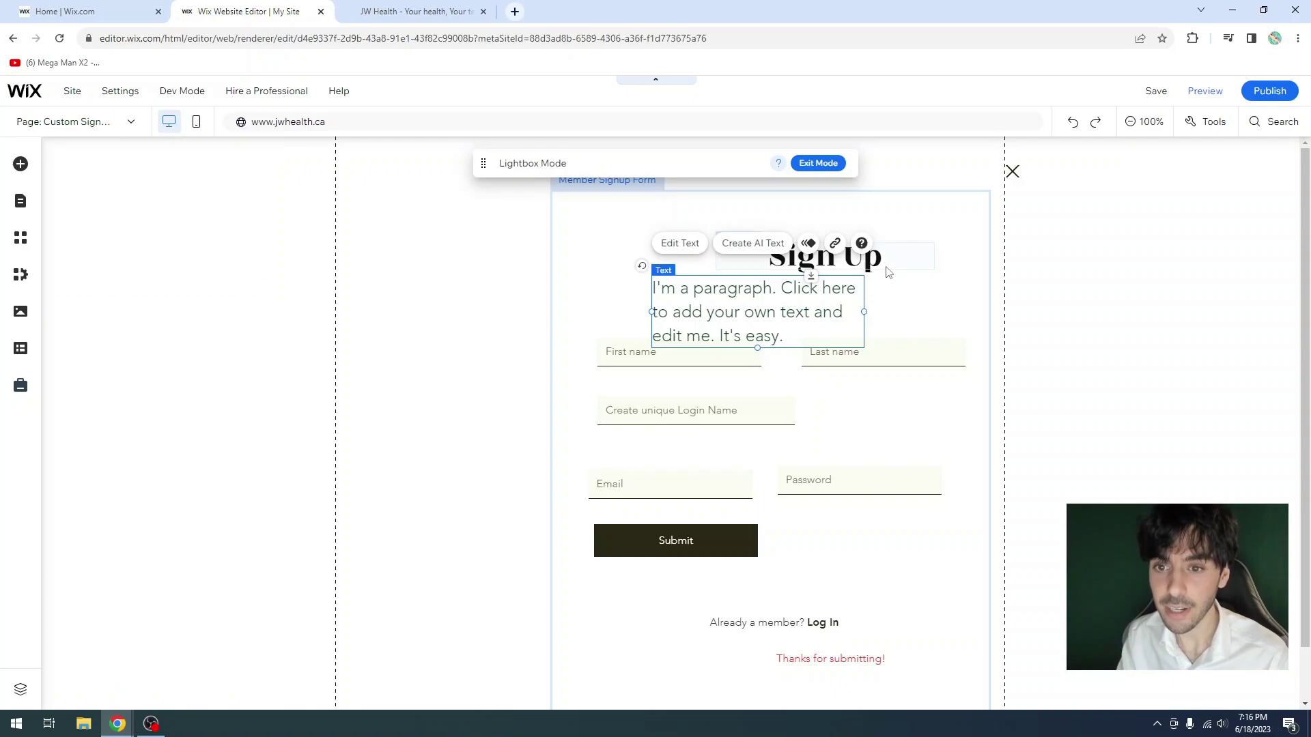
{"action": "left_click", "coordinate": [848, 258]}
{"action": "left_click_drag", "start_coordinate": [834, 258], "coordinate": [717, 241]}
Step: Left-align the Sign Up title and set it to Wix Madefor Display Bold at 30 px
{"action": "double_click", "coordinate": [717, 241]}
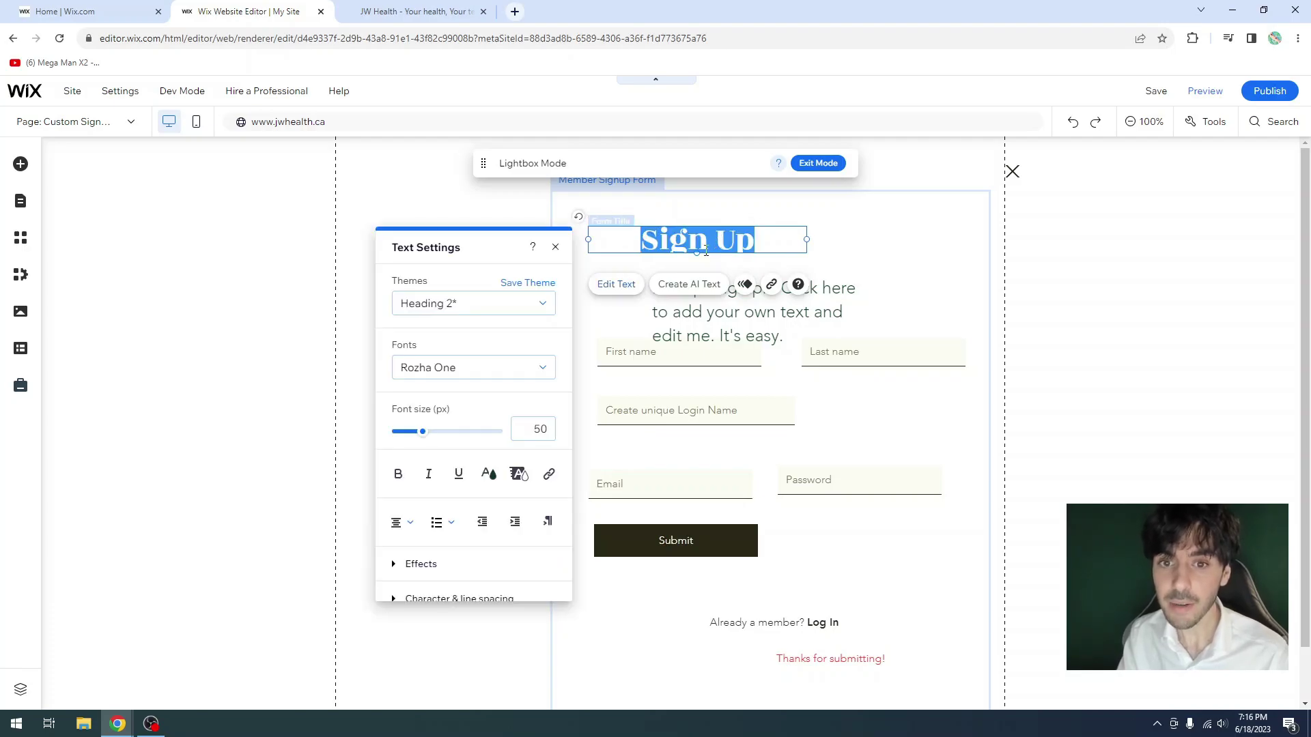
{"action": "left_click", "coordinate": [409, 522]}
{"action": "left_click", "coordinate": [408, 503]}
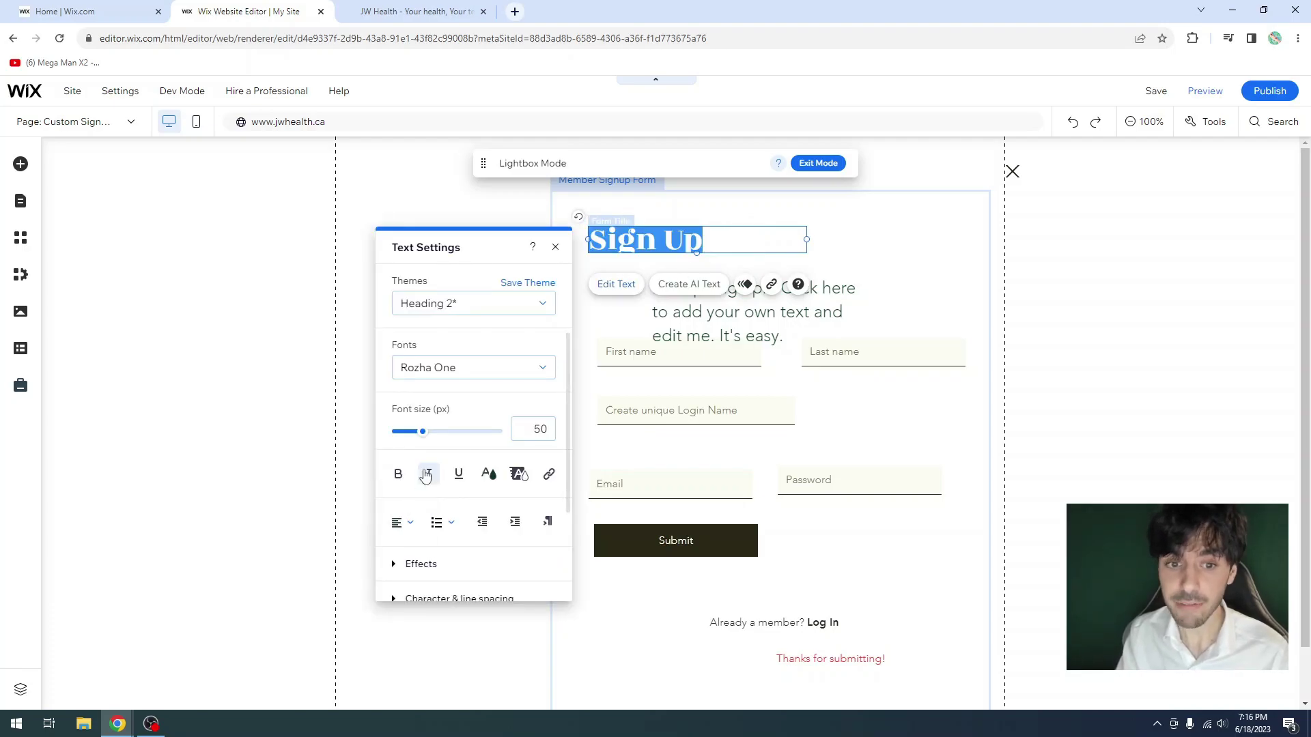
{"action": "left_click", "coordinate": [460, 367]}
{"action": "type", "text": "w"}
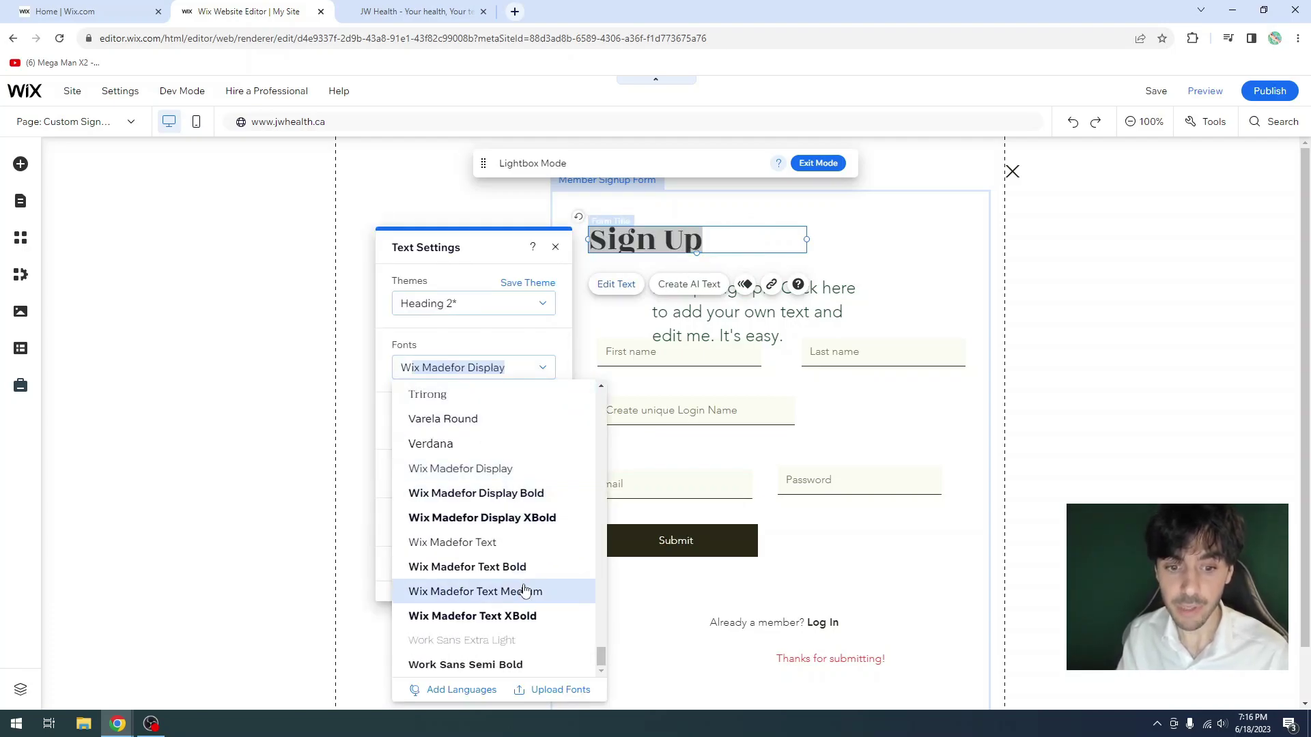
{"action": "left_click", "coordinate": [534, 503]}
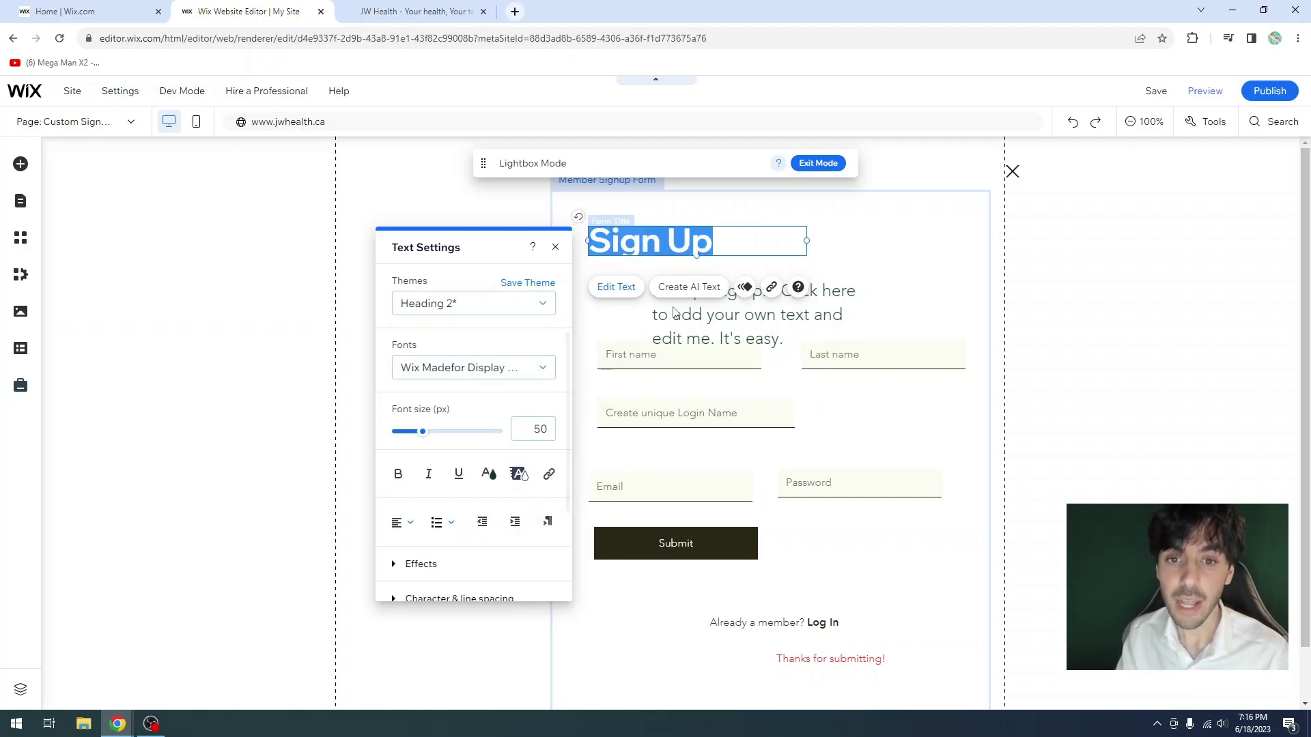
{"action": "left_click", "coordinate": [543, 428]}
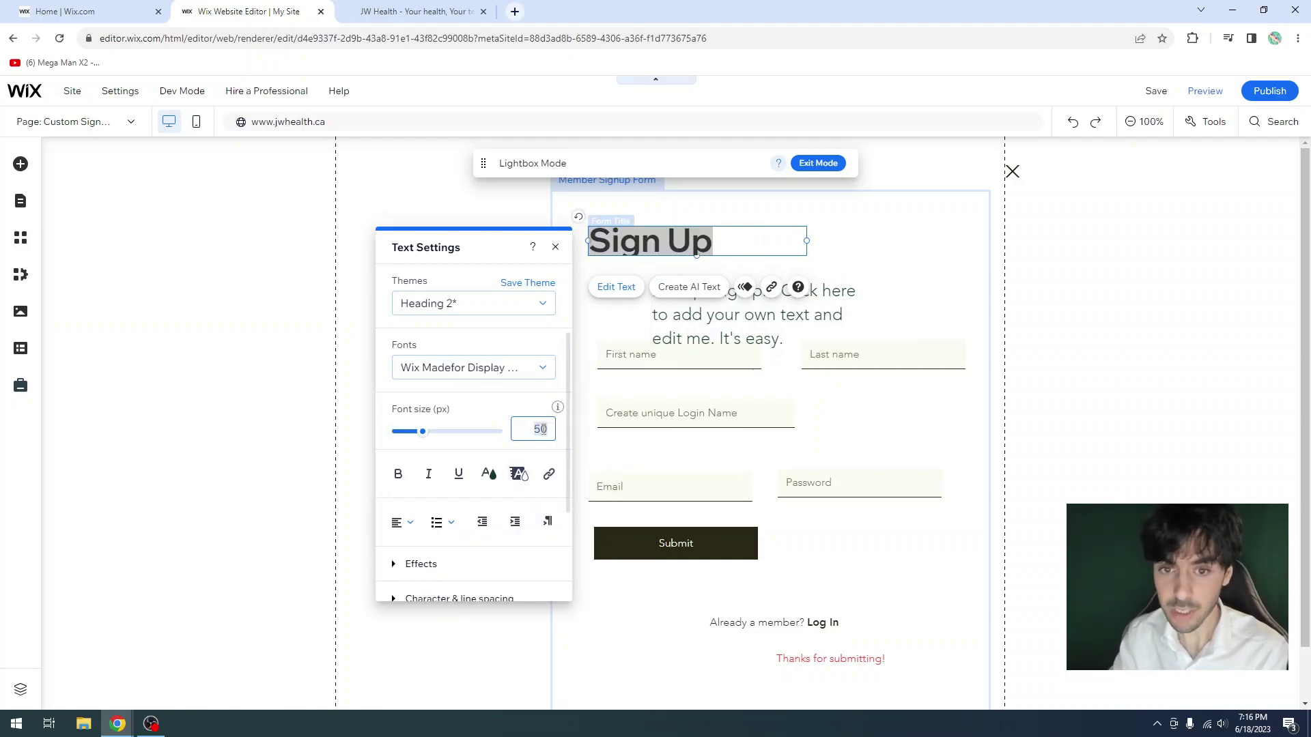
{"action": "type", "text": "30"}
{"action": "key", "text": "Return"}
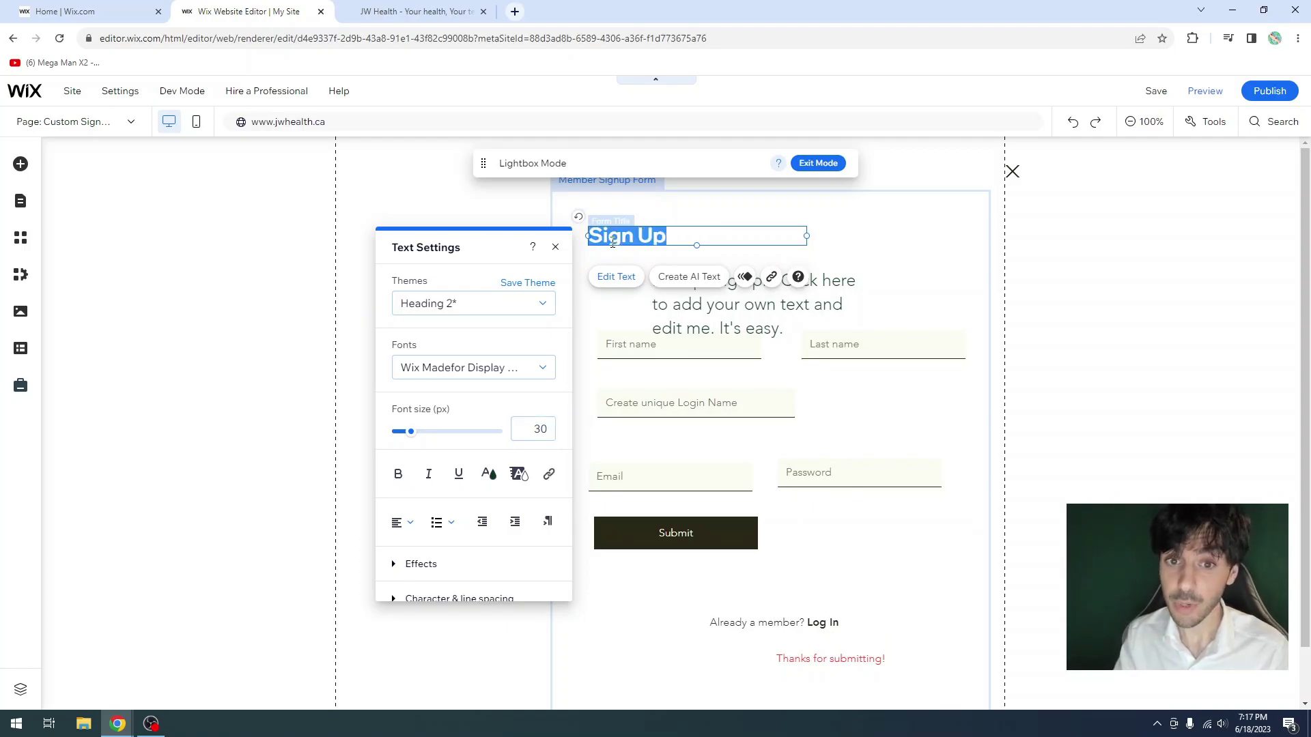
Step: Retype the title as 'Create an Account' and colour it black
{"action": "key", "text": "BackSpace"}
{"action": "type", "text": "Cre"}
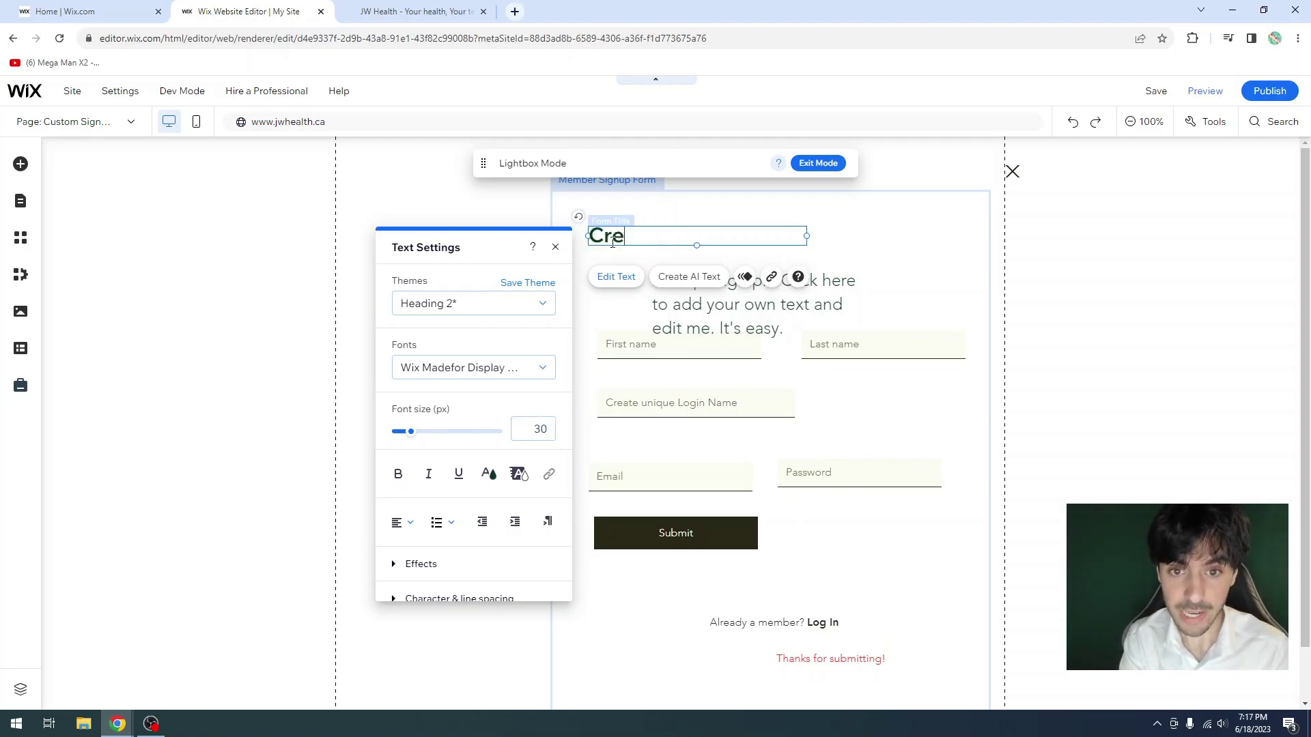
{"action": "type", "text": "ate an Account"}
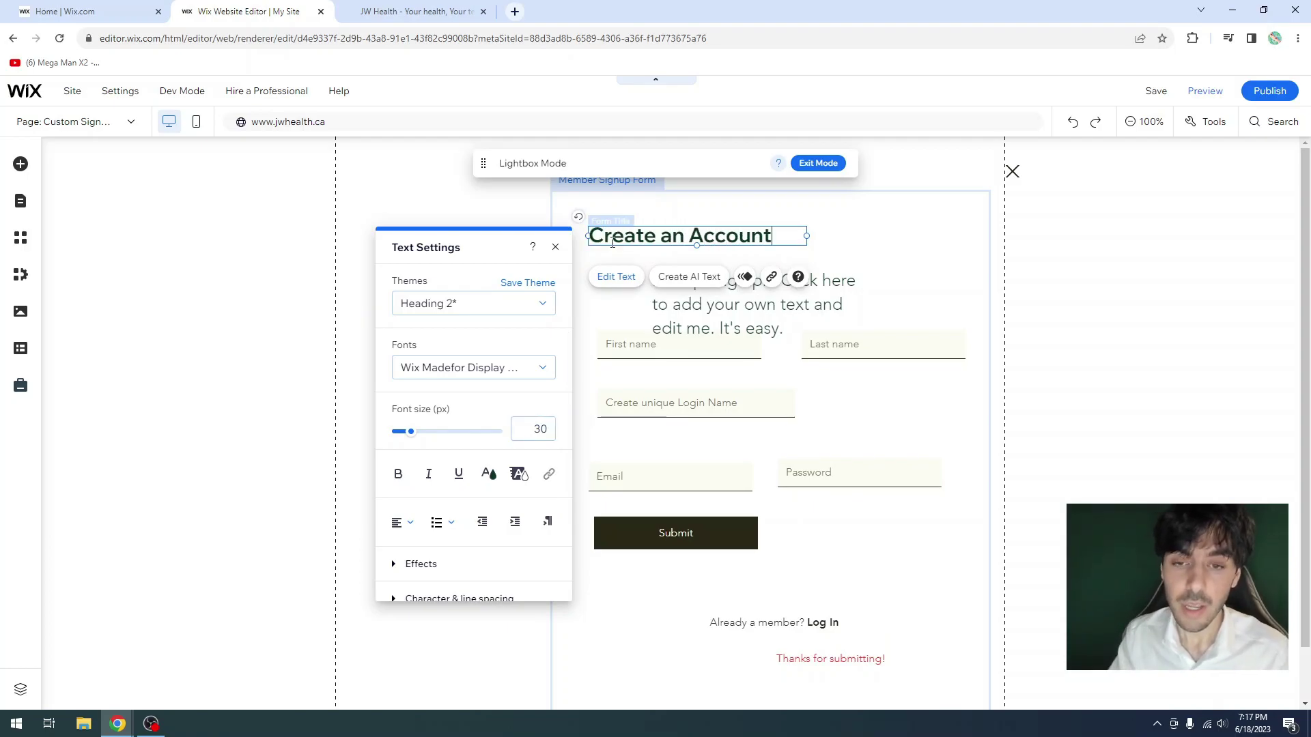
{"action": "left_click", "coordinate": [488, 474]}
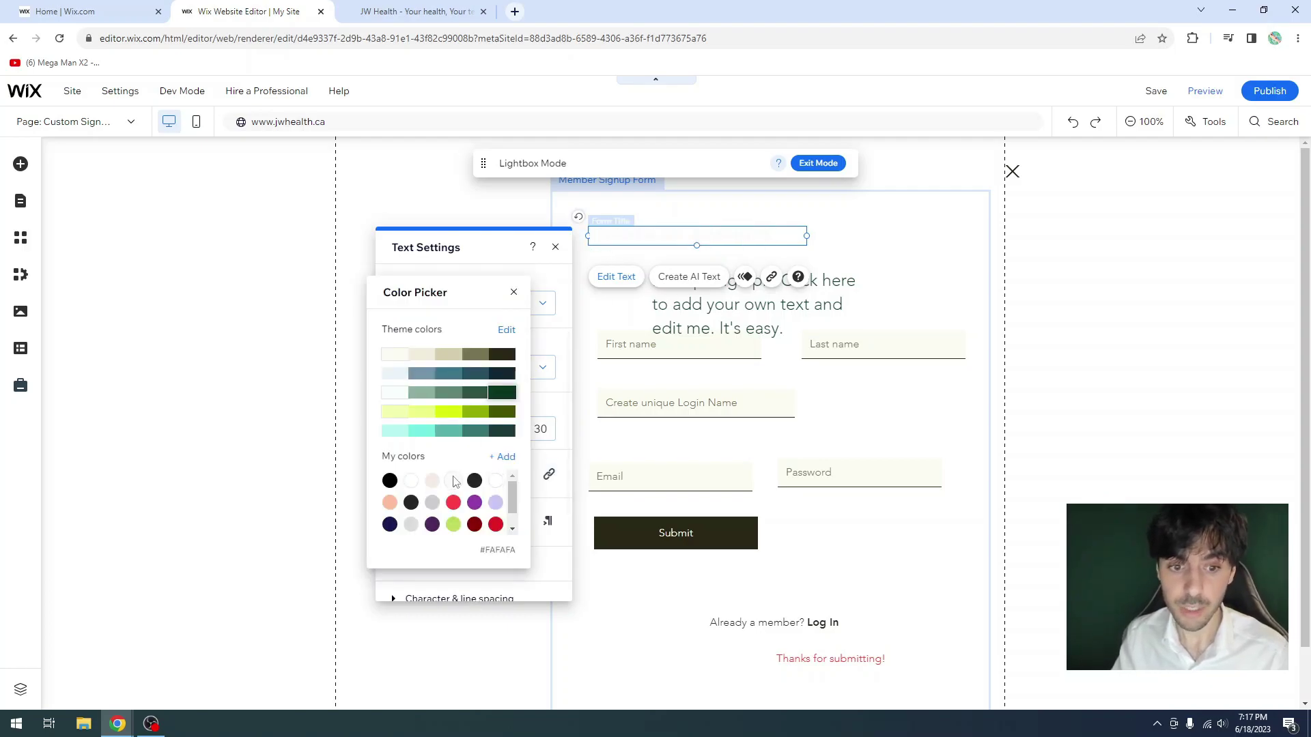
{"action": "left_click", "coordinate": [389, 482]}
{"action": "left_click", "coordinate": [772, 307]}
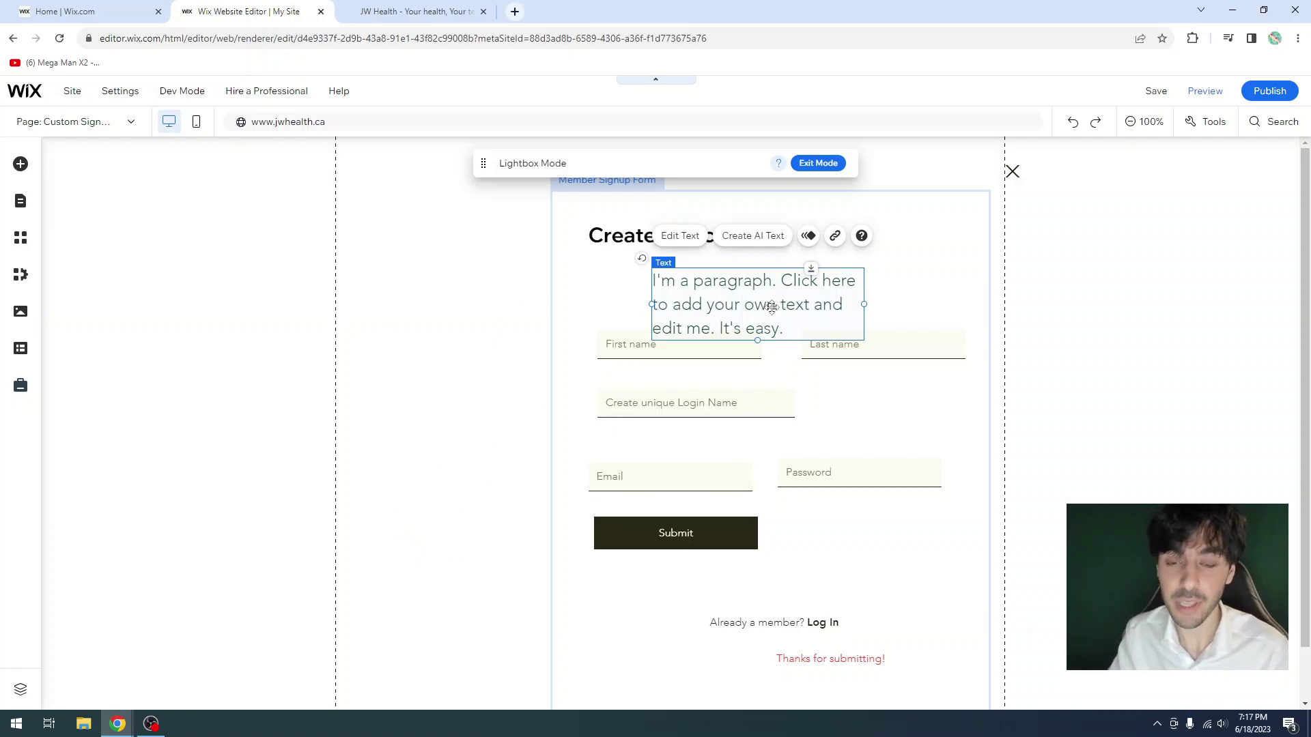
Step: Move the paragraph under the heading, stretch it across the form, and set its font size to 15
{"action": "left_click_drag", "start_coordinate": [717, 294], "coordinate": [661, 278]}
{"action": "left_click_drag", "start_coordinate": [800, 288], "coordinate": [971, 284]}
{"action": "double_click", "coordinate": [864, 277]}
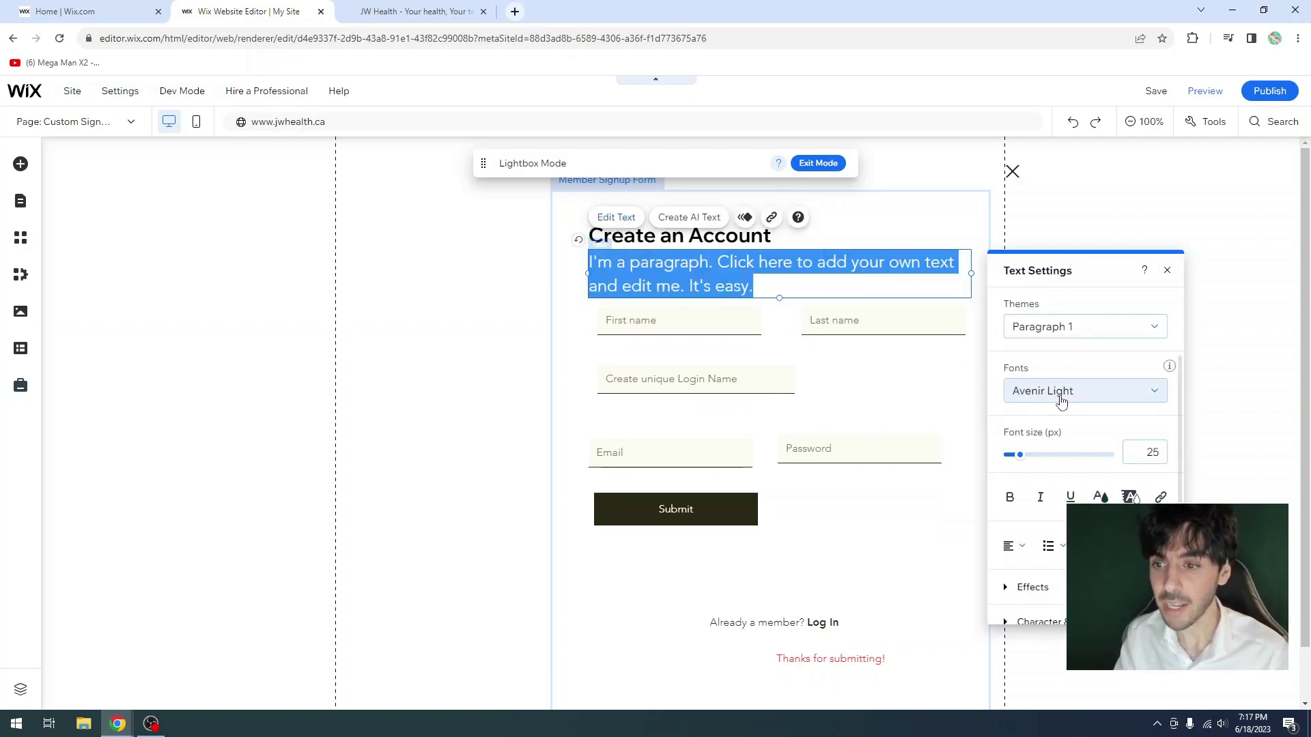
{"action": "left_click", "coordinate": [1131, 447]}
{"action": "type", "text": "15"}
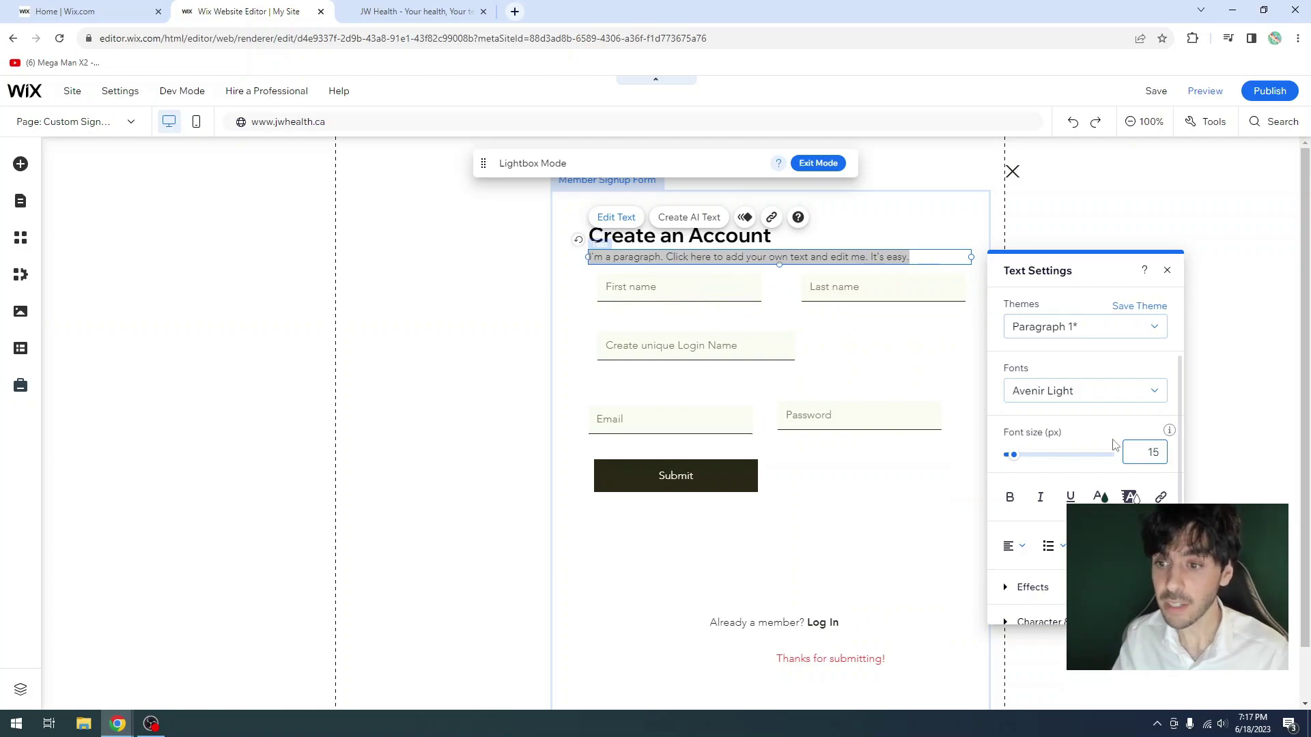
{"action": "left_click", "coordinate": [1100, 497]}
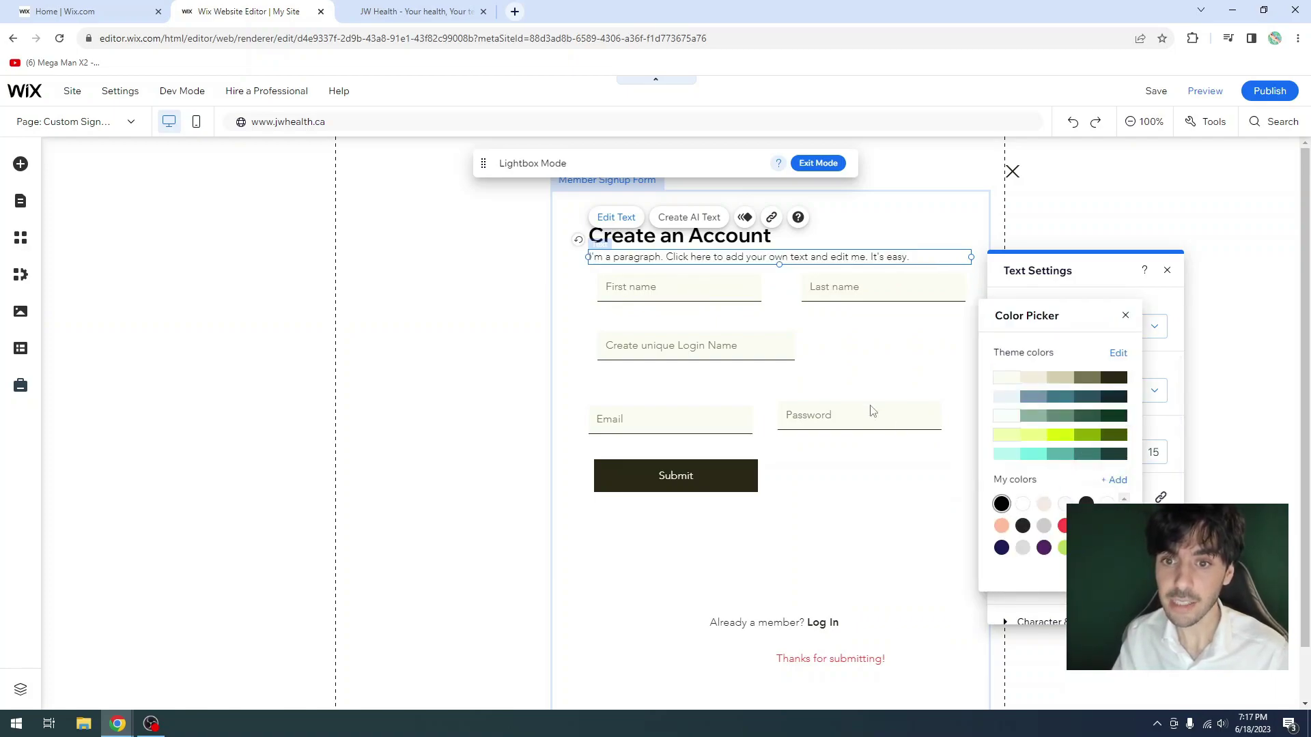
Step: Realign First/Last name side by side, the narrowed login name field below, then Email beside Password
{"action": "left_click", "coordinate": [711, 281]}
{"action": "mouse_move", "coordinate": [668, 284]}
{"action": "left_mouse_down"}
{"action": "mouse_move", "coordinate": [656, 296]}
{"action": "mouse_move", "coordinate": [676, 301]}
{"action": "mouse_move", "coordinate": [654, 305]}
{"action": "left_mouse_up"}
{"action": "left_click", "coordinate": [847, 287]}
{"action": "left_click_drag", "start_coordinate": [847, 288], "coordinate": [804, 308]}
{"action": "left_click", "coordinate": [704, 346]}
{"action": "left_click_drag", "start_coordinate": [704, 346], "coordinate": [675, 350]}
{"action": "mouse_move", "coordinate": [776, 349]}
{"action": "left_mouse_down"}
{"action": "mouse_move", "coordinate": [765, 349]}
{"action": "mouse_move", "coordinate": [817, 351]}
{"action": "mouse_move", "coordinate": [800, 350]}
{"action": "left_mouse_up"}
{"action": "left_click", "coordinate": [686, 417]}
{"action": "left_click_drag", "start_coordinate": [686, 417], "coordinate": [682, 432]}
{"action": "left_click_drag", "start_coordinate": [832, 423], "coordinate": [808, 433]}
{"action": "left_click", "coordinate": [1095, 386]}
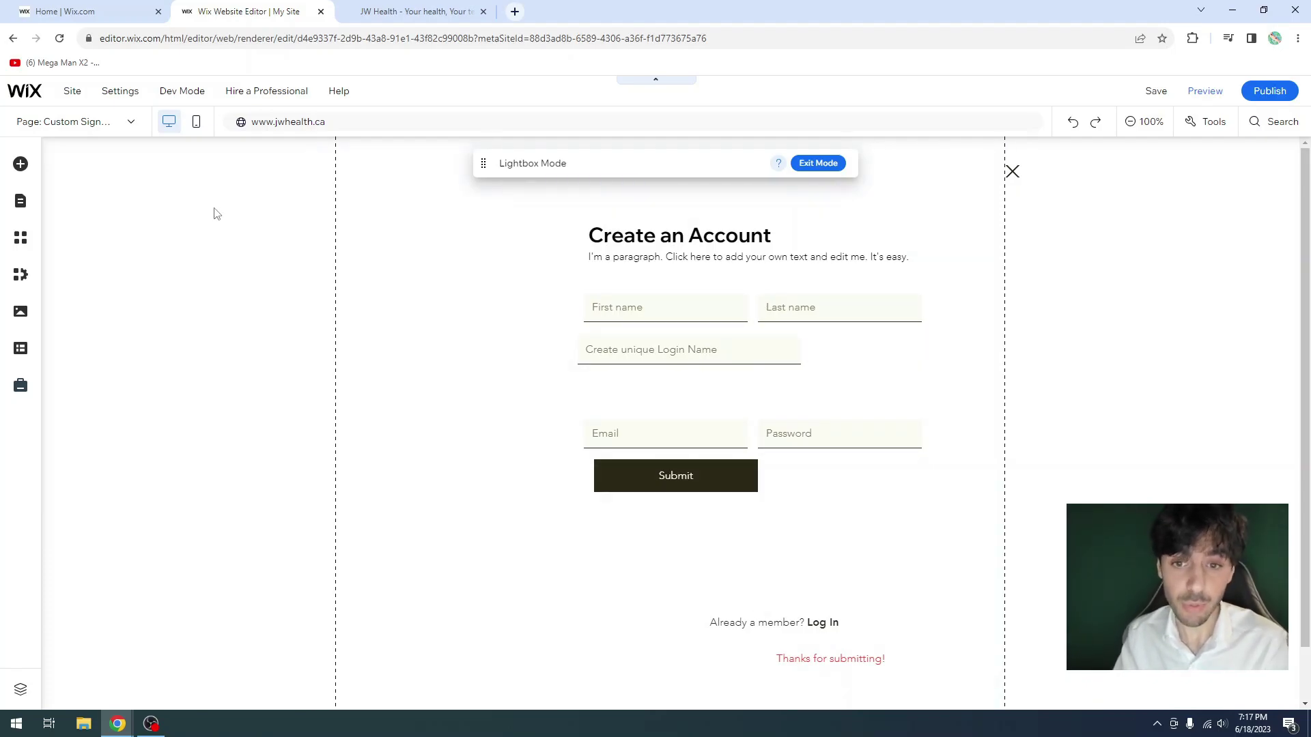
Step: Place the Site Images photo of an elderly couple holding flowers on the lightbox's left side
{"action": "left_click", "coordinate": [21, 163]}
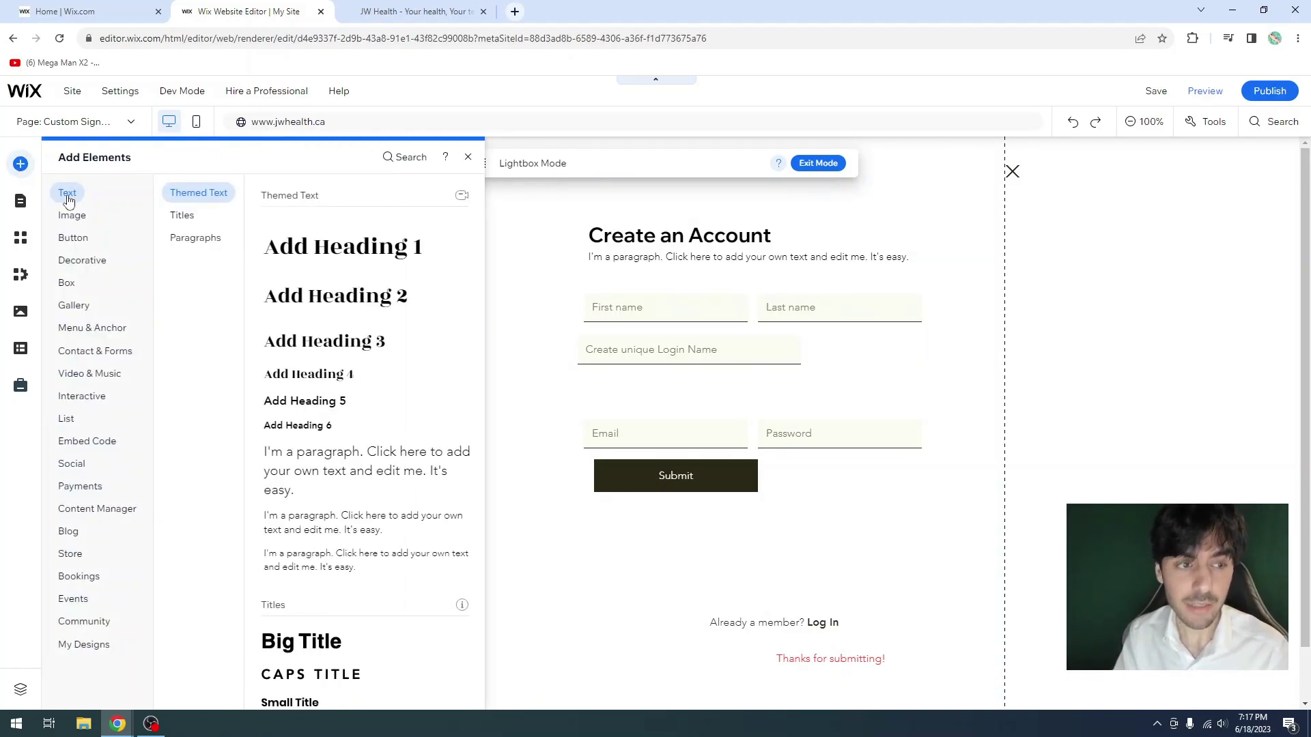
{"action": "left_click", "coordinate": [72, 217]}
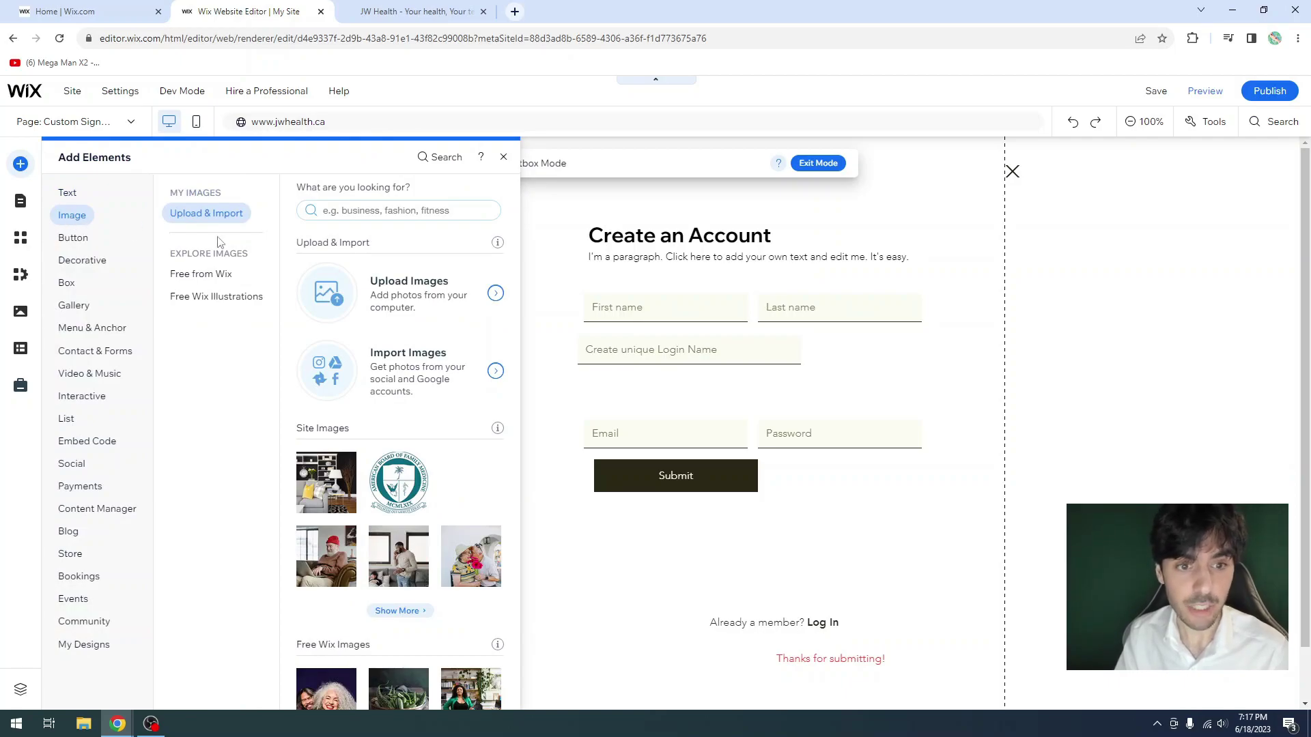
{"action": "scroll", "coordinate": [413, 308], "scroll_direction": "down", "scroll_amount": 1}
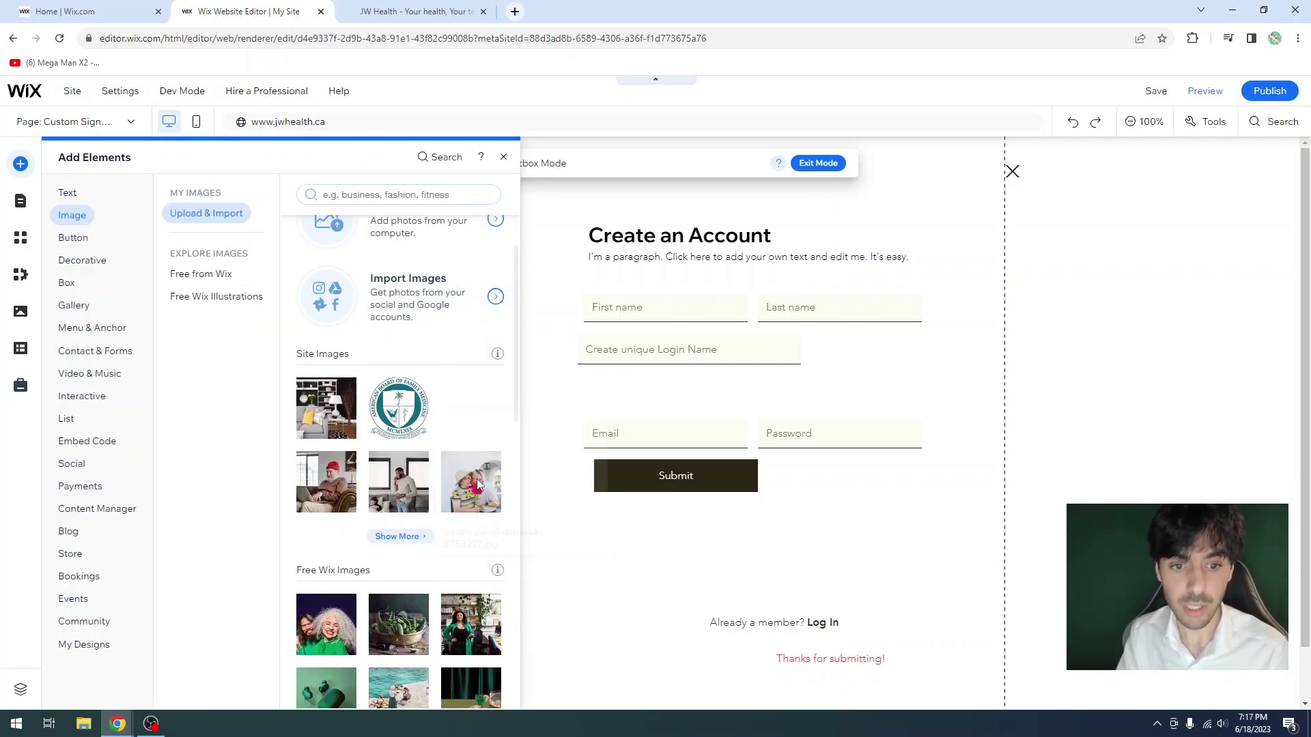
{"action": "left_click_drag", "start_coordinate": [478, 485], "coordinate": [413, 352]}
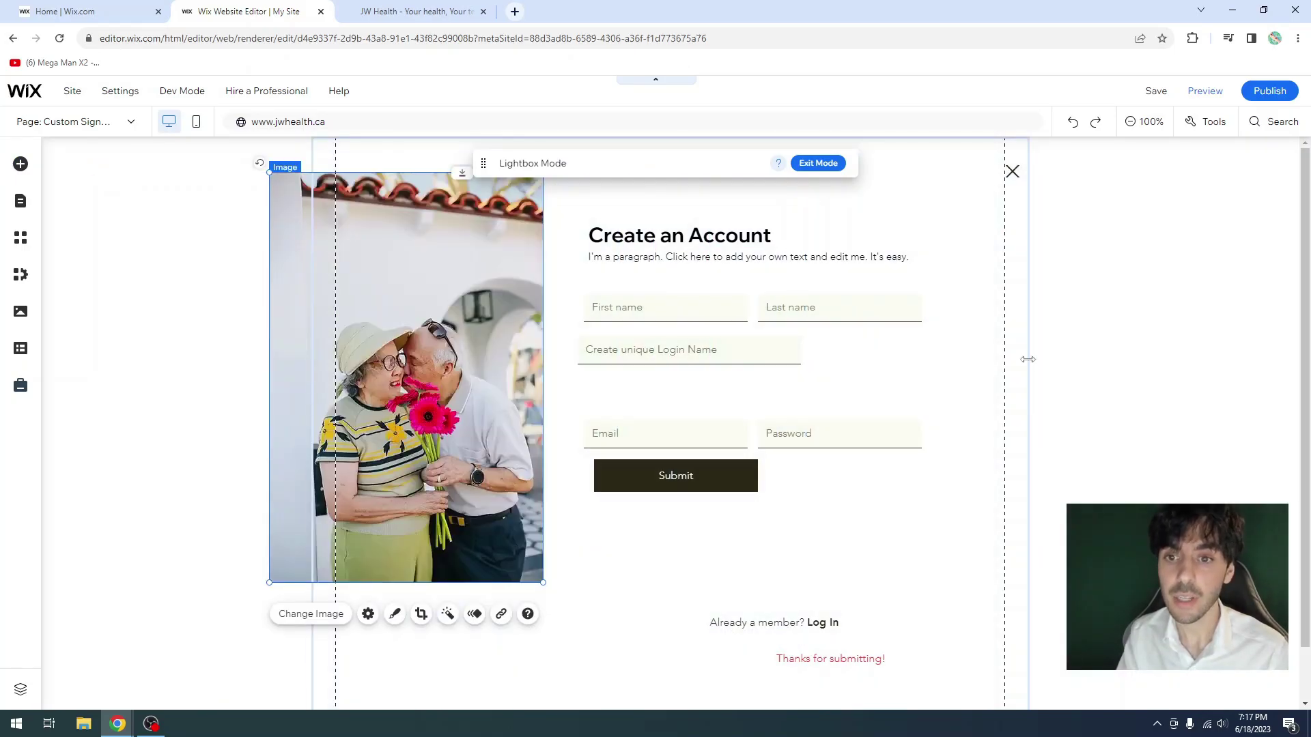
{"action": "left_click", "coordinate": [1095, 362]}
{"action": "scroll", "coordinate": [990, 361], "scroll_direction": "down", "scroll_amount": 1}
{"action": "scroll", "coordinate": [922, 478], "scroll_direction": "up", "scroll_amount": 1}
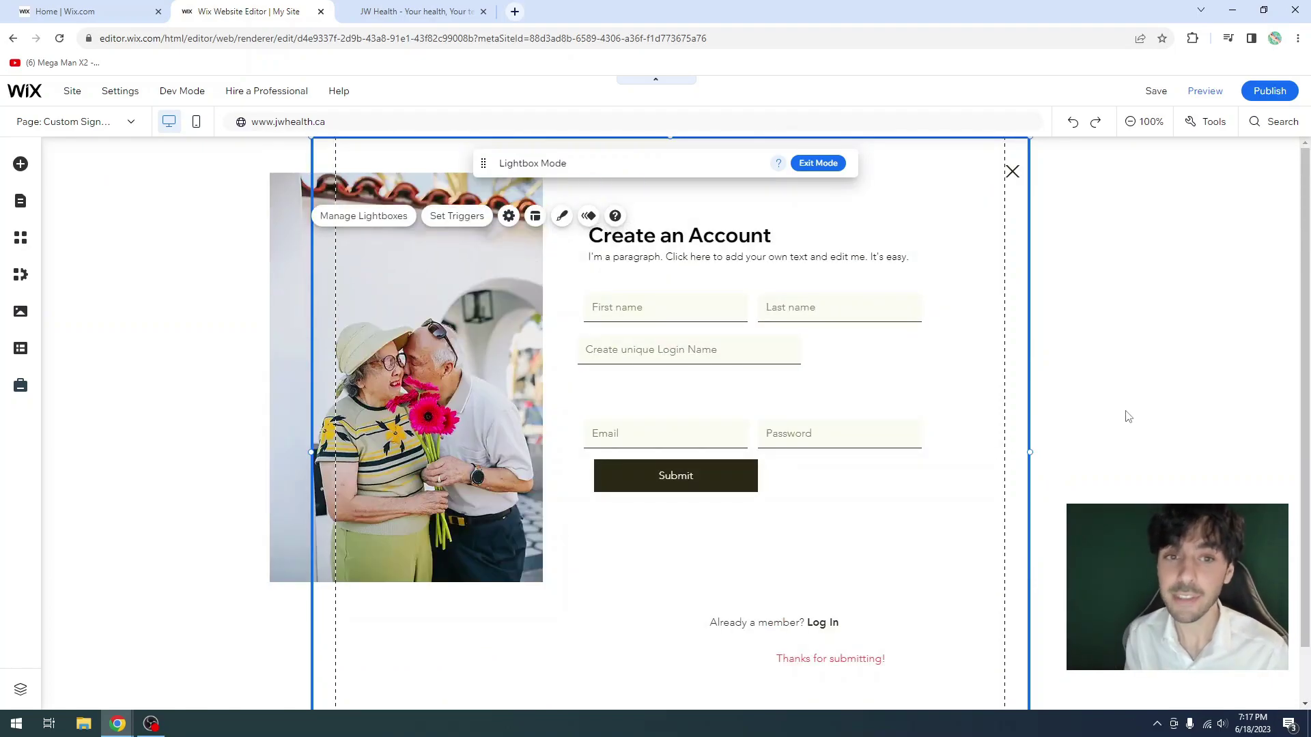
Step: Move the 'Already a member? Log In' text and 'Thanks for submitting!' message up under Submit
{"action": "left_click_drag", "start_coordinate": [605, 164], "coordinate": [1061, 509]}
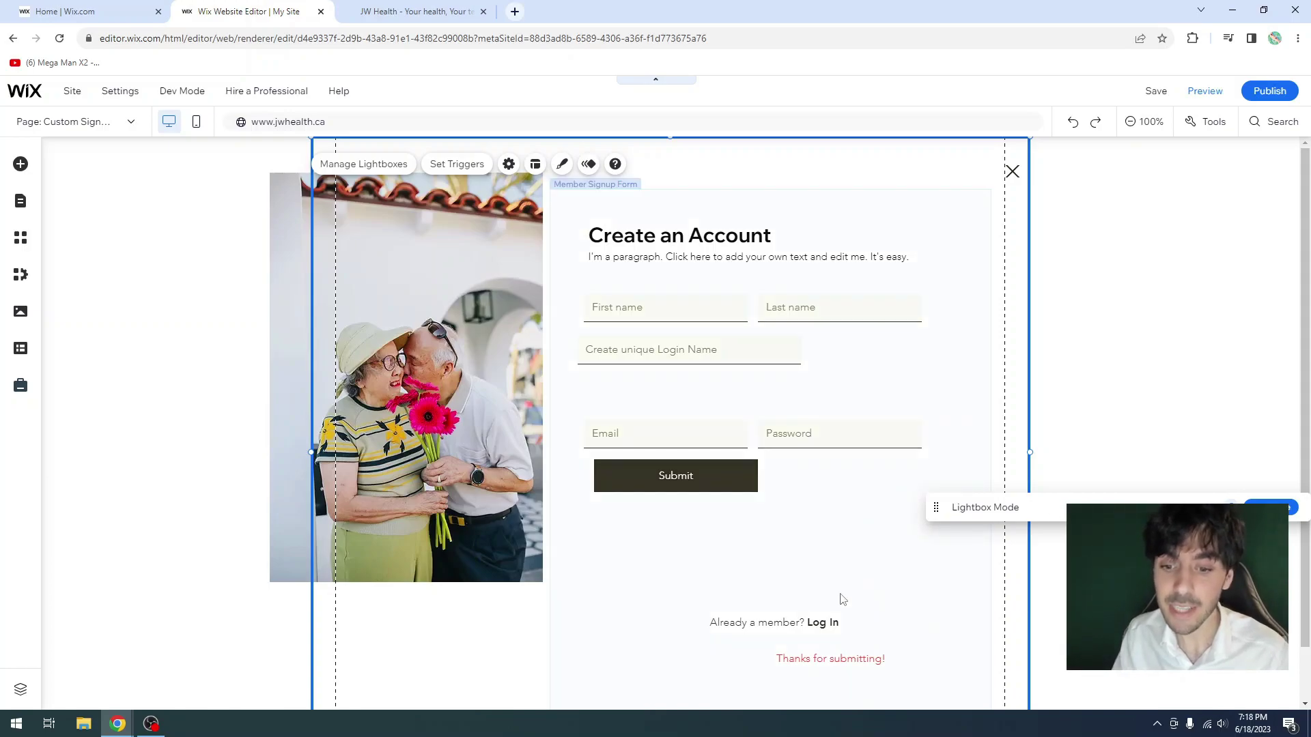
{"action": "left_click", "coordinate": [809, 623]}
{"action": "left_click_drag", "start_coordinate": [792, 622], "coordinate": [778, 532]}
{"action": "left_click", "coordinate": [828, 657]}
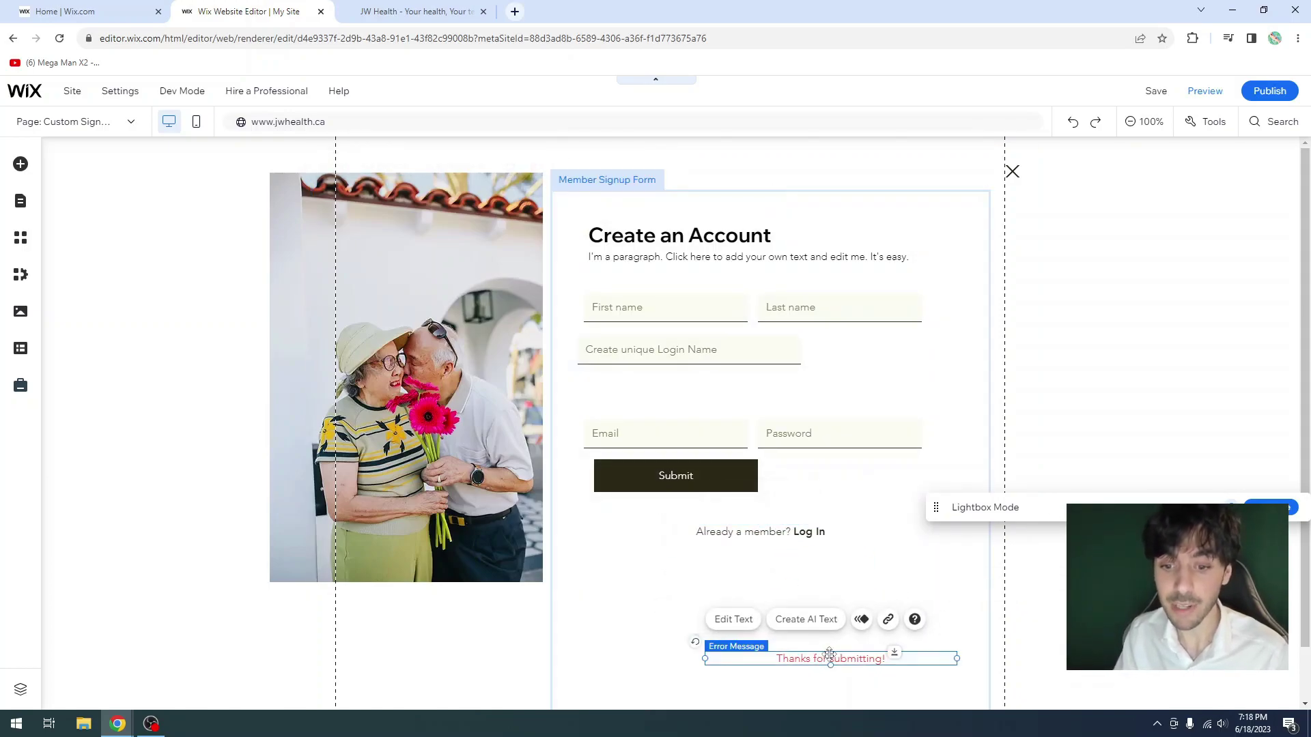
{"action": "left_click_drag", "start_coordinate": [829, 656], "coordinate": [766, 553]}
Step: Shorten the signup form from the bottom and move it up level with the photo
{"action": "scroll", "coordinate": [768, 556], "scroll_direction": "down", "scroll_amount": 1}
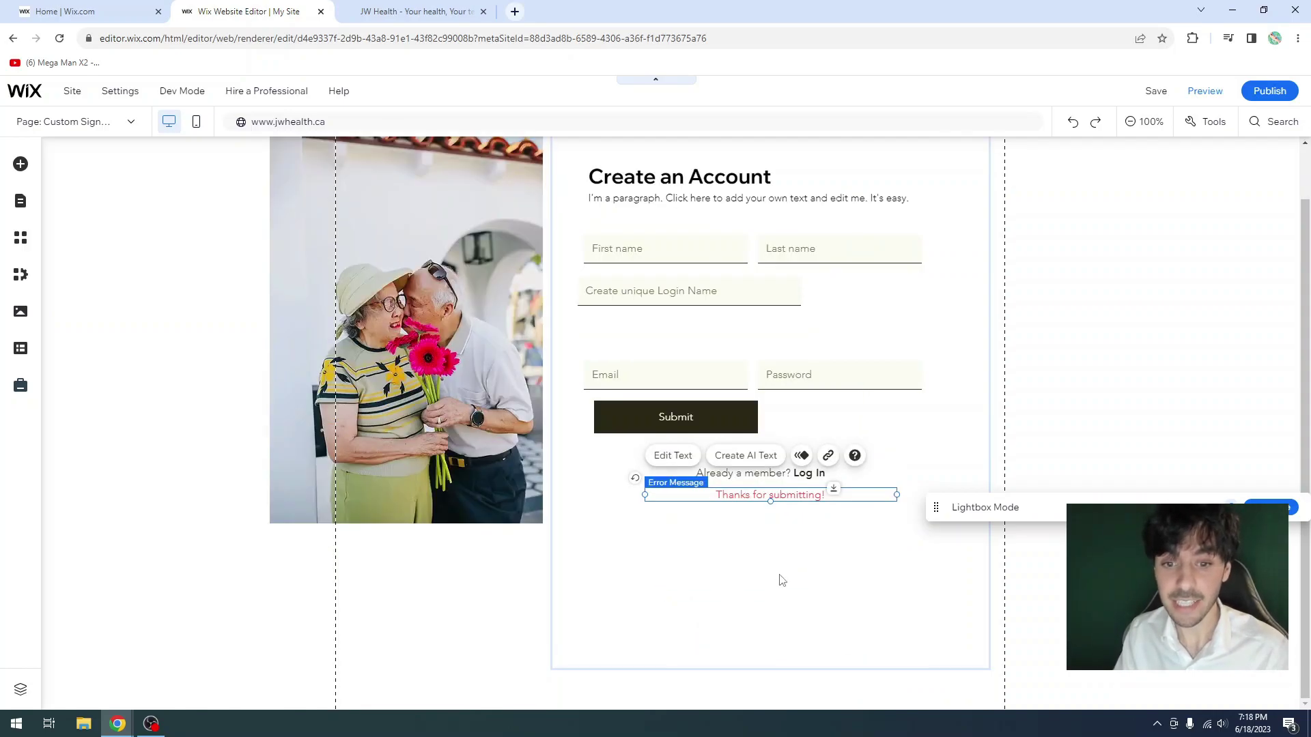
{"action": "left_click", "coordinate": [780, 601]}
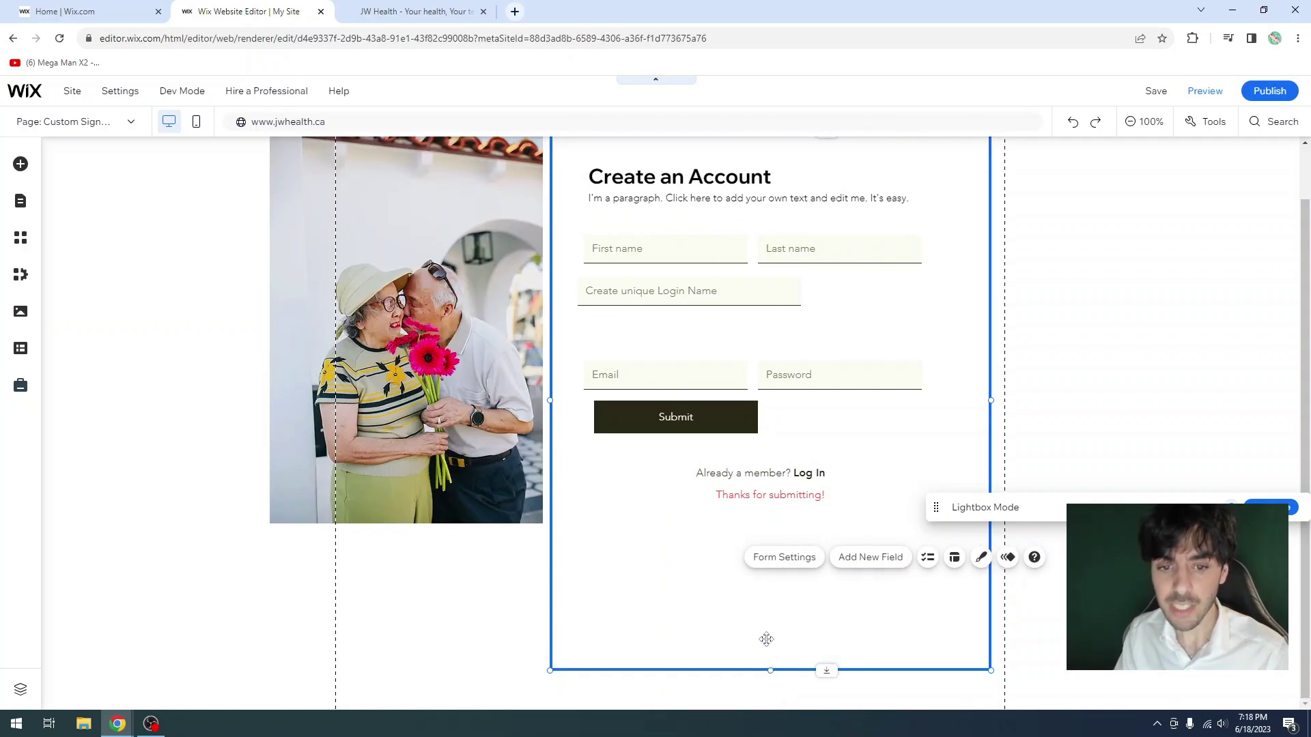
{"action": "scroll", "coordinate": [765, 634], "scroll_direction": "up", "scroll_amount": 1}
{"action": "scroll", "coordinate": [748, 595], "scroll_direction": "down", "scroll_amount": 1}
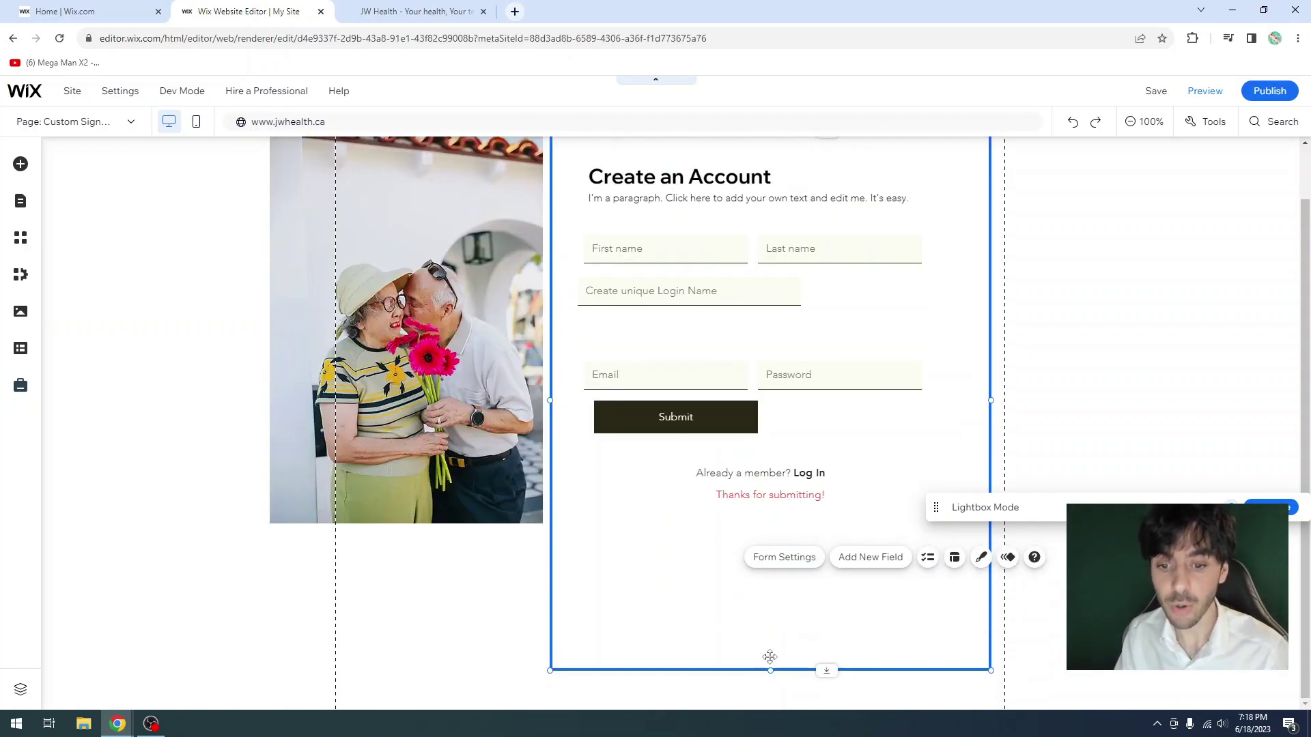
{"action": "left_click_drag", "start_coordinate": [761, 670], "coordinate": [761, 536]}
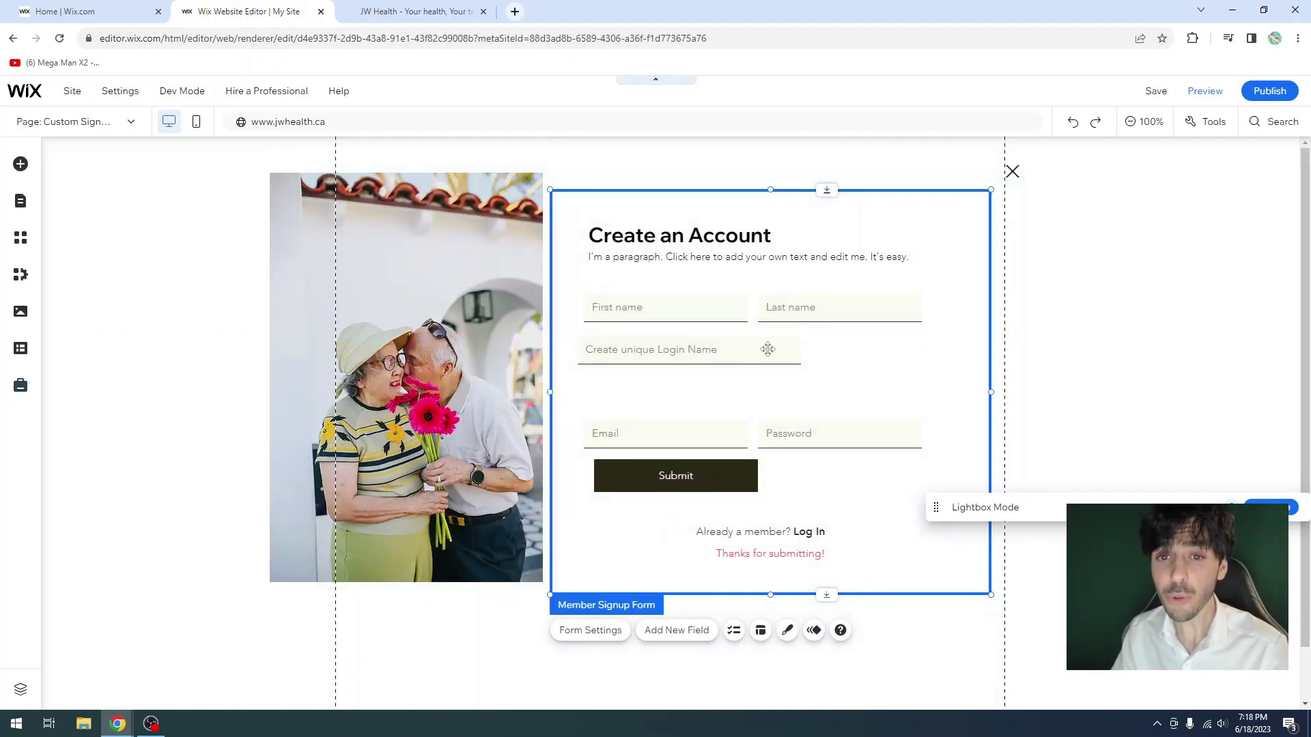
{"action": "mouse_move", "coordinate": [764, 210]}
{"action": "left_mouse_down"}
{"action": "mouse_move", "coordinate": [757, 182]}
{"action": "mouse_move", "coordinate": [788, 208]}
{"action": "mouse_move", "coordinate": [770, 206]}
{"action": "left_mouse_up"}
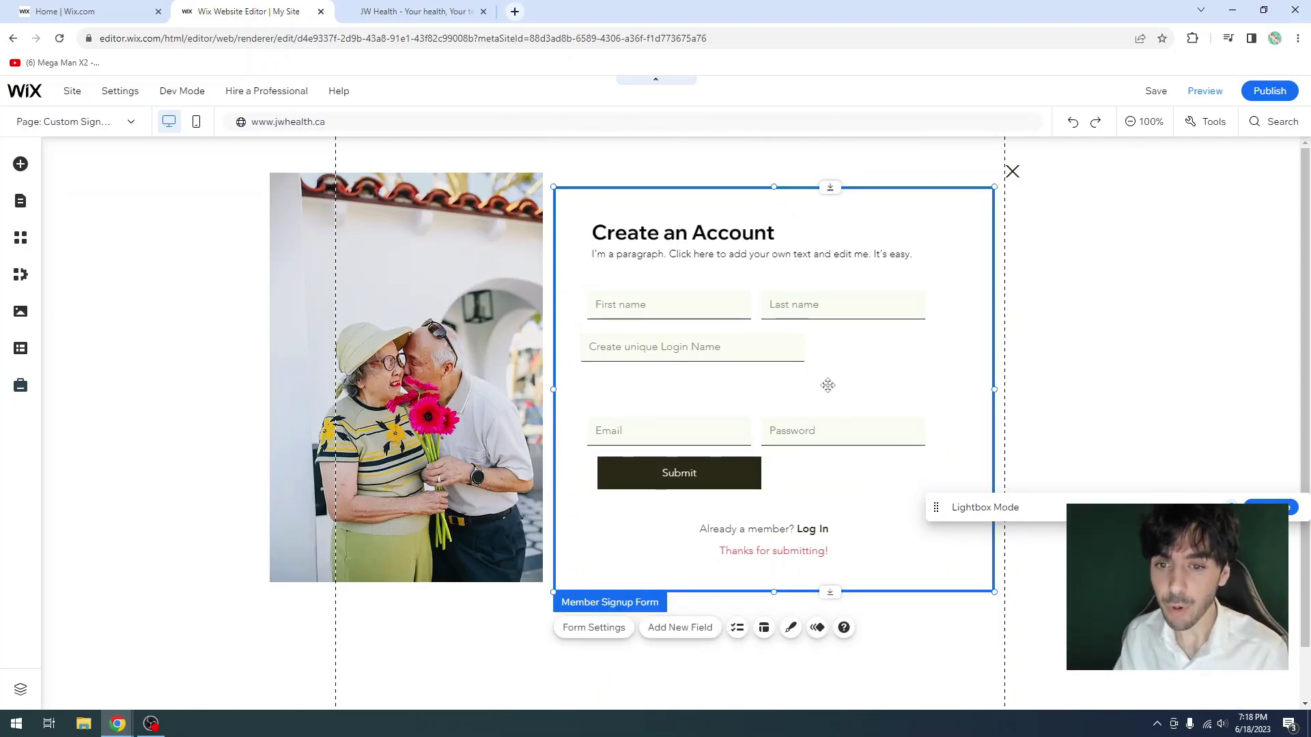
Step: Add a basic Short Answer field to the signup form and position it below Login Name
{"action": "left_click", "coordinate": [827, 386]}
{"action": "left_click", "coordinate": [926, 349]}
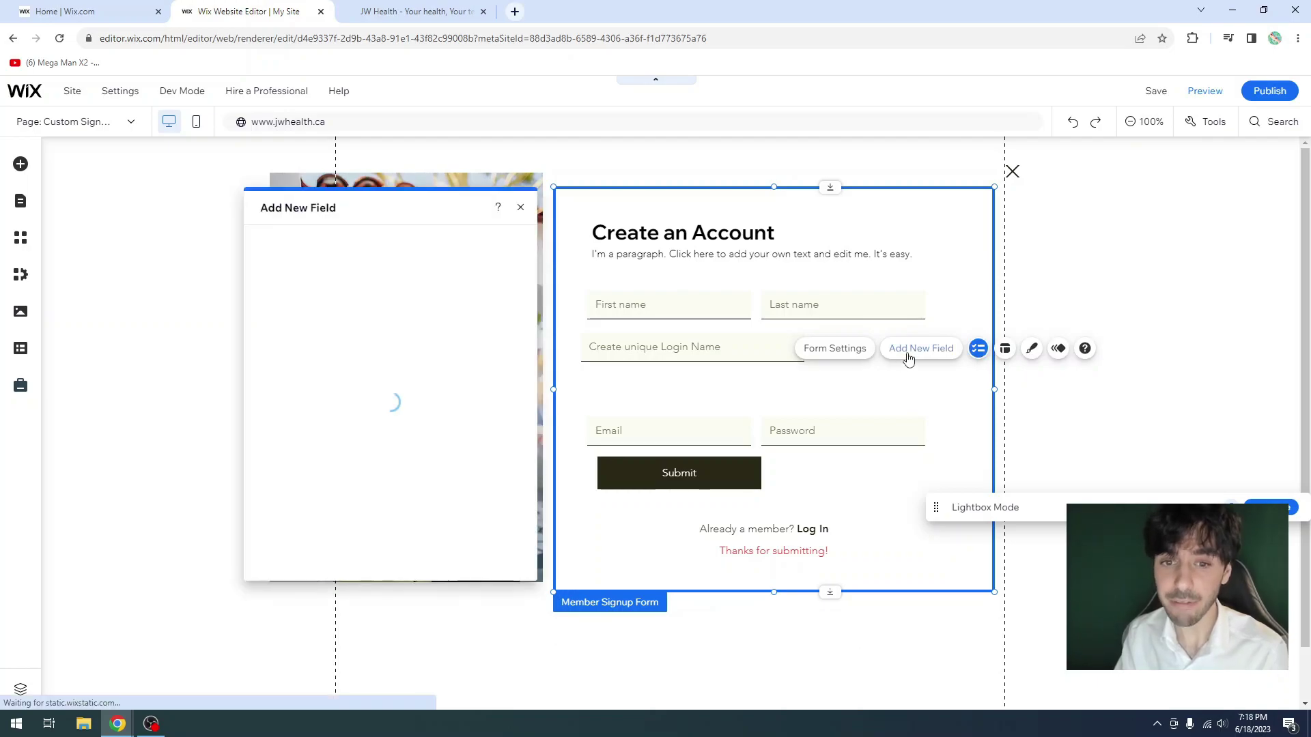
{"action": "left_click", "coordinate": [268, 269]}
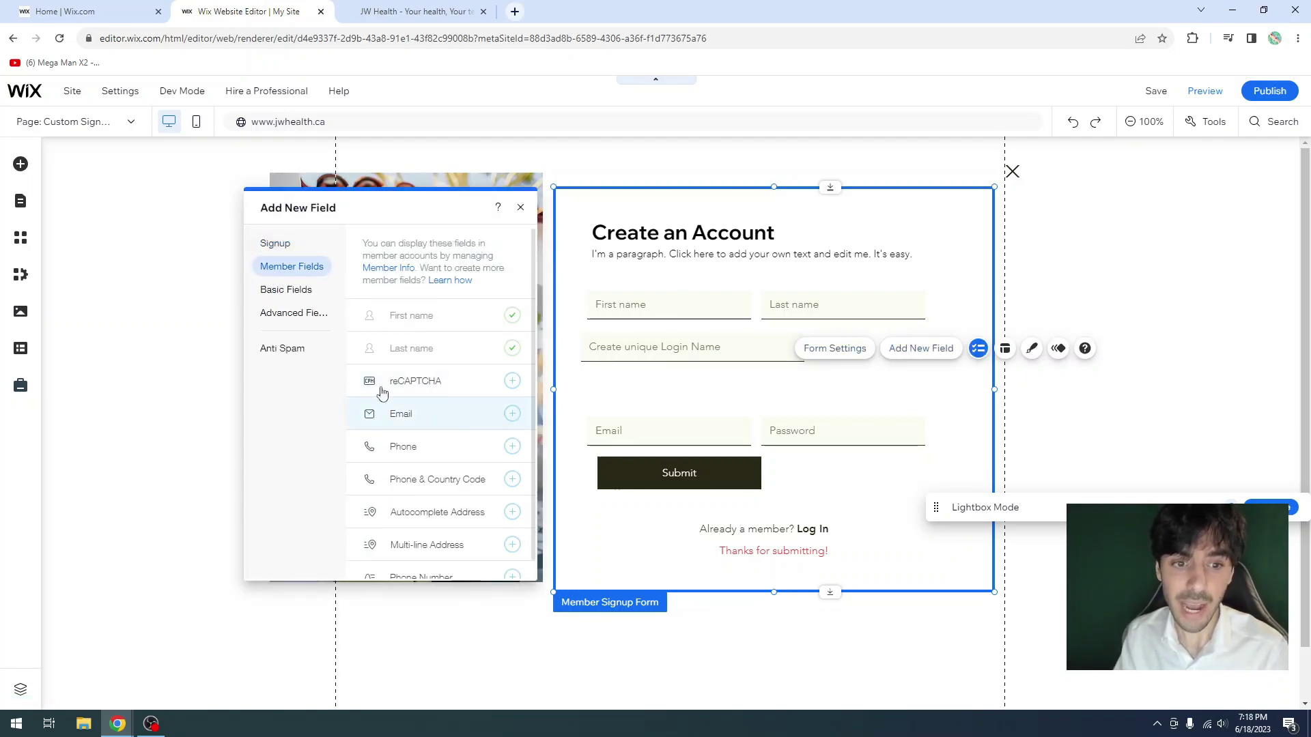
{"action": "left_click", "coordinate": [285, 292]}
{"action": "left_click", "coordinate": [372, 271]}
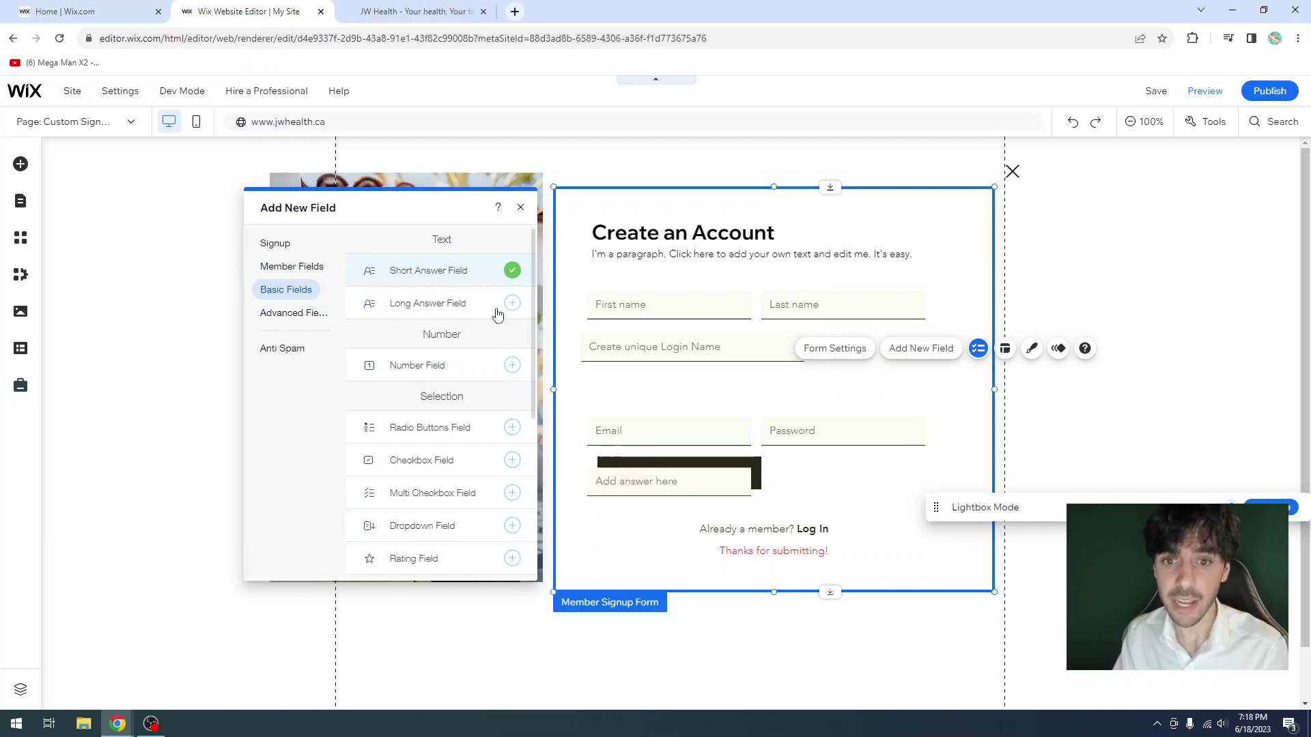
{"action": "left_click", "coordinate": [659, 480]}
{"action": "left_click_drag", "start_coordinate": [645, 487], "coordinate": [794, 389]}
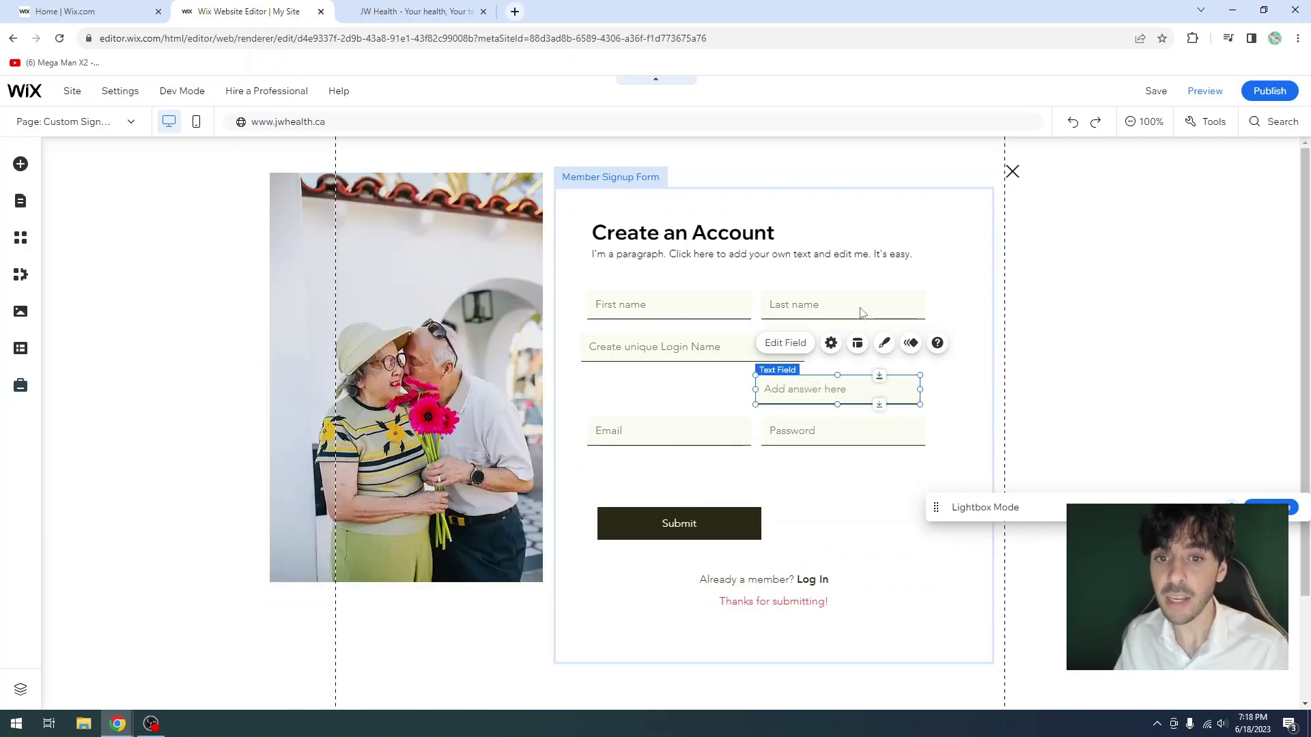
Step: Preview the site's signup lightbox, close it, and go back to the editor
{"action": "left_click", "coordinate": [1196, 99]}
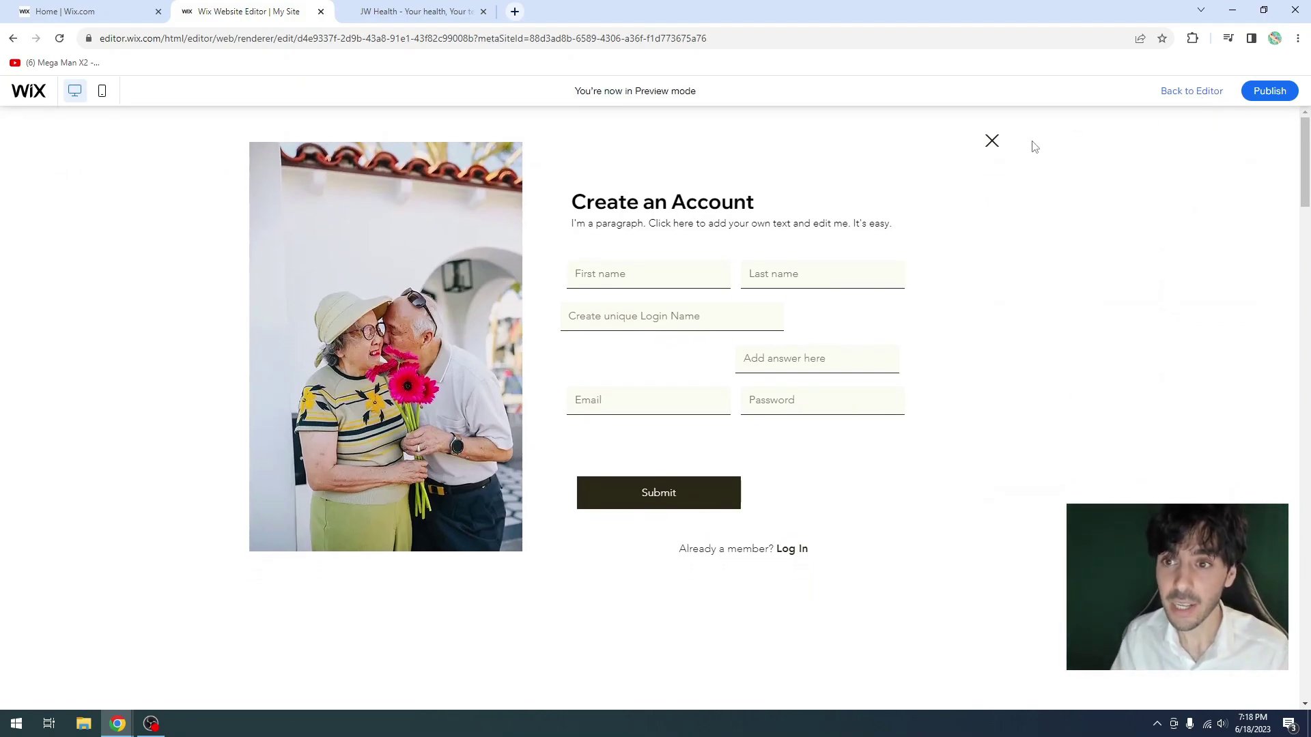
{"action": "left_click", "coordinate": [992, 141]}
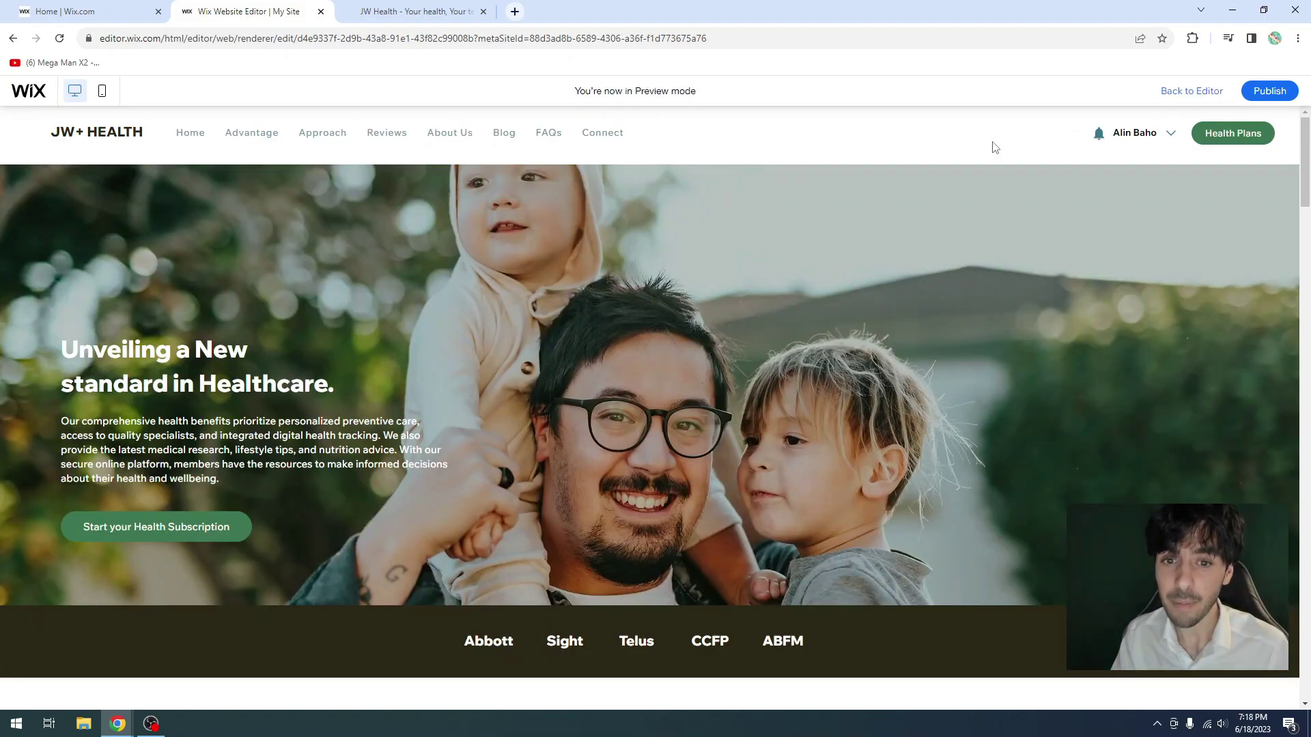
{"action": "left_click", "coordinate": [1192, 91]}
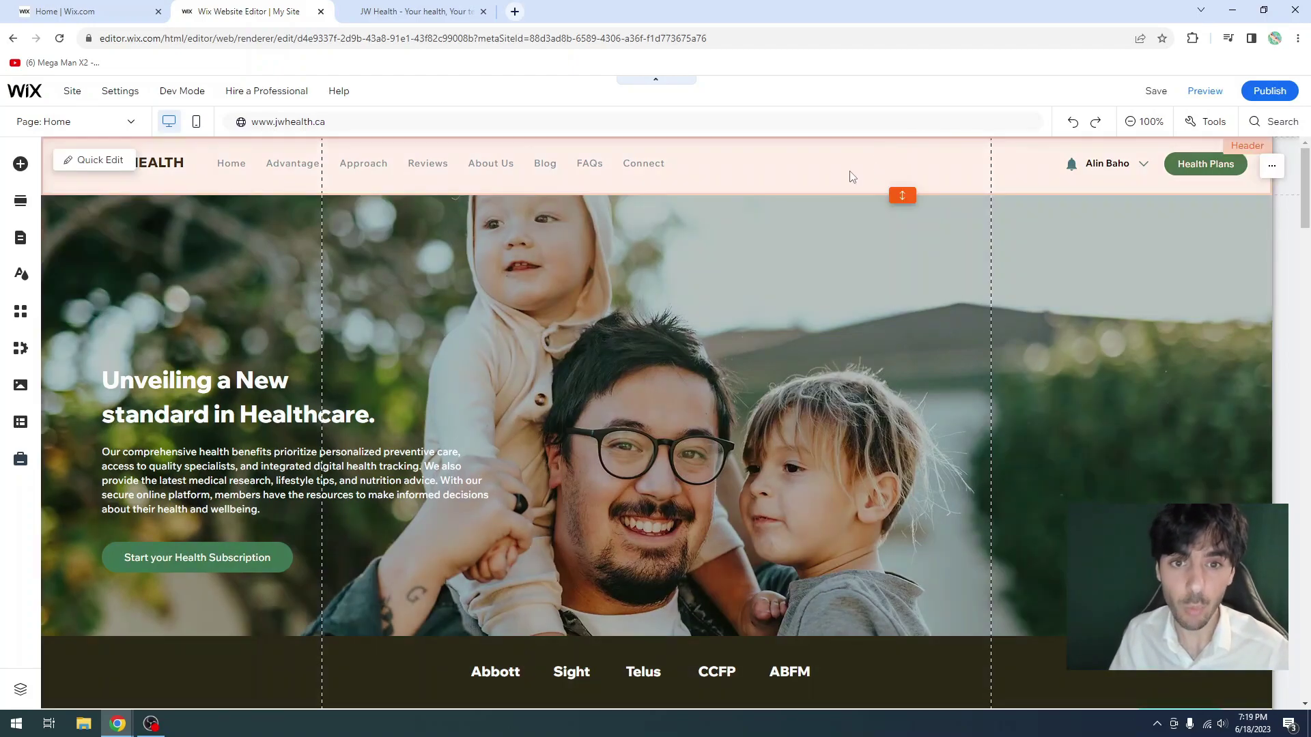
Step: Set the Member Signup Form type to Custom Form in Pages & Menu's Signup & Login settings
{"action": "left_click", "coordinate": [22, 240]}
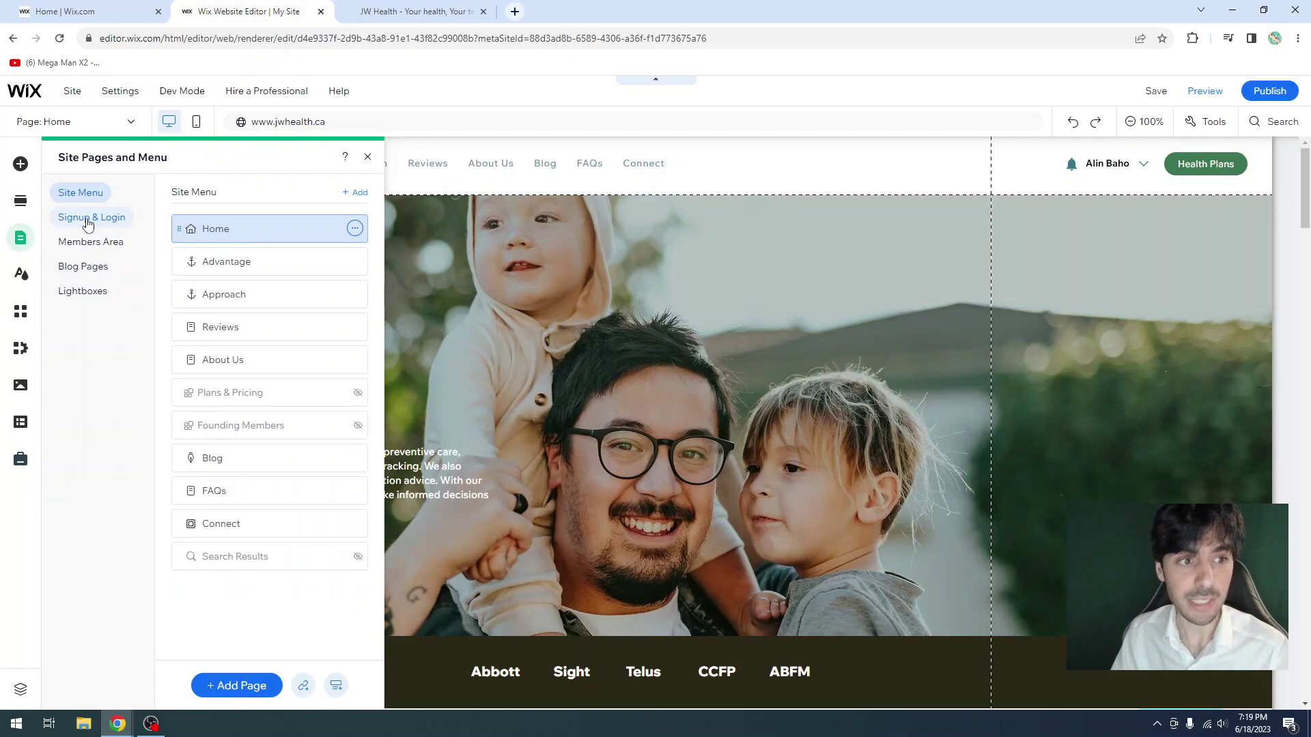
{"action": "left_click", "coordinate": [92, 222]}
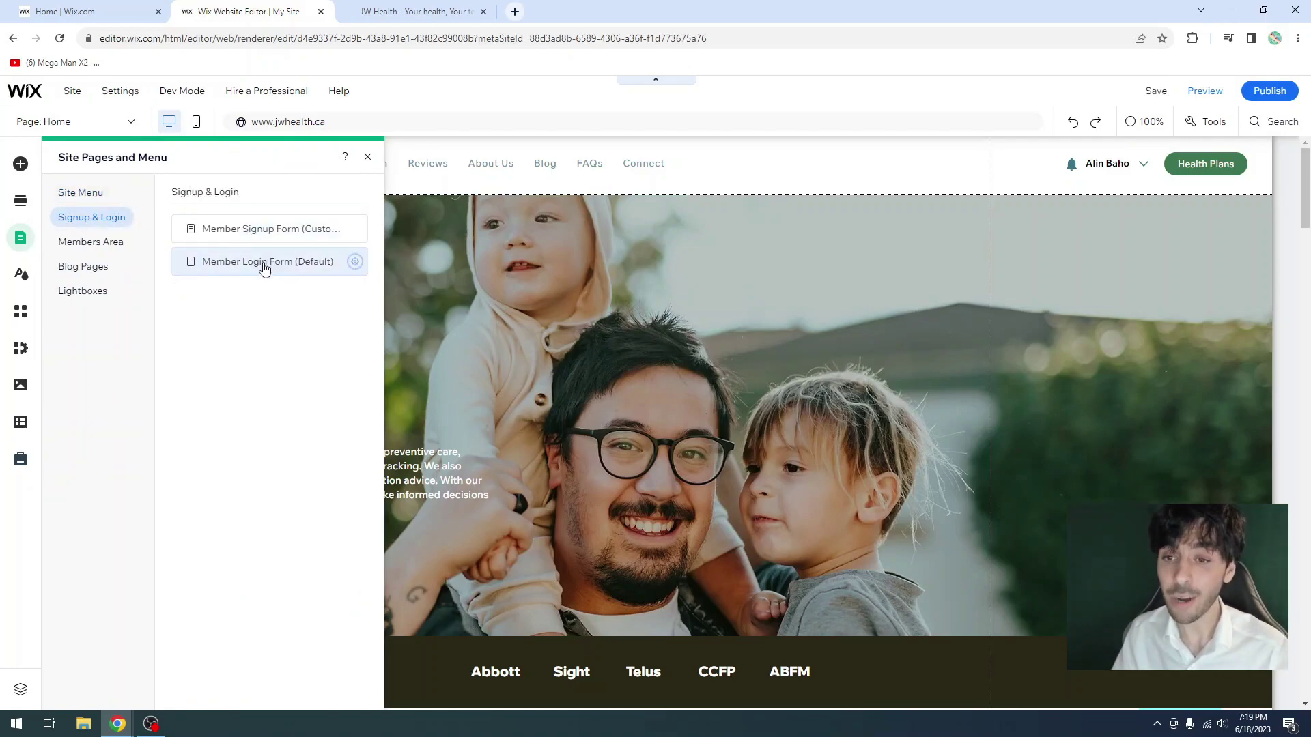
{"action": "left_click", "coordinate": [256, 236]}
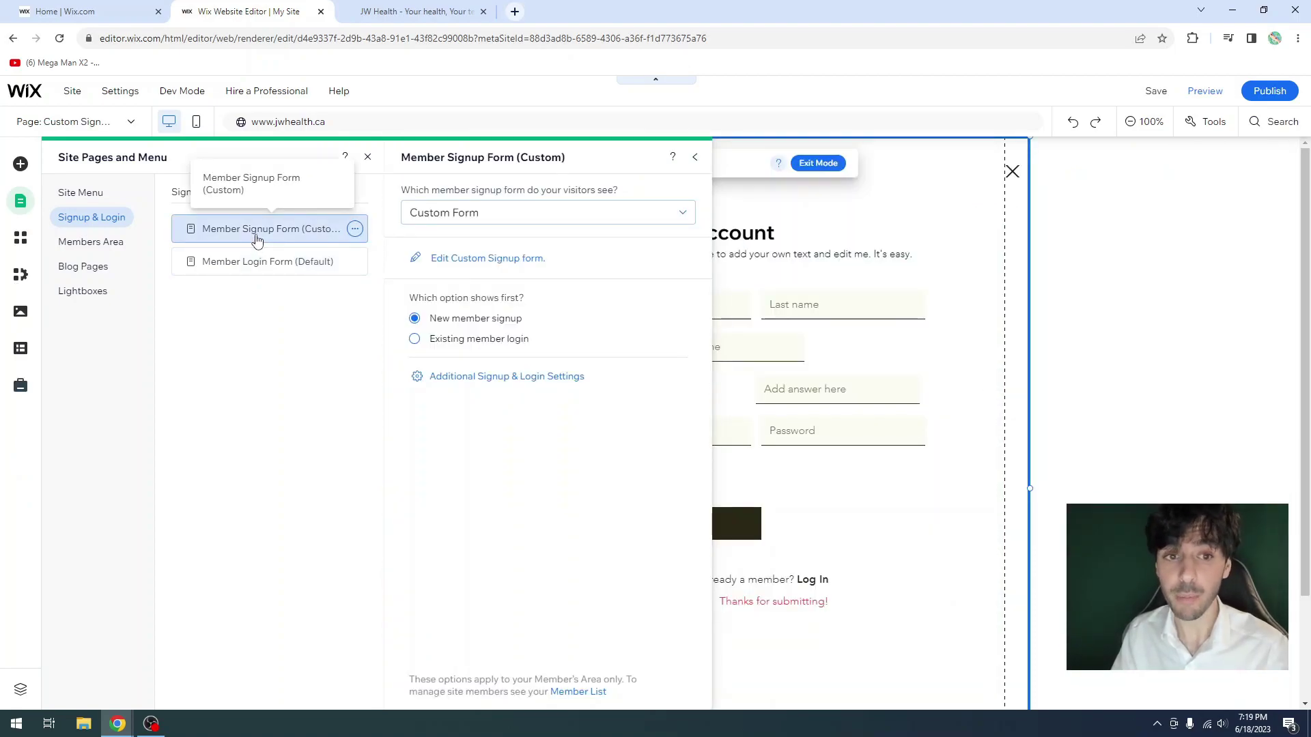
{"action": "left_click", "coordinate": [444, 218]}
{"action": "left_click", "coordinate": [454, 188]}
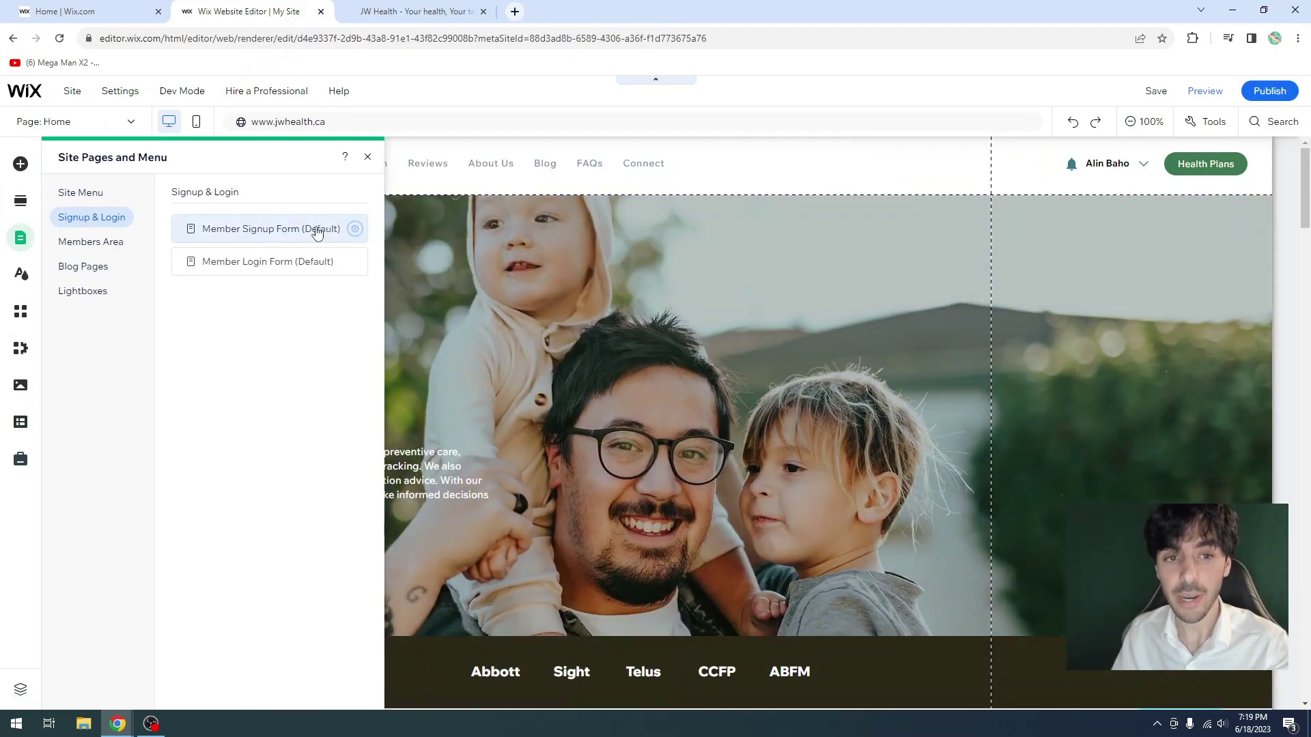
{"action": "left_click", "coordinate": [354, 229]}
{"action": "left_click", "coordinate": [478, 212]}
{"action": "left_click", "coordinate": [497, 235]}
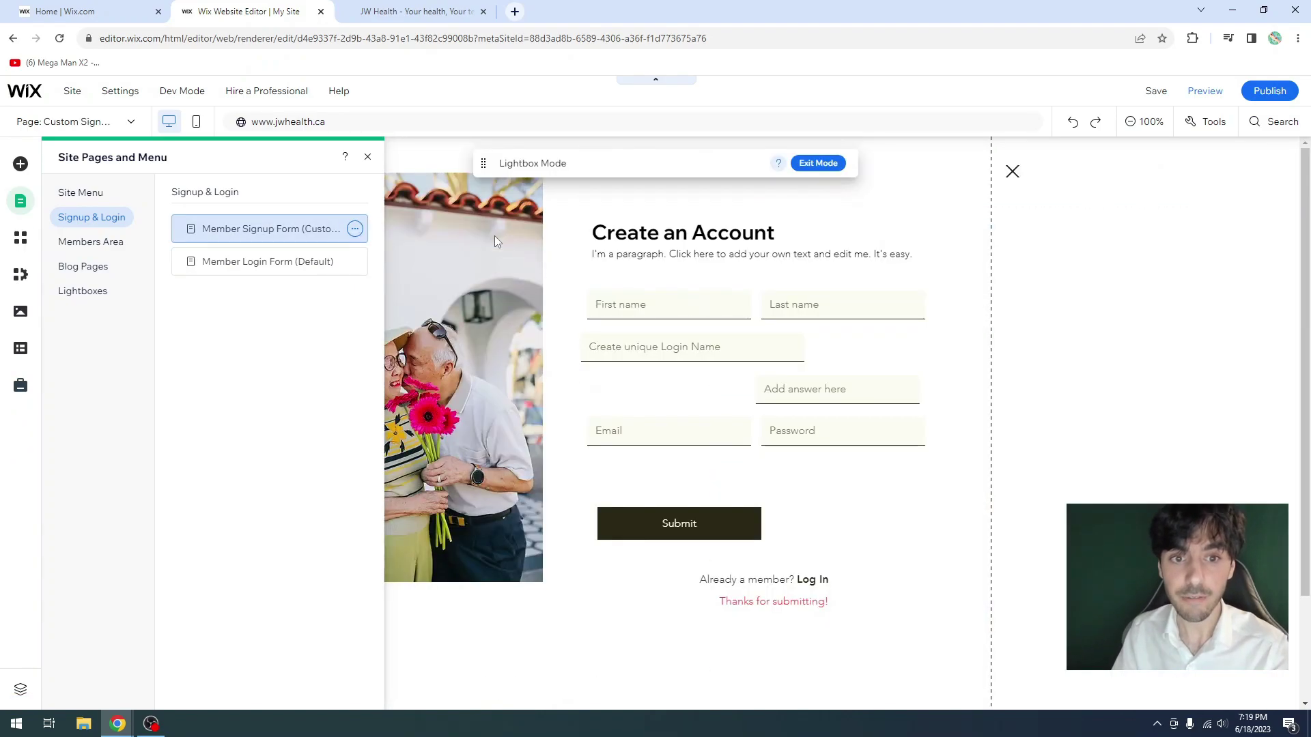
{"action": "left_click", "coordinate": [817, 276]}
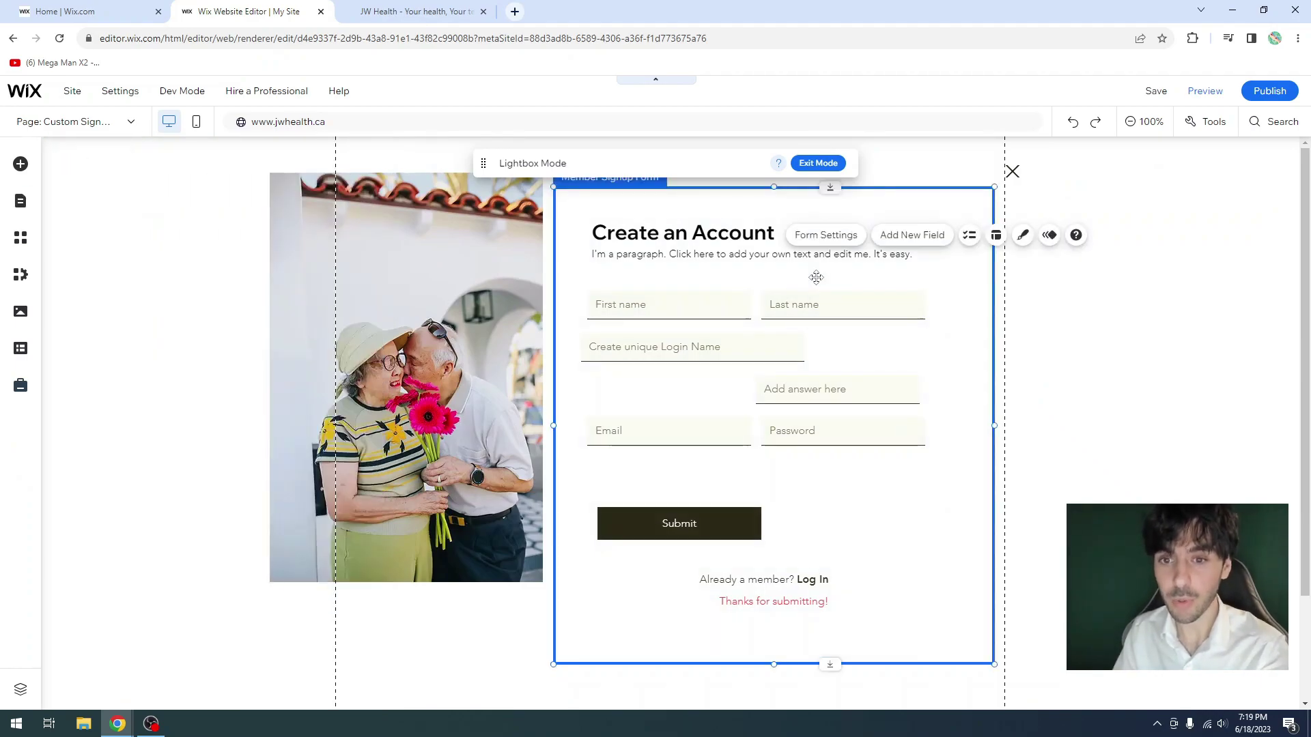
Step: Make existing member login show first in the custom signup form settings, then open Additional Signup & Login Settings
{"action": "left_click", "coordinate": [28, 213]}
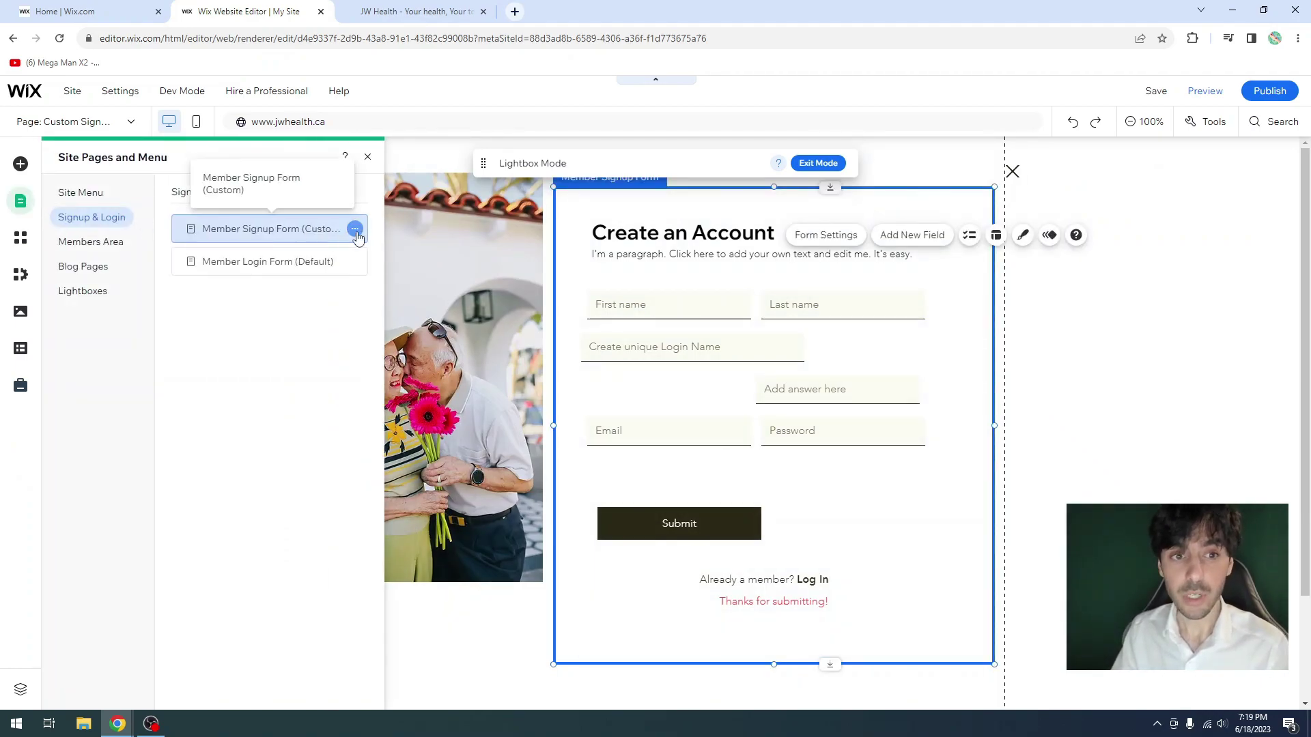
{"action": "left_click", "coordinate": [355, 229]}
{"action": "left_click", "coordinate": [401, 231]}
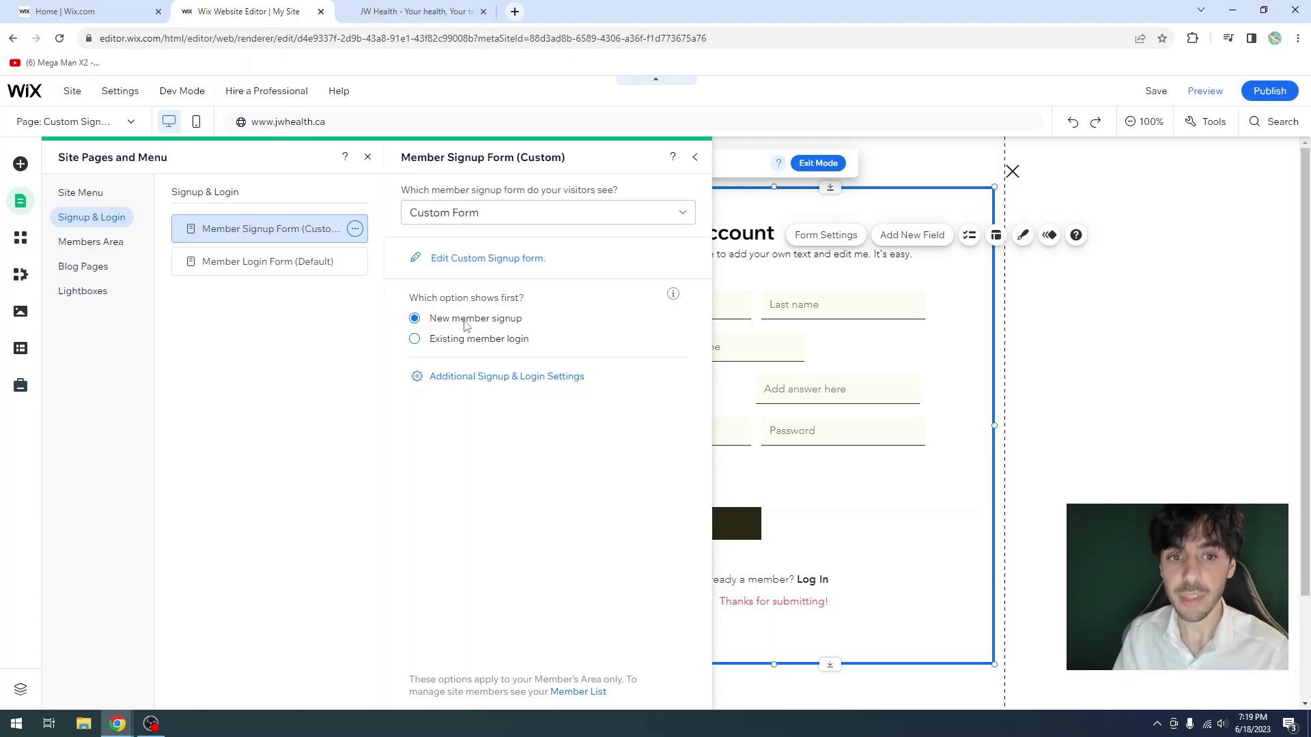
{"action": "left_click", "coordinate": [488, 340]}
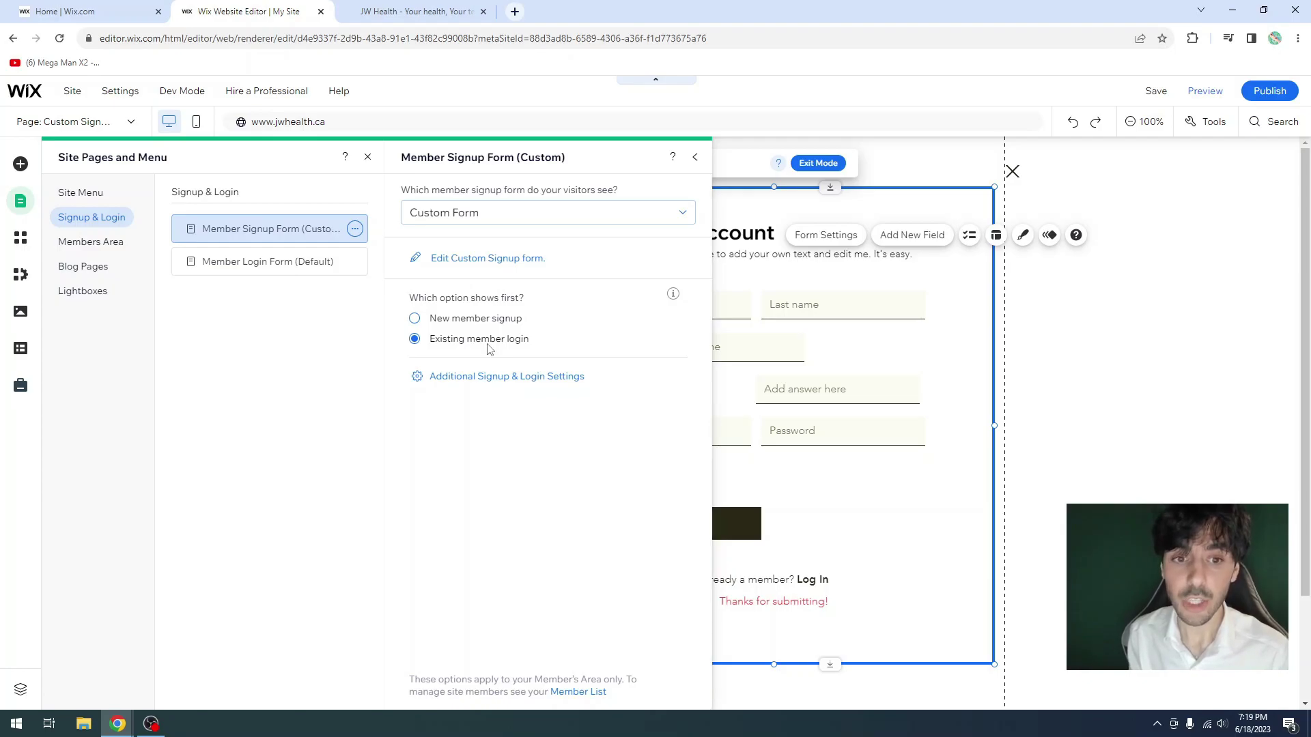
{"action": "left_click", "coordinate": [475, 321]}
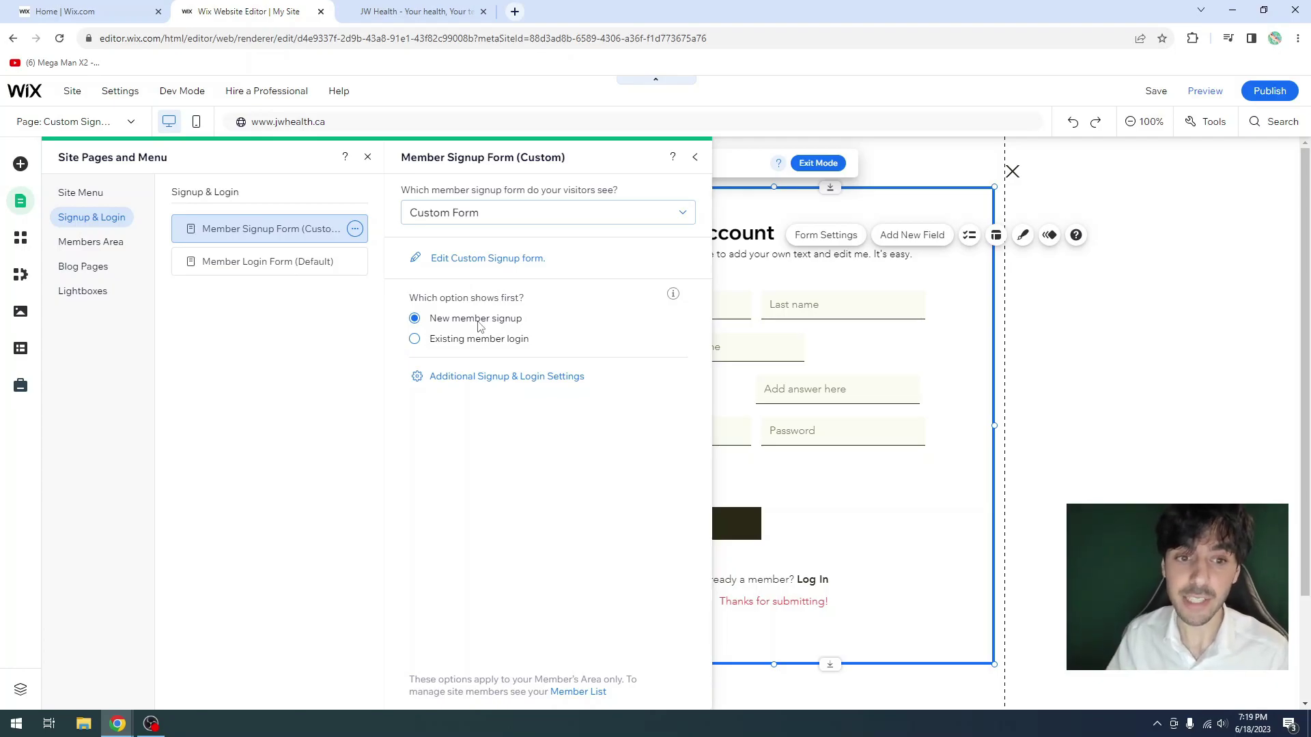
{"action": "left_click", "coordinate": [473, 342]}
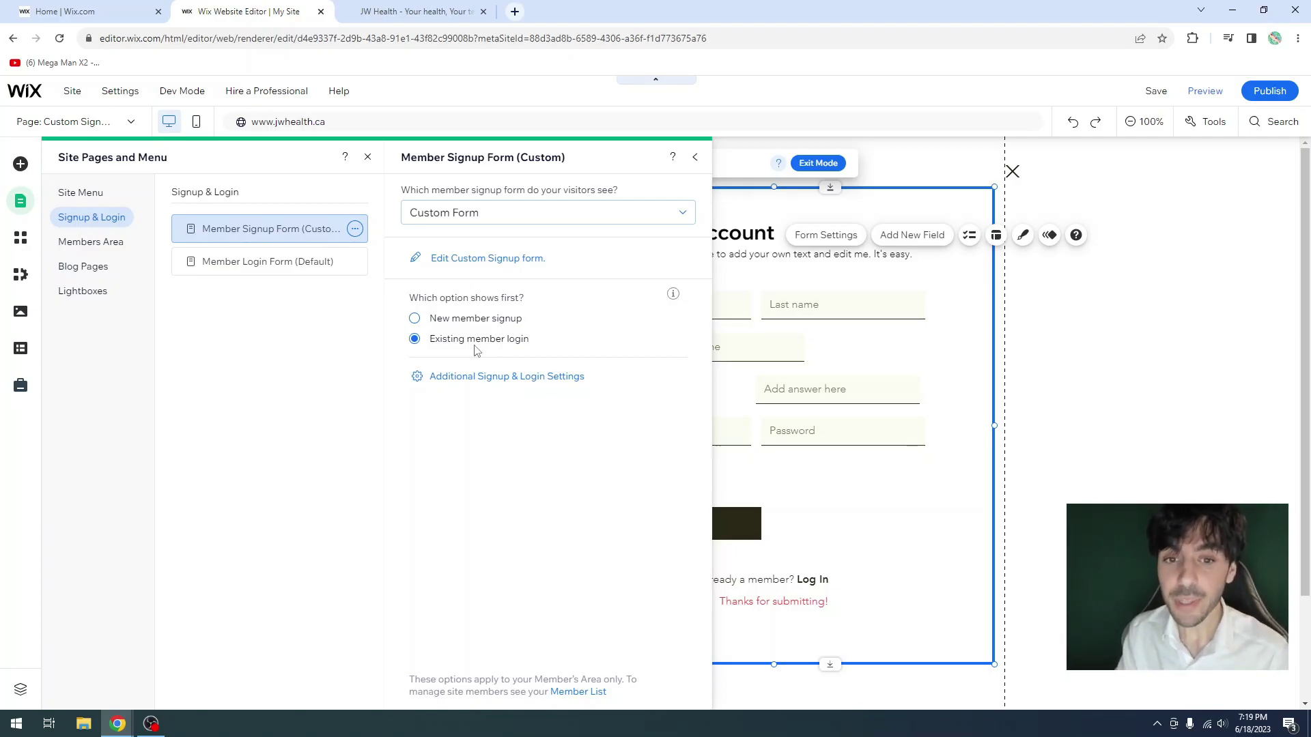
{"action": "left_click", "coordinate": [496, 376]}
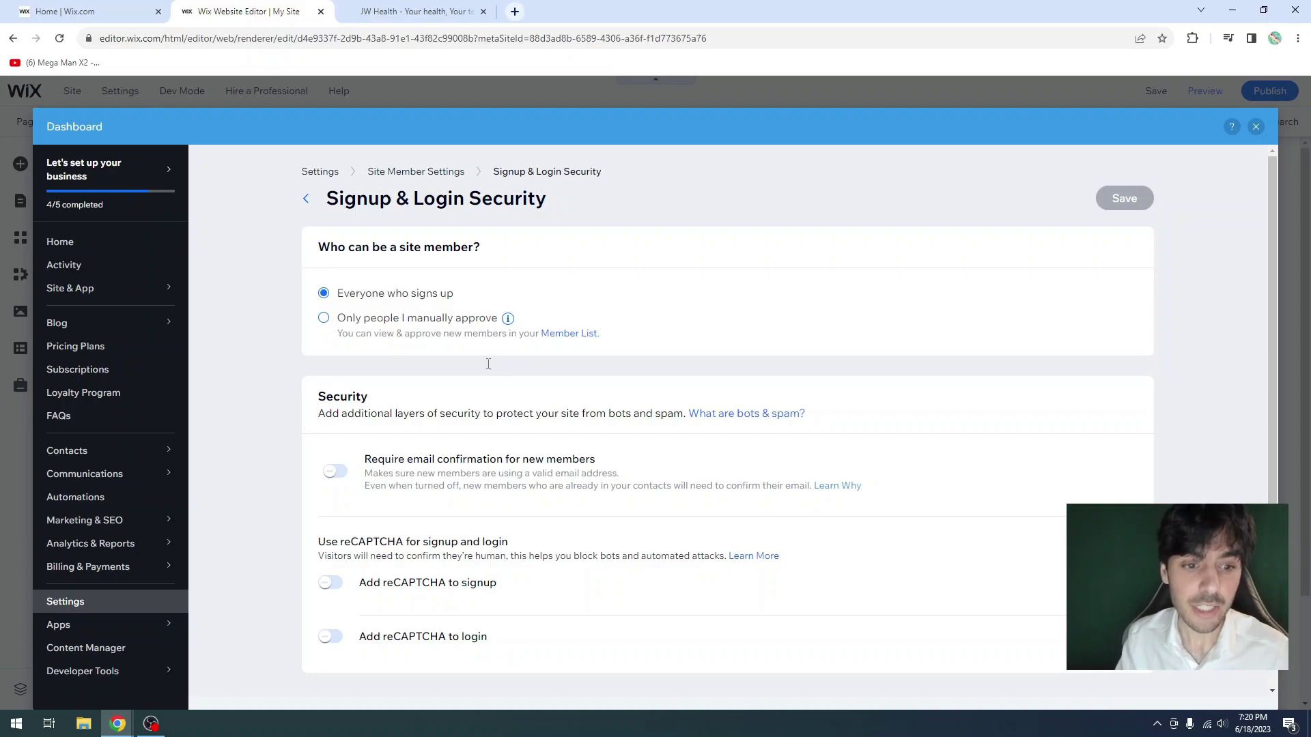
Step: Enable signup reCAPTCHA for suspected bots and email confirmation for new members, then save
{"action": "scroll", "coordinate": [488, 364], "scroll_direction": "down", "scroll_amount": 1}
{"action": "left_click_drag", "start_coordinate": [328, 499], "coordinate": [500, 498]}
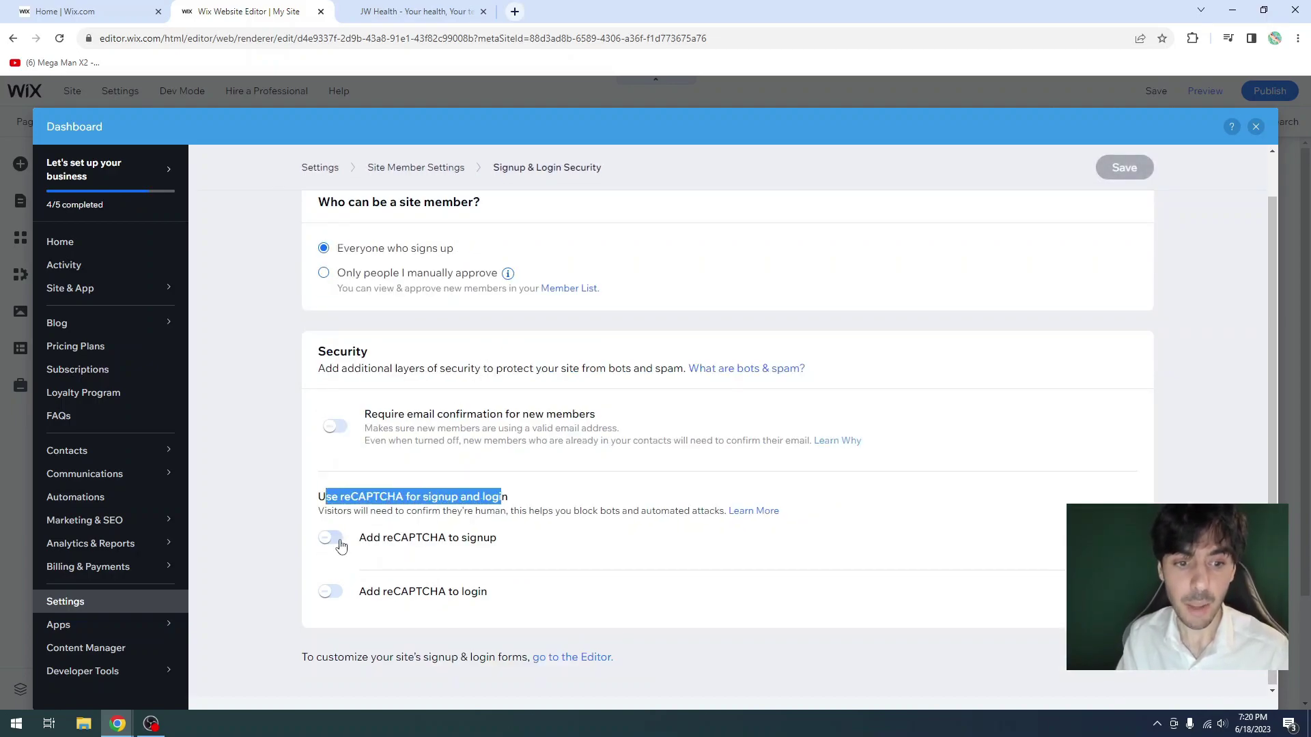
{"action": "left_click", "coordinate": [332, 538]}
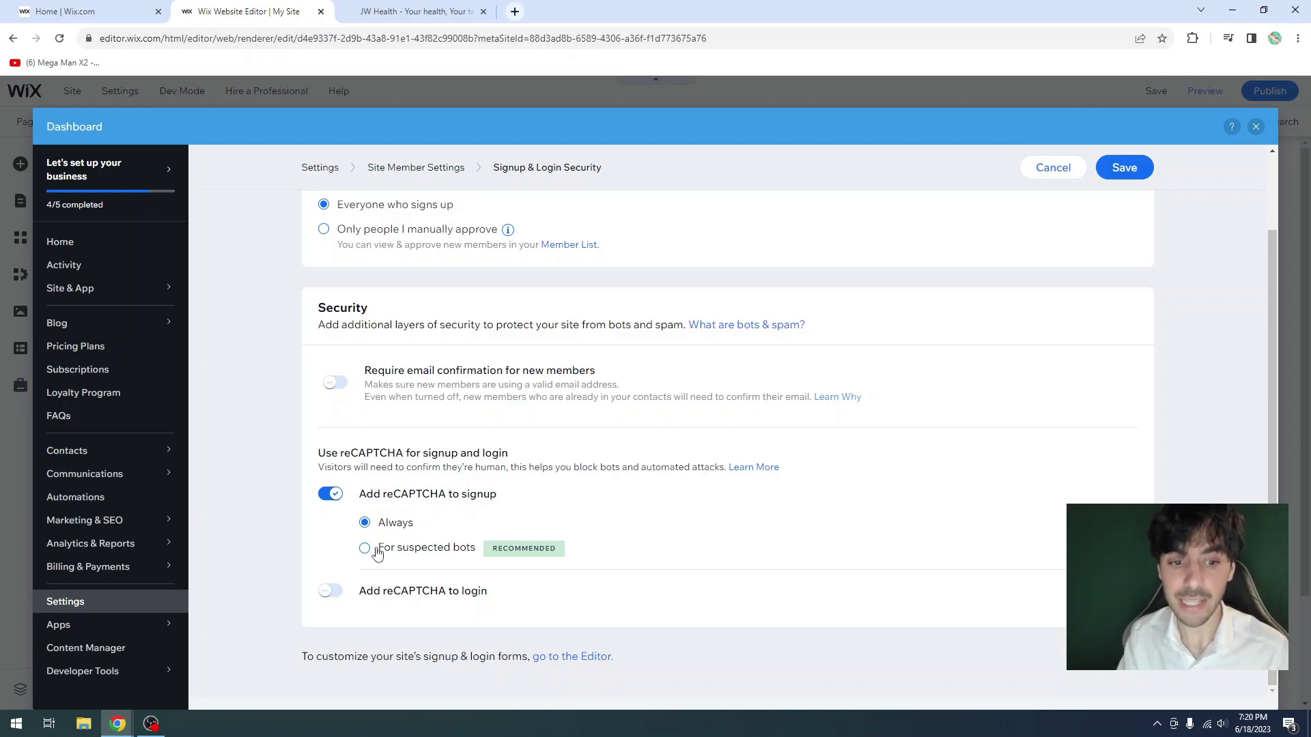
{"action": "mouse_move", "coordinate": [377, 555]}
{"action": "left_mouse_down"}
{"action": "mouse_move", "coordinate": [470, 554]}
{"action": "mouse_move", "coordinate": [391, 557]}
{"action": "left_mouse_up"}
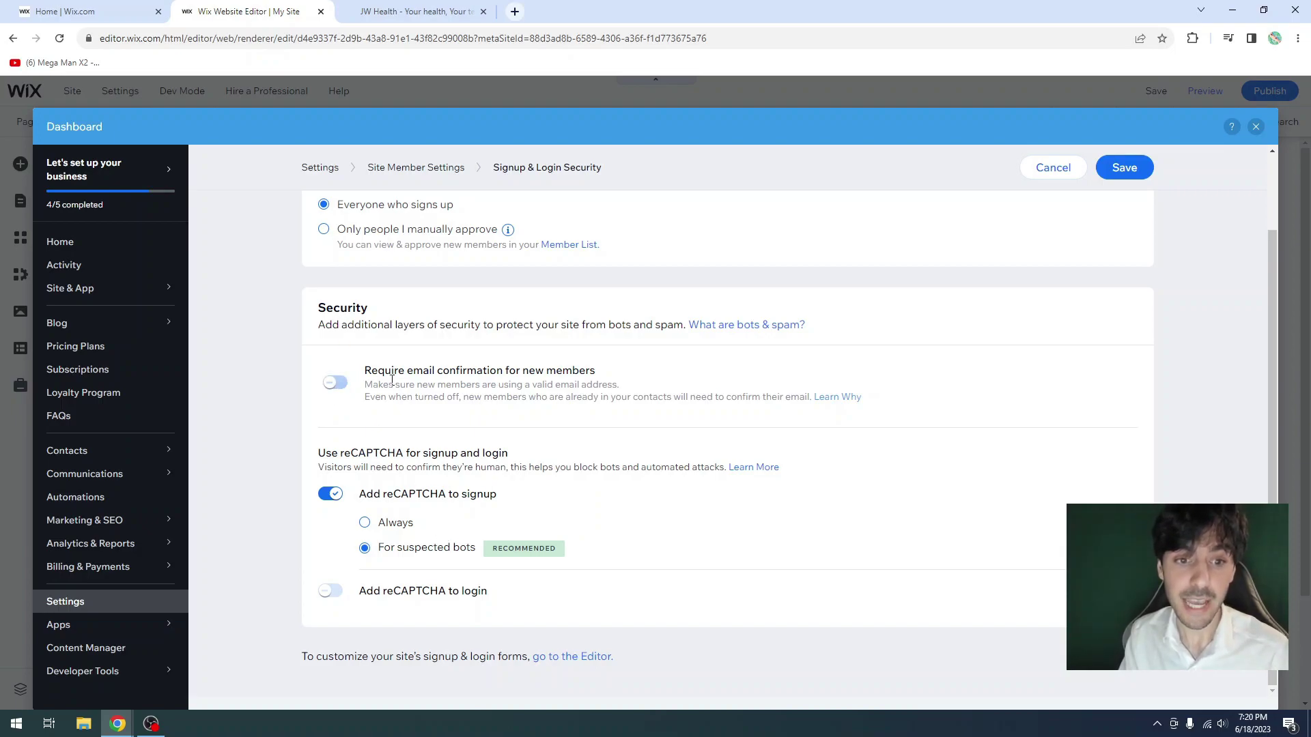
{"action": "left_click_drag", "start_coordinate": [392, 377], "coordinate": [581, 373]}
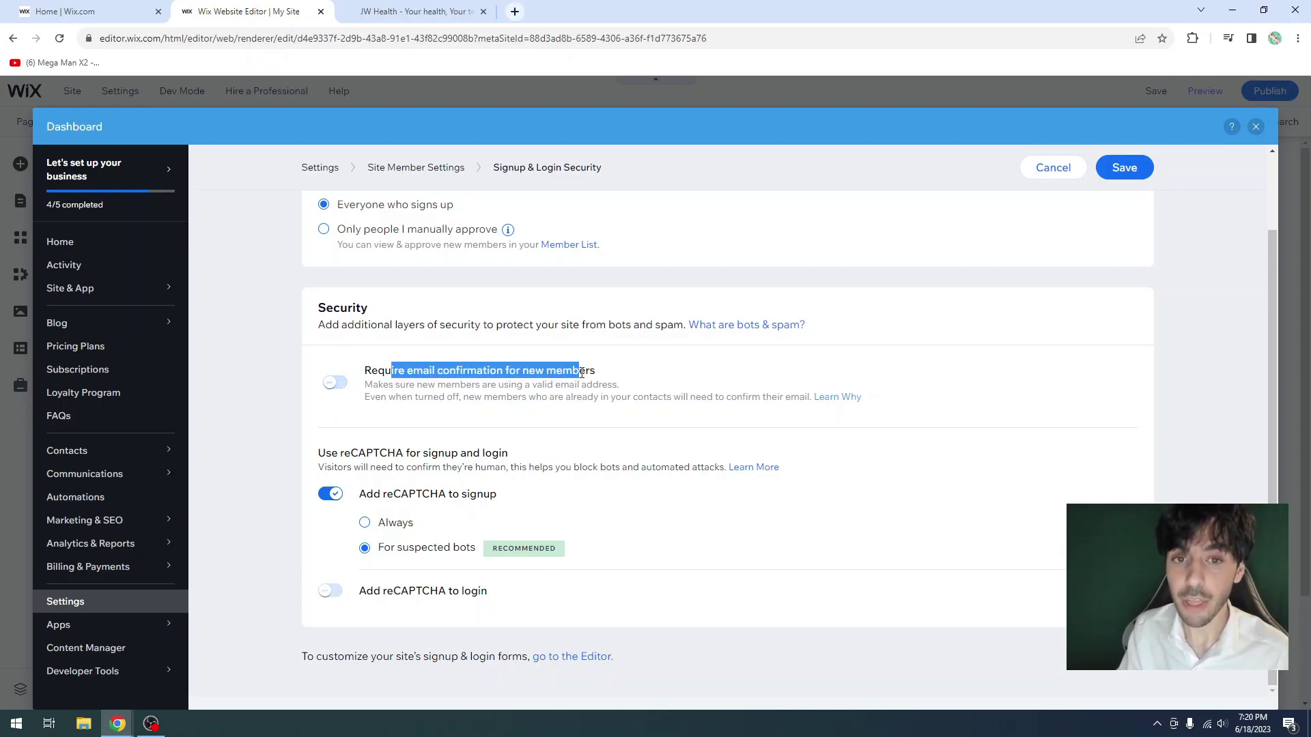
{"action": "left_click", "coordinate": [439, 381]}
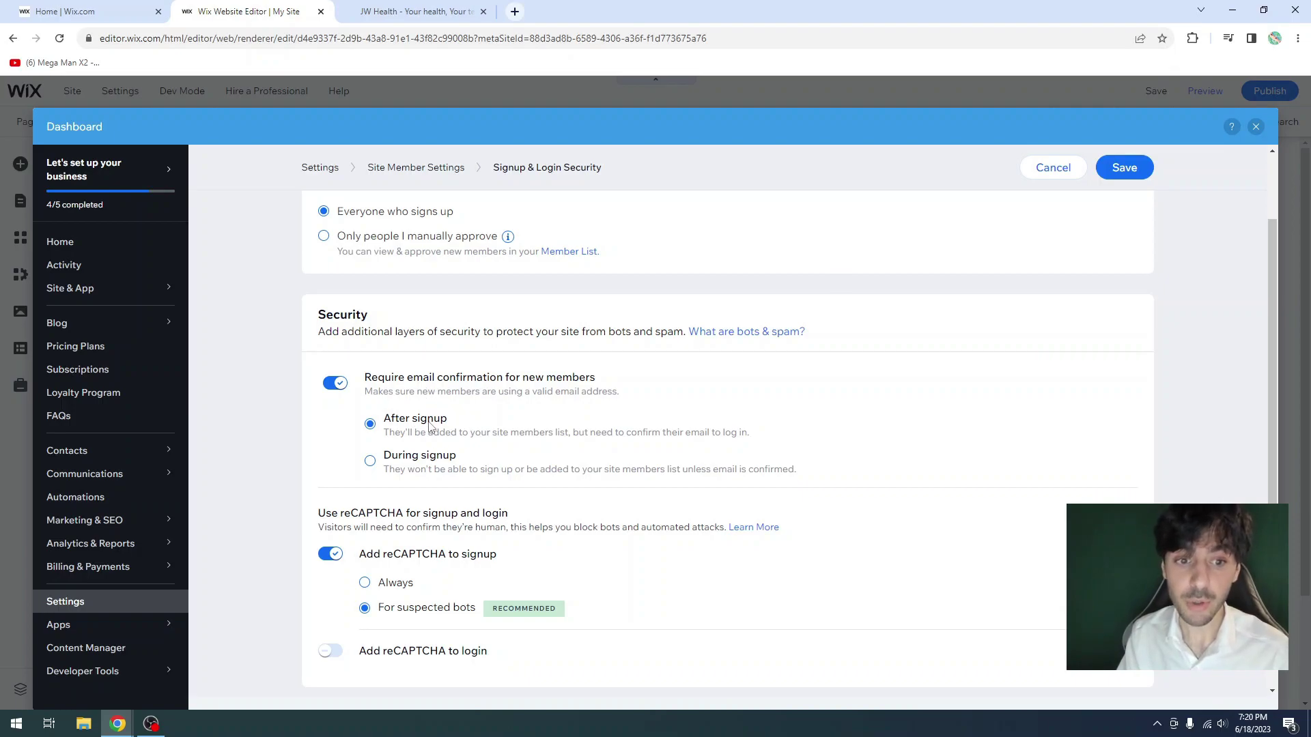
{"action": "left_click_drag", "start_coordinate": [429, 378], "coordinate": [502, 377]}
{"action": "left_click", "coordinate": [464, 414]}
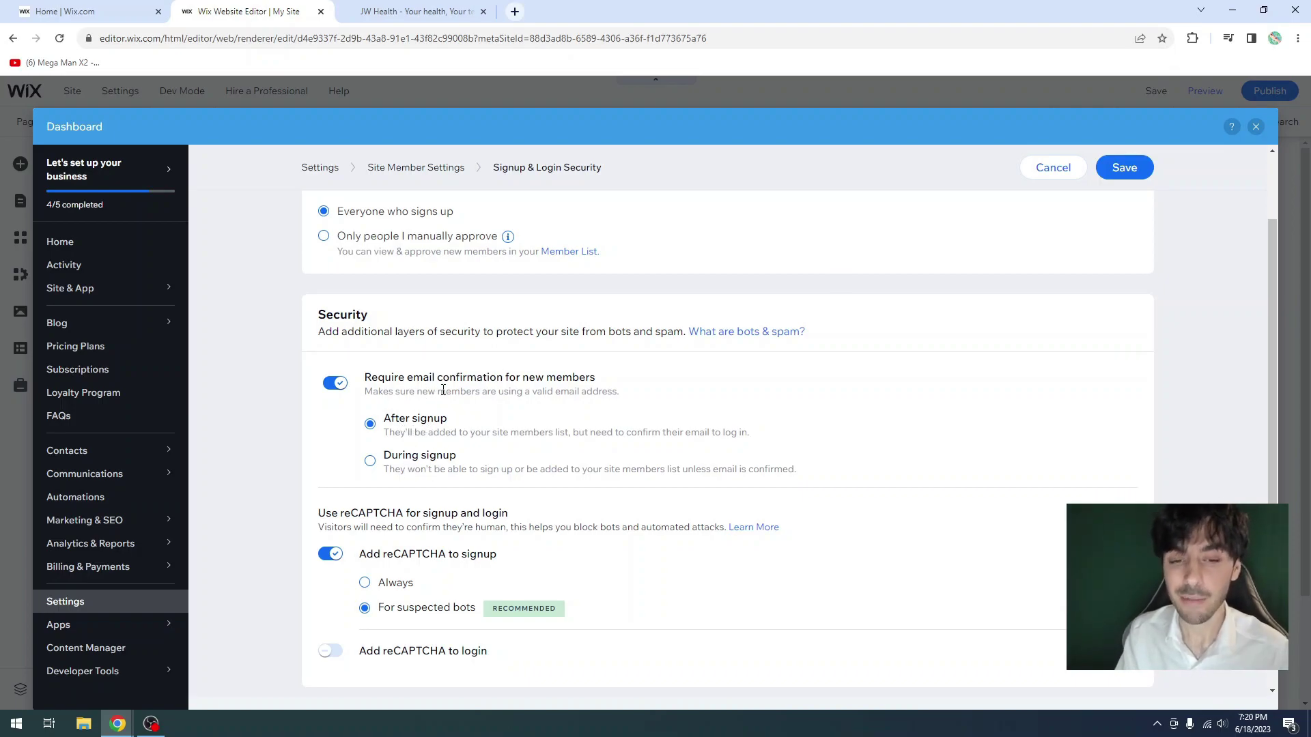
{"action": "scroll", "coordinate": [956, 300], "scroll_direction": "up", "scroll_amount": 2}
{"action": "left_click", "coordinate": [1119, 202]}
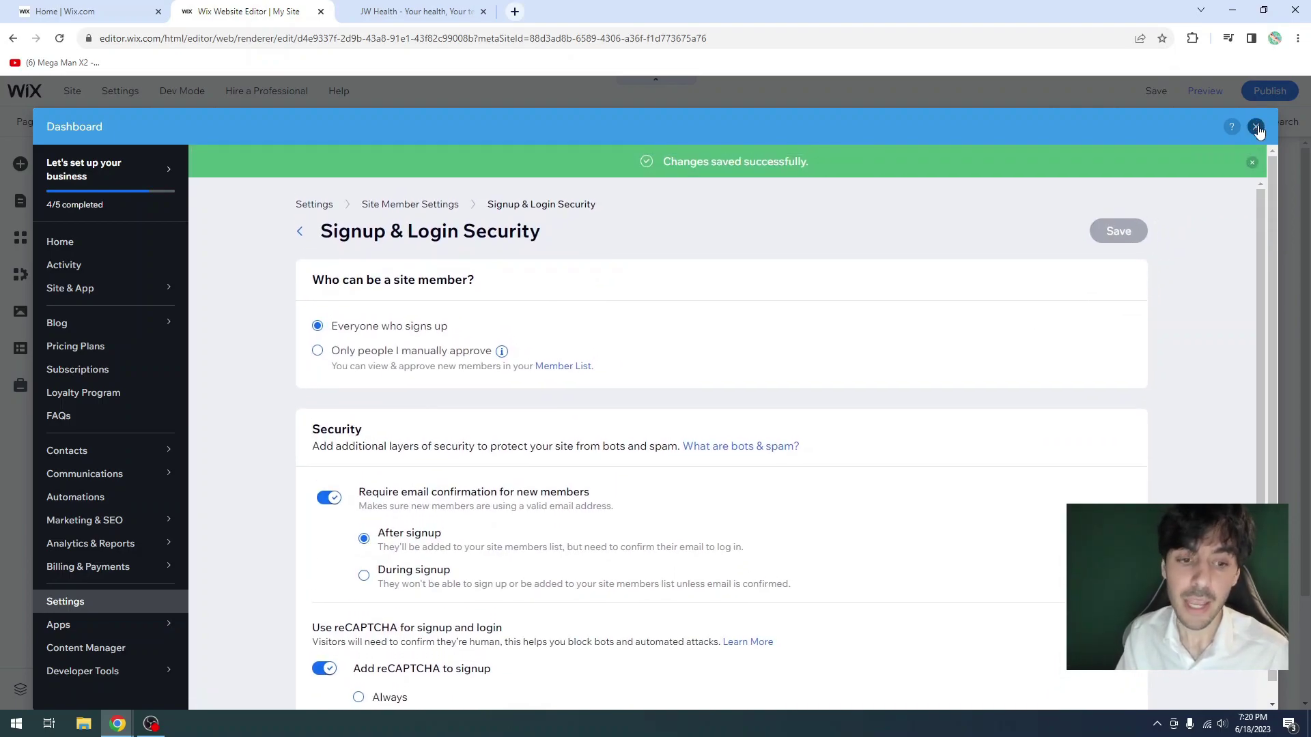
Step: Turn email confirmation and signup reCAPTCHA back off, confirm Remove, and save
{"action": "left_click", "coordinate": [328, 497]}
{"action": "scroll", "coordinate": [329, 506], "scroll_direction": "down", "scroll_amount": 1}
{"action": "left_click", "coordinate": [325, 548]}
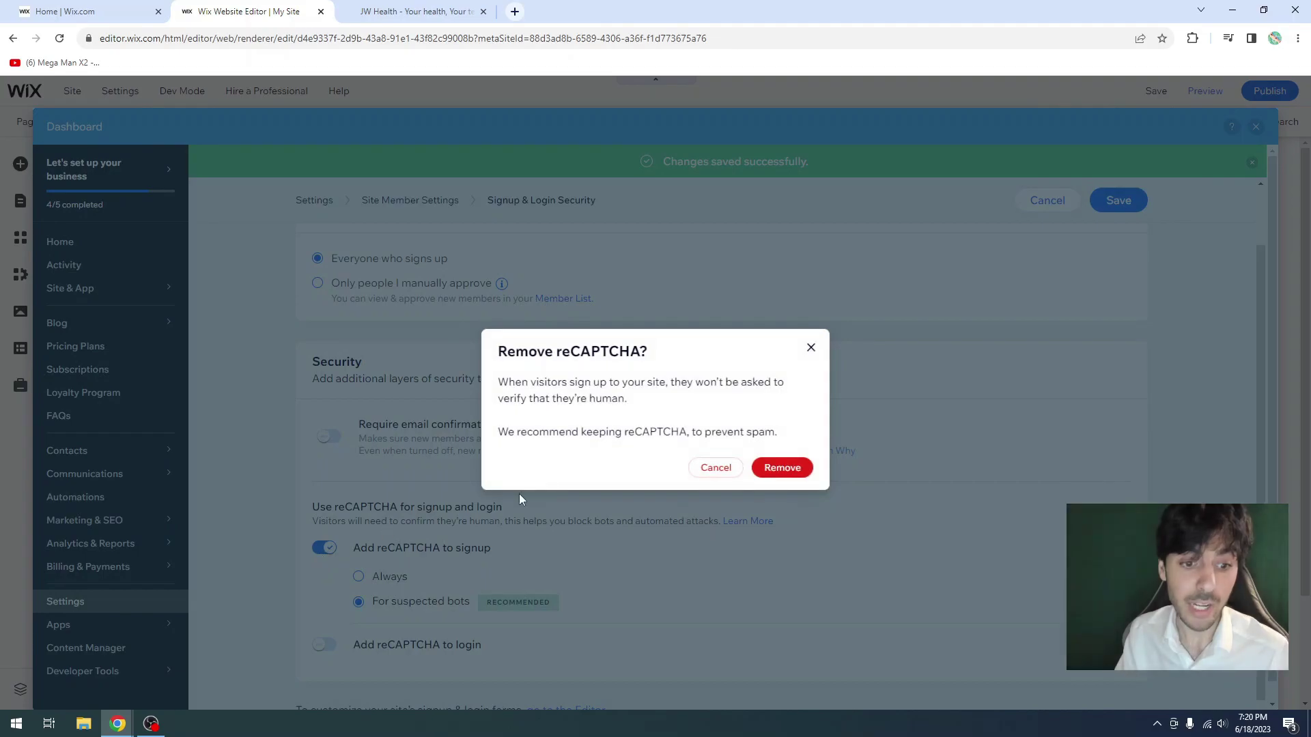
{"action": "left_click", "coordinate": [785, 468]}
{"action": "left_click", "coordinate": [1127, 202]}
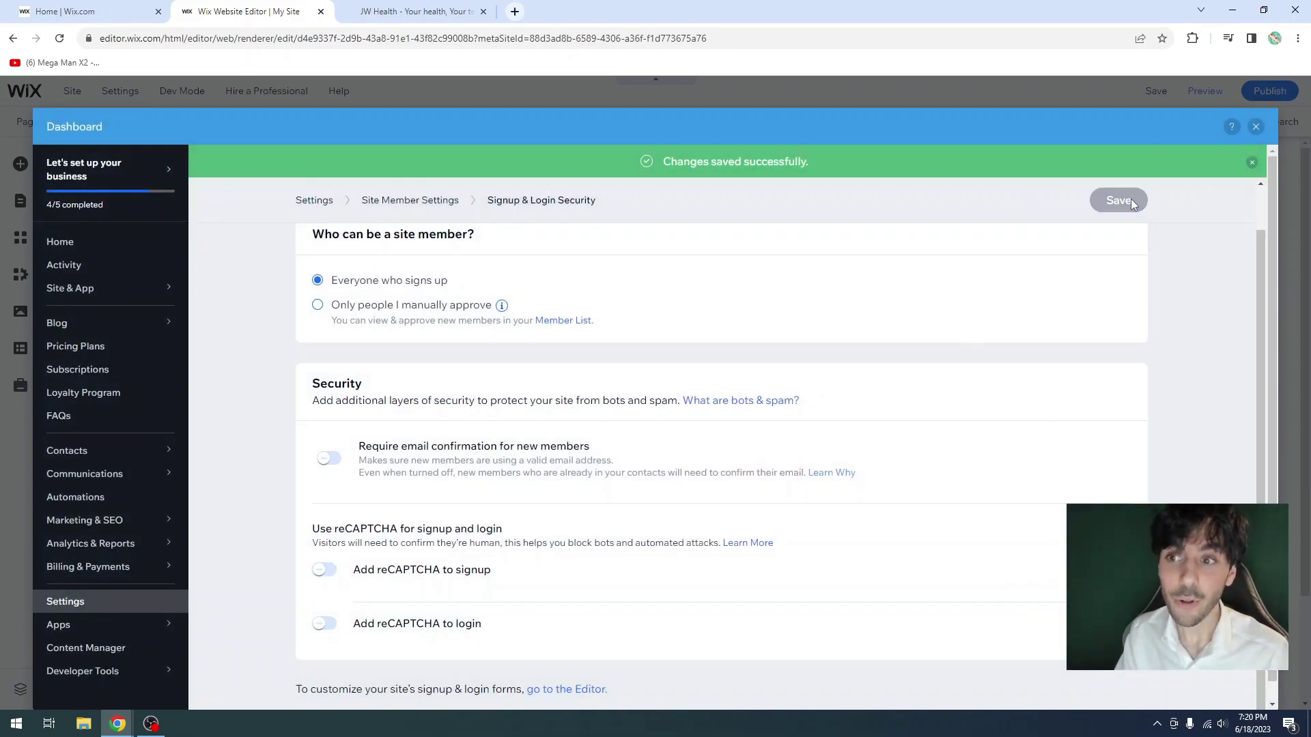
Step: Close the Dashboard and restore down the editor window to reveal the live jwhealth.ca site
{"action": "left_click", "coordinate": [1256, 128]}
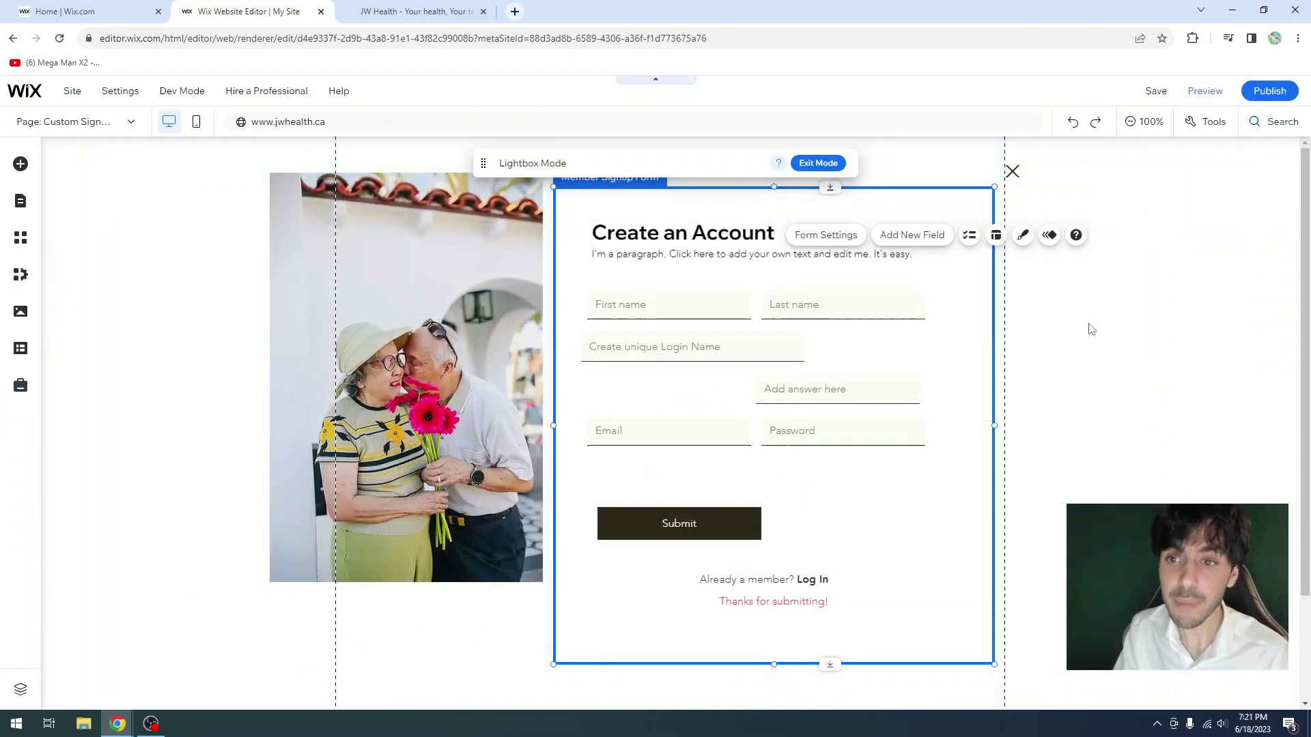
{"action": "double_click", "coordinate": [880, 13]}
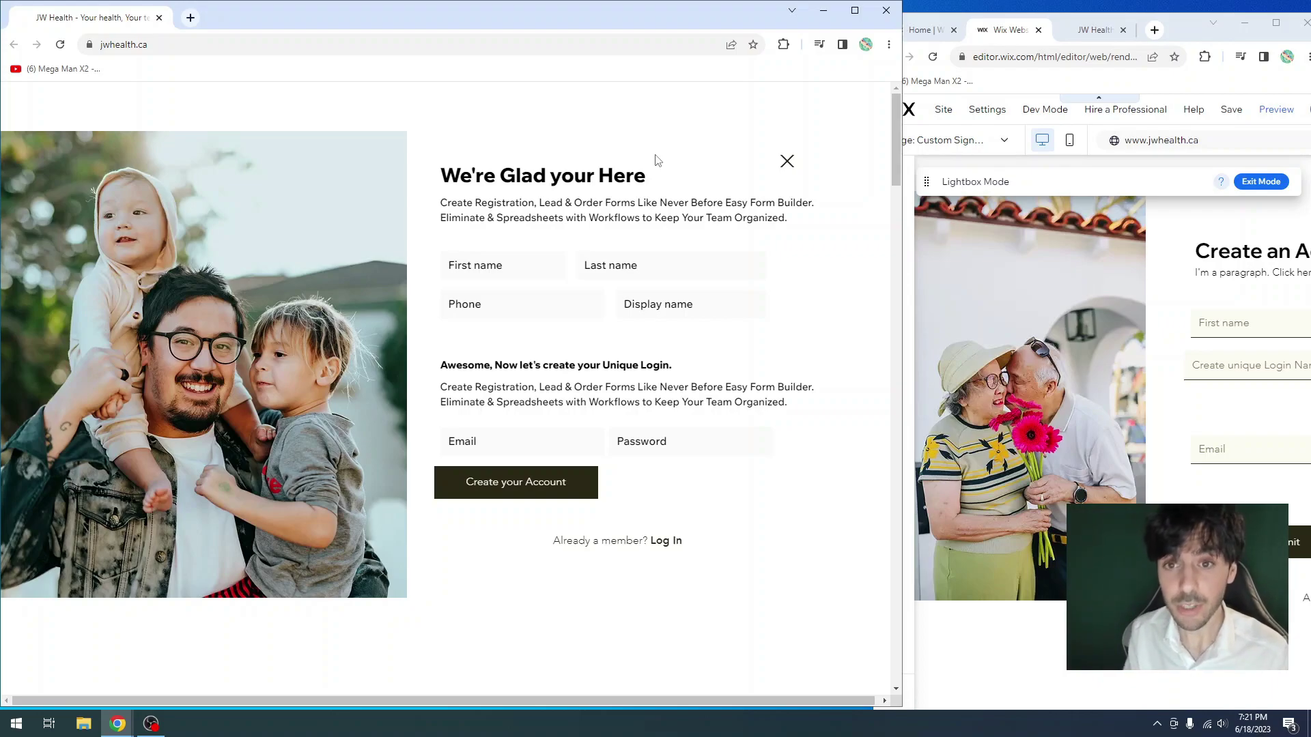
{"action": "left_click", "coordinate": [786, 162]}
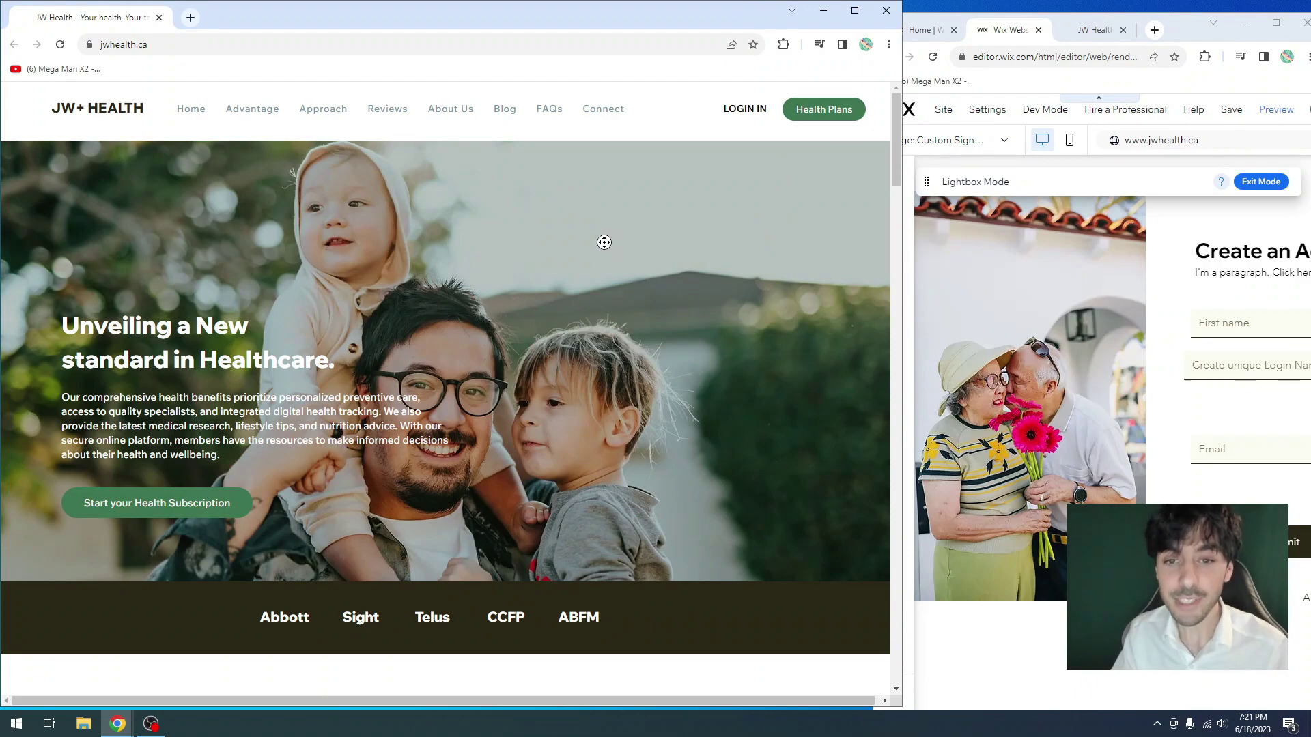
{"action": "scroll", "coordinate": [604, 242], "scroll_direction": "down", "scroll_amount": 4}
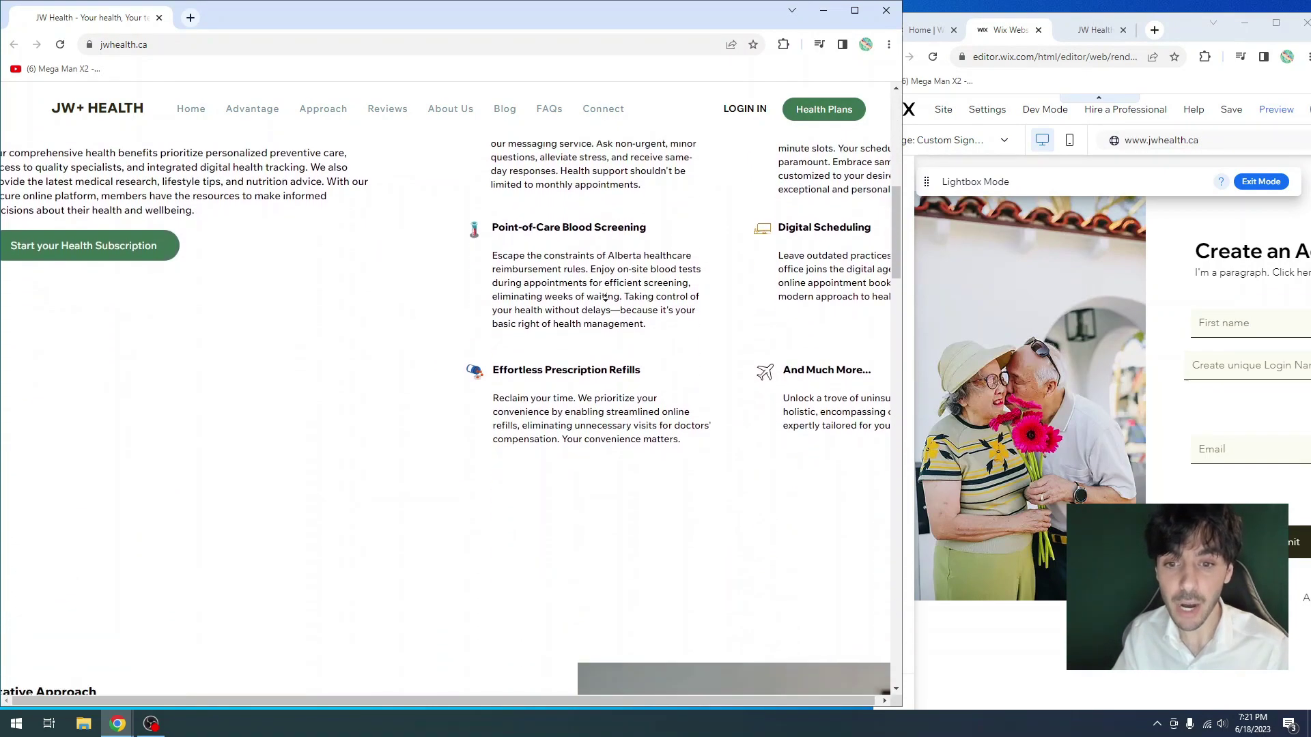
{"action": "scroll", "coordinate": [605, 298], "scroll_direction": "down", "scroll_amount": 5}
{"action": "scroll", "coordinate": [604, 267], "scroll_direction": "up", "scroll_amount": 12}
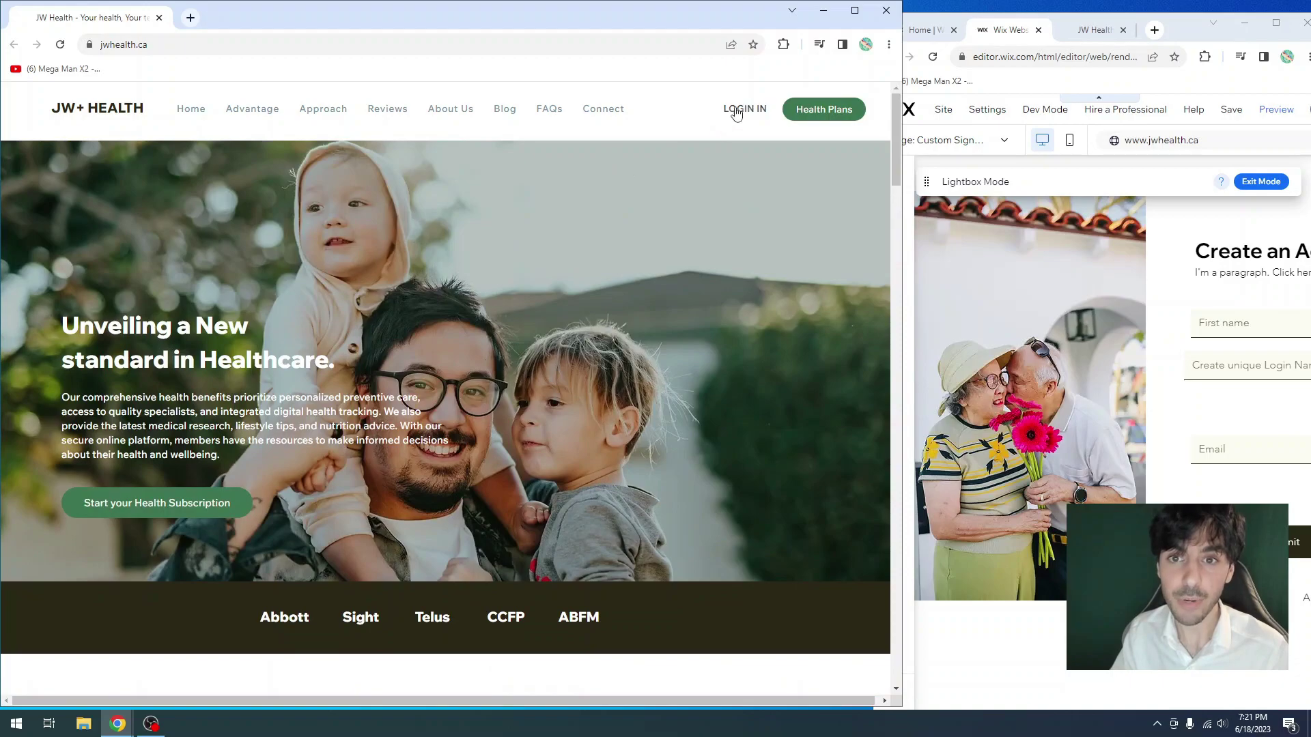
{"action": "left_click", "coordinate": [742, 109]}
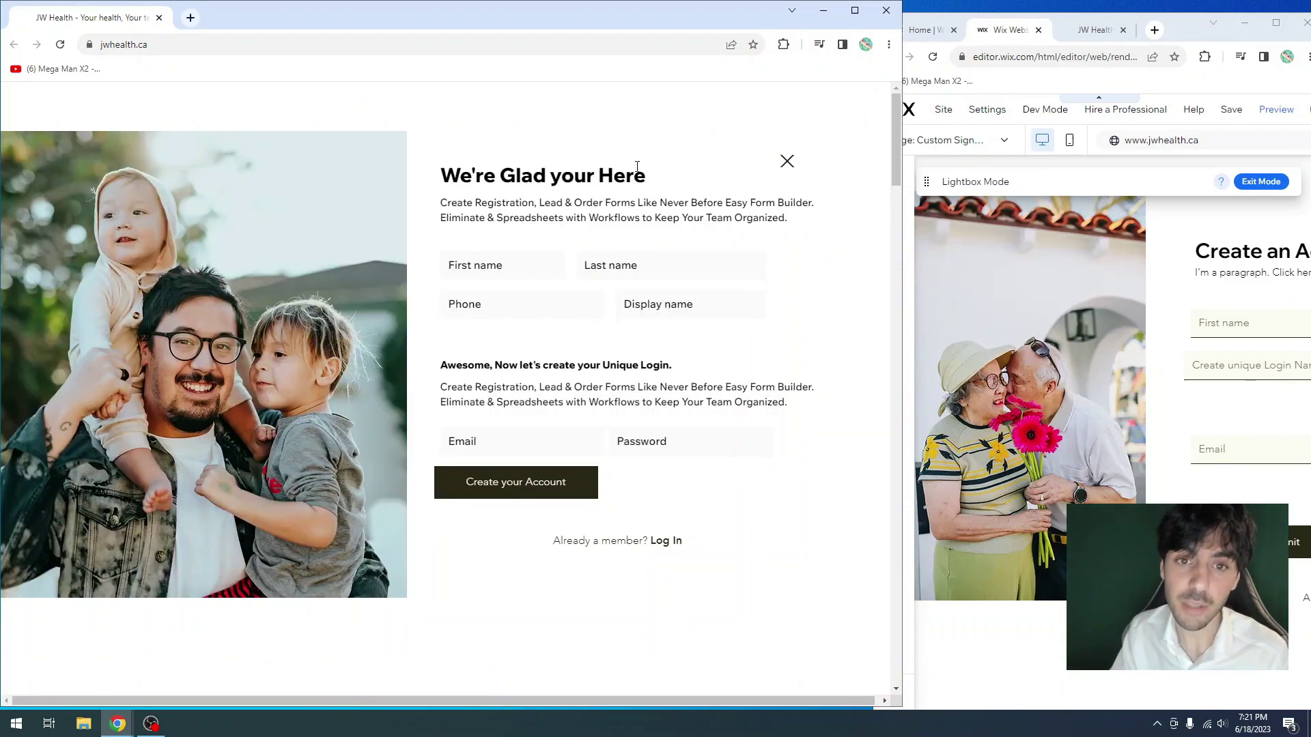